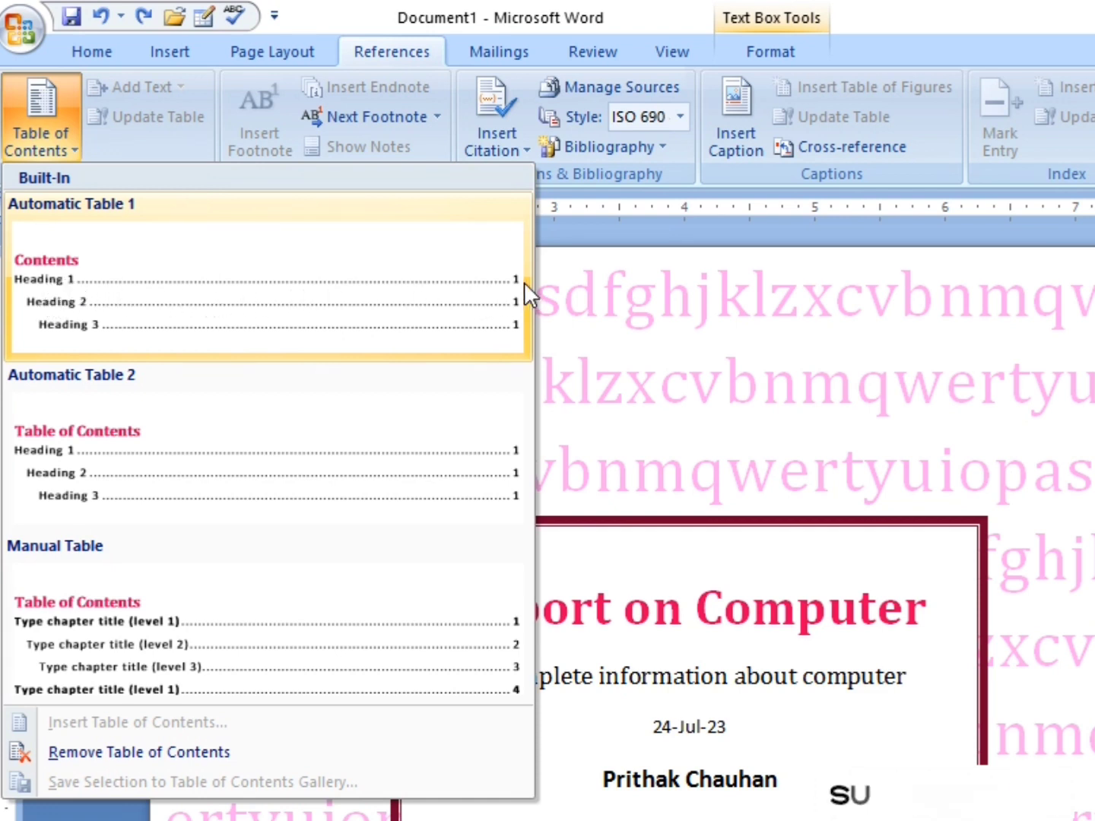
Step: Examine the report's headings, subheadings and lower-level entries from the cover page through the Devices of Computer section
left_click(784, 415)
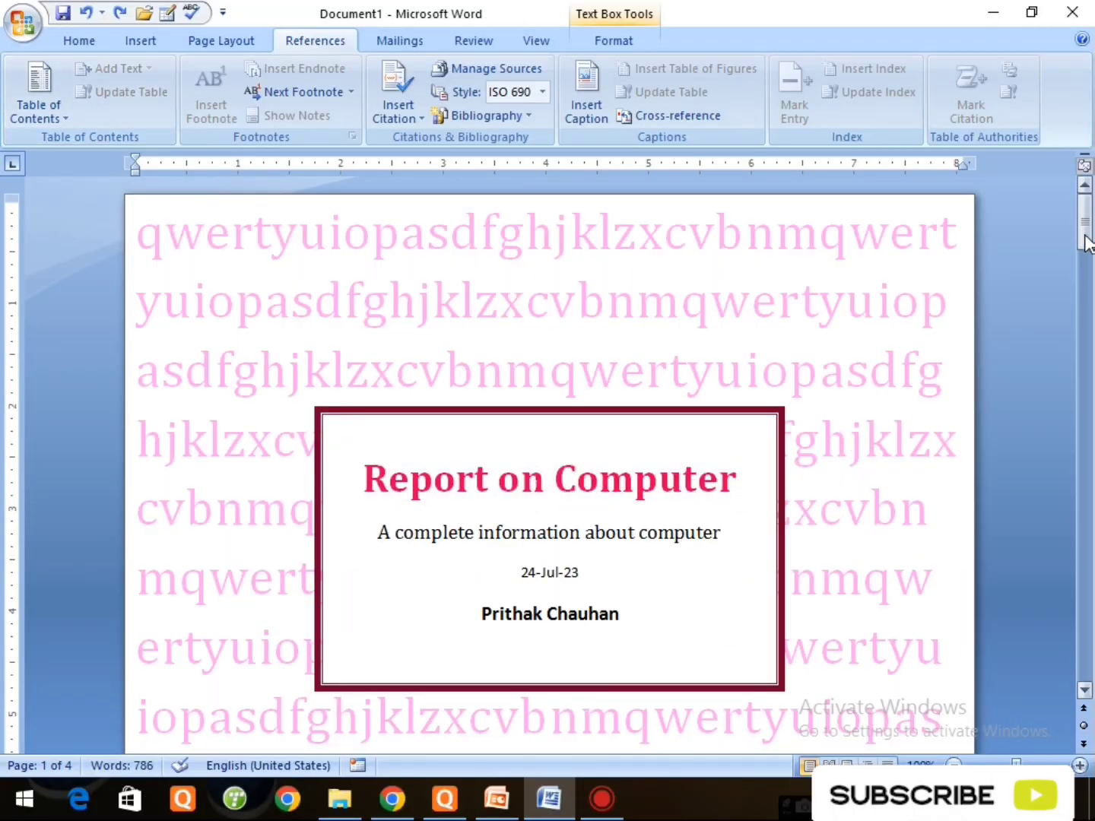
left_click_drag(1086, 229, 1086, 251)
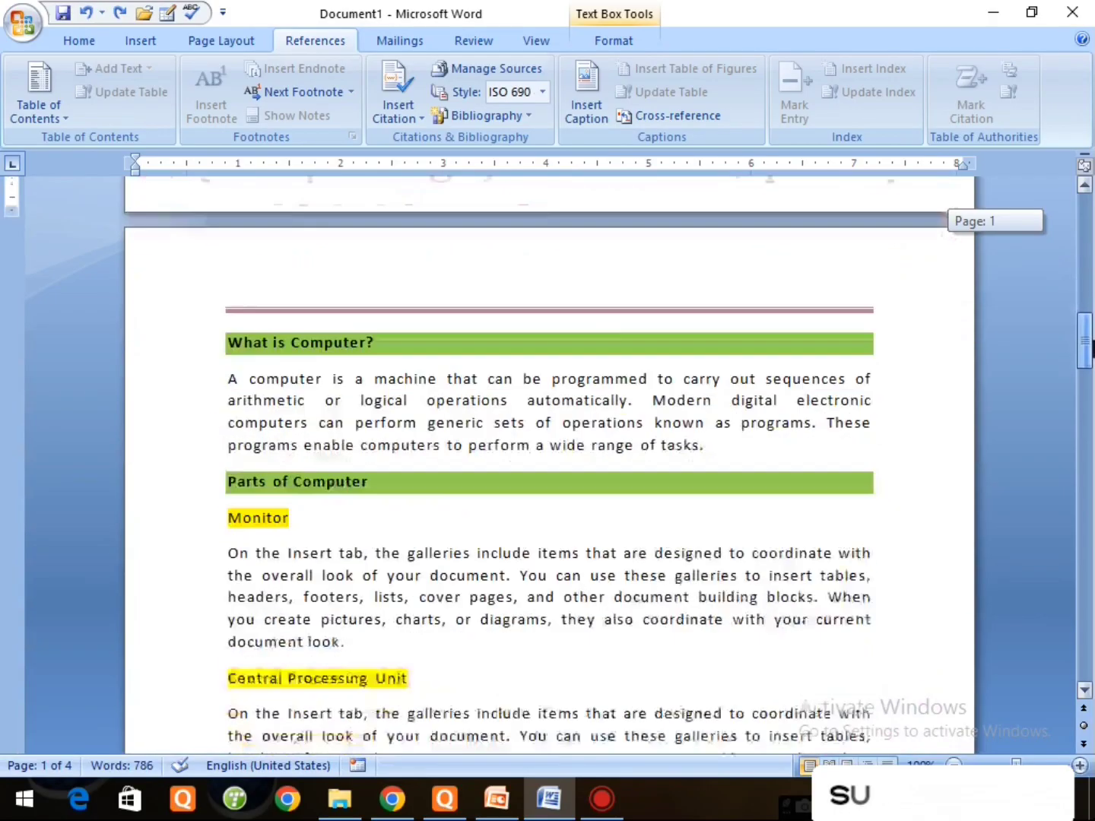
left_click_drag(1086, 340, 1085, 352)
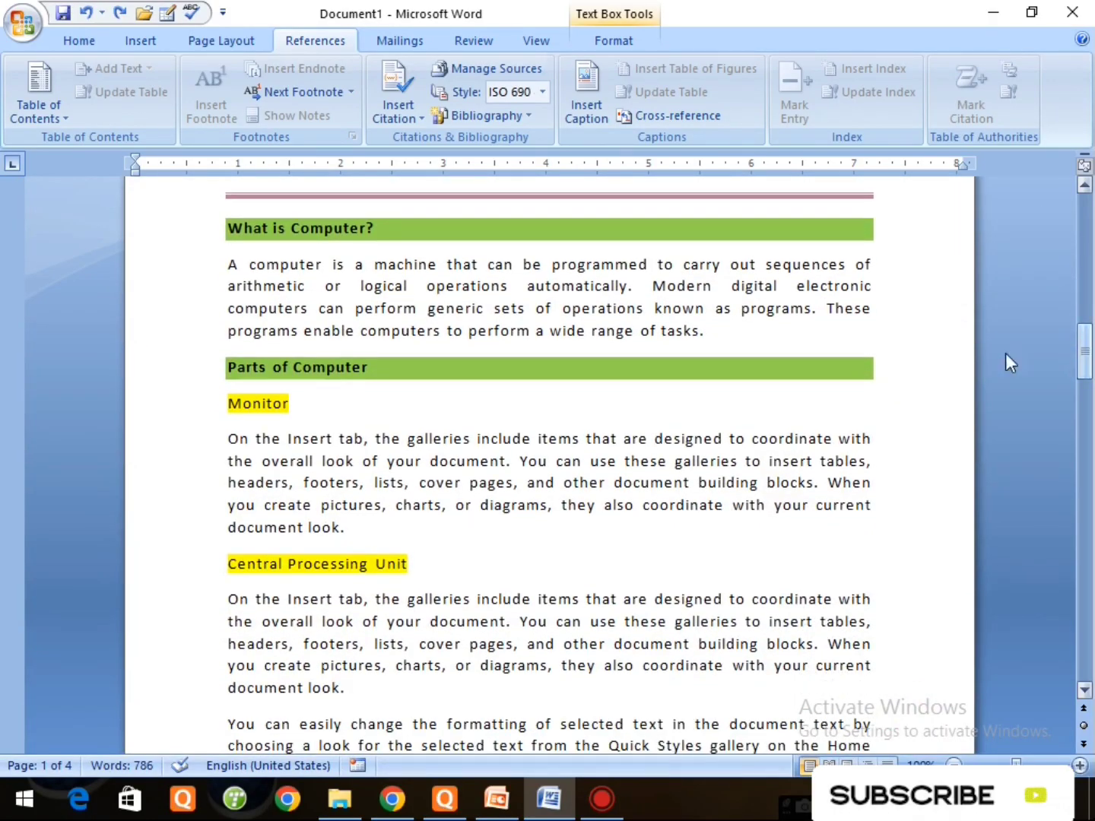
left_click(421, 302)
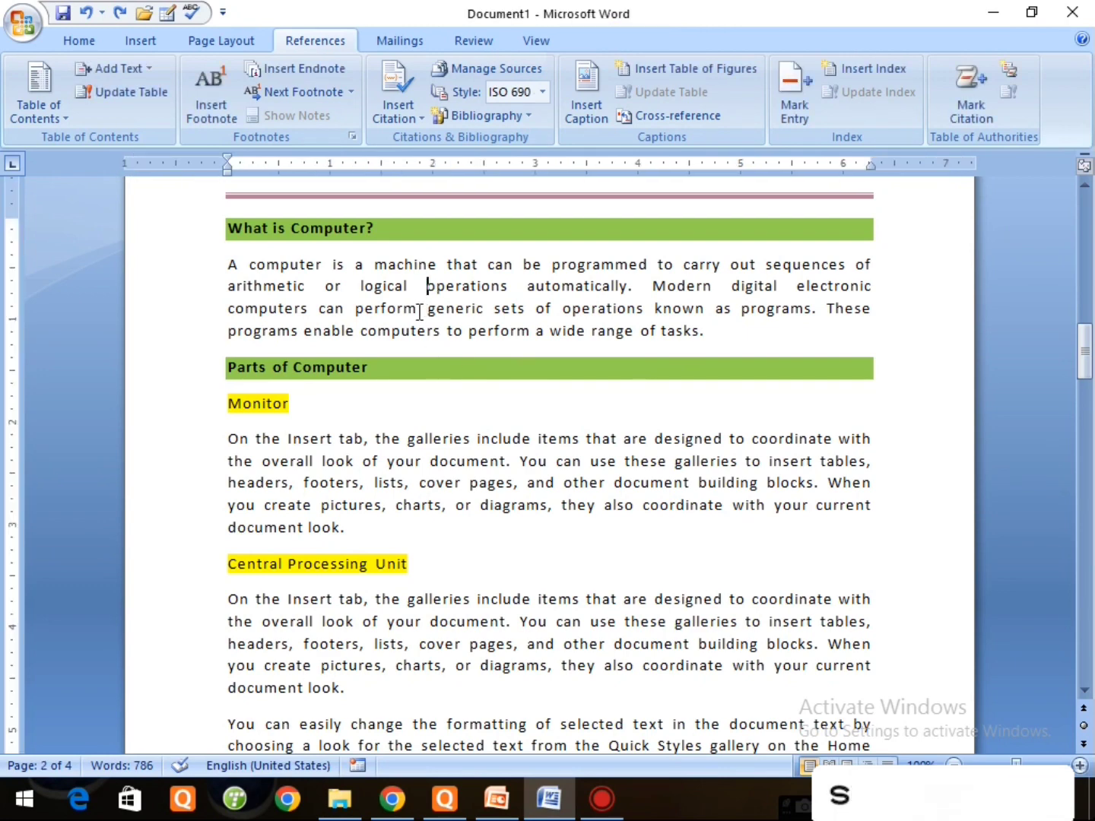
scroll(596, 377, "up", 3)
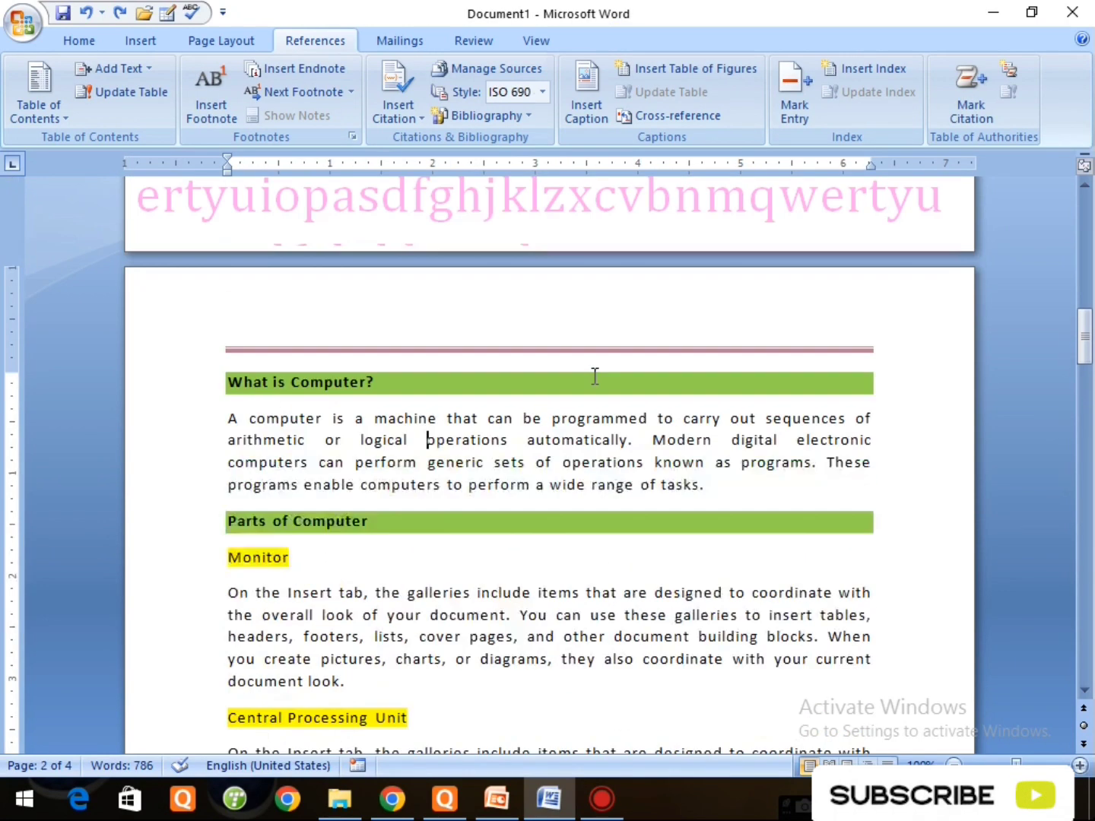
scroll(446, 450, "down", 1)
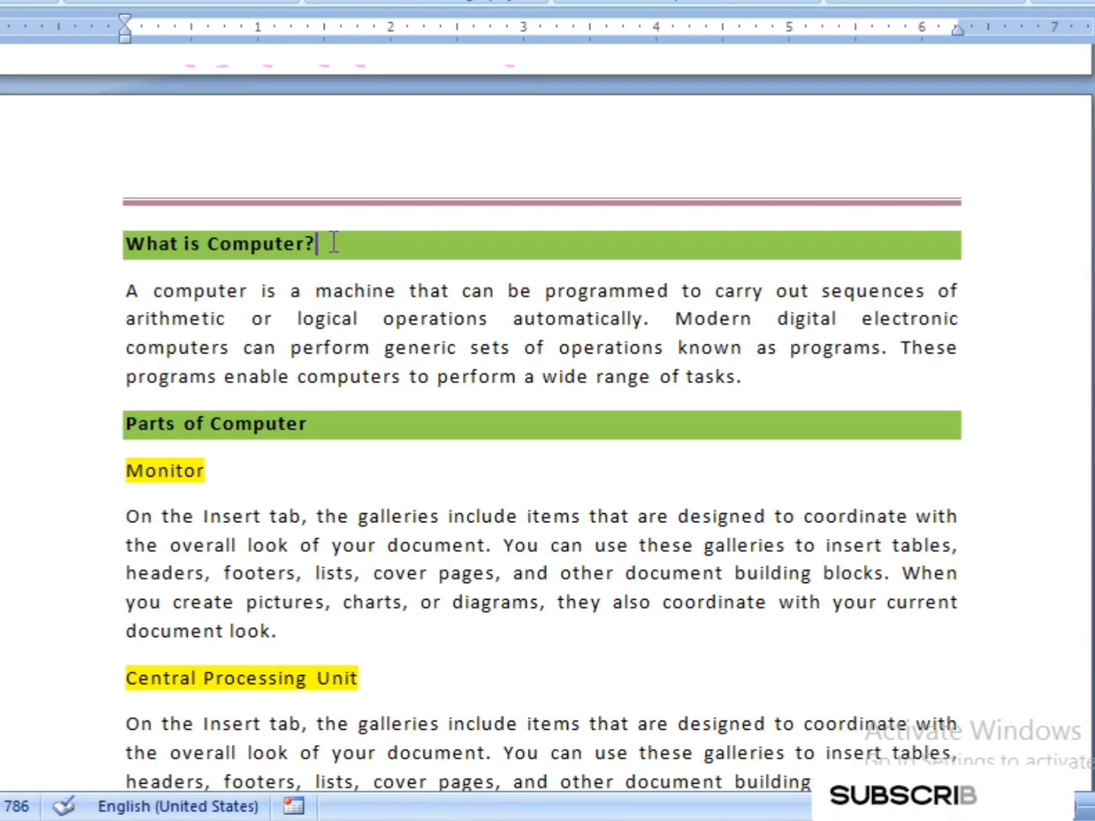
scroll(355, 377, "down", 18)
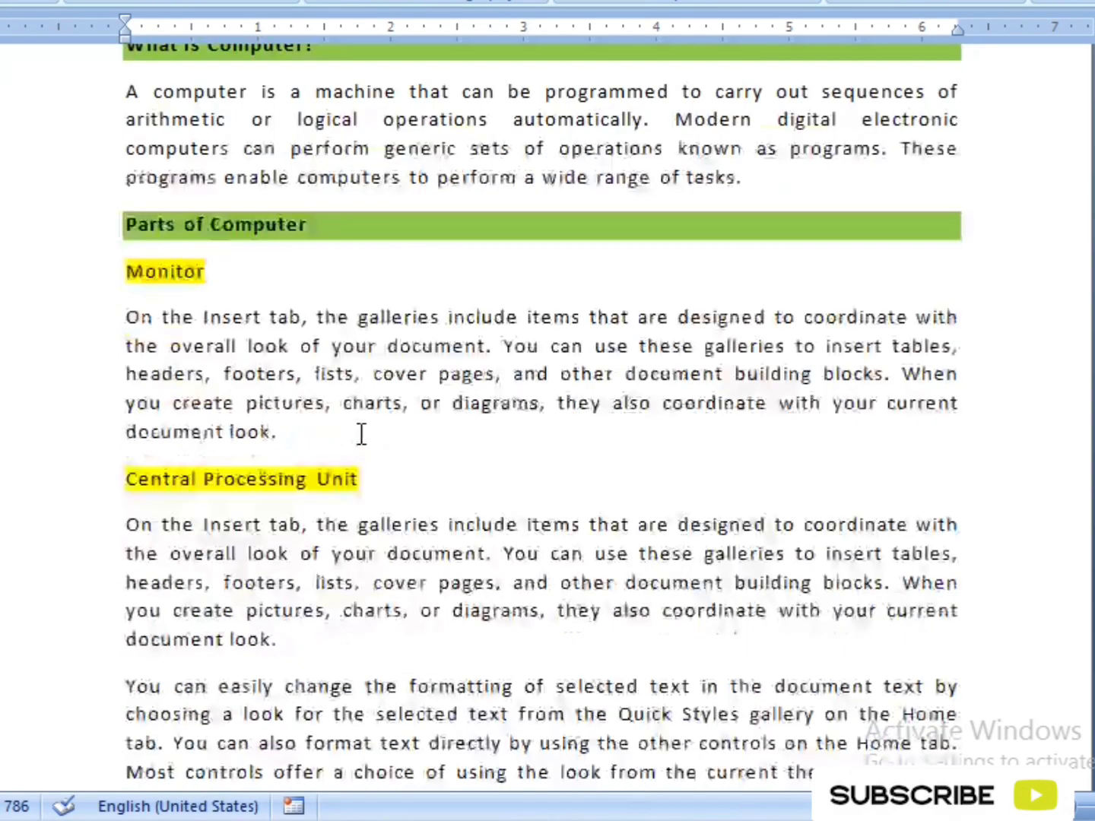
scroll(366, 426, "down", 5)
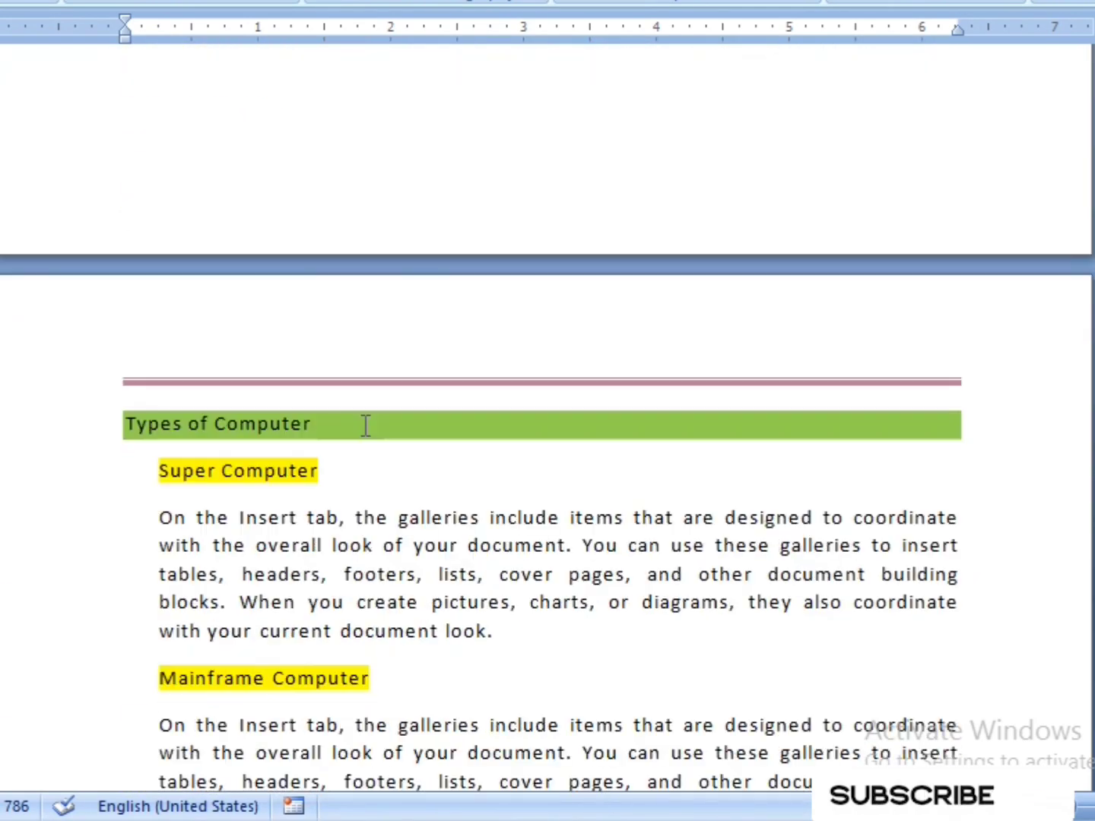
left_click(335, 425)
scroll(357, 479, "down", 11)
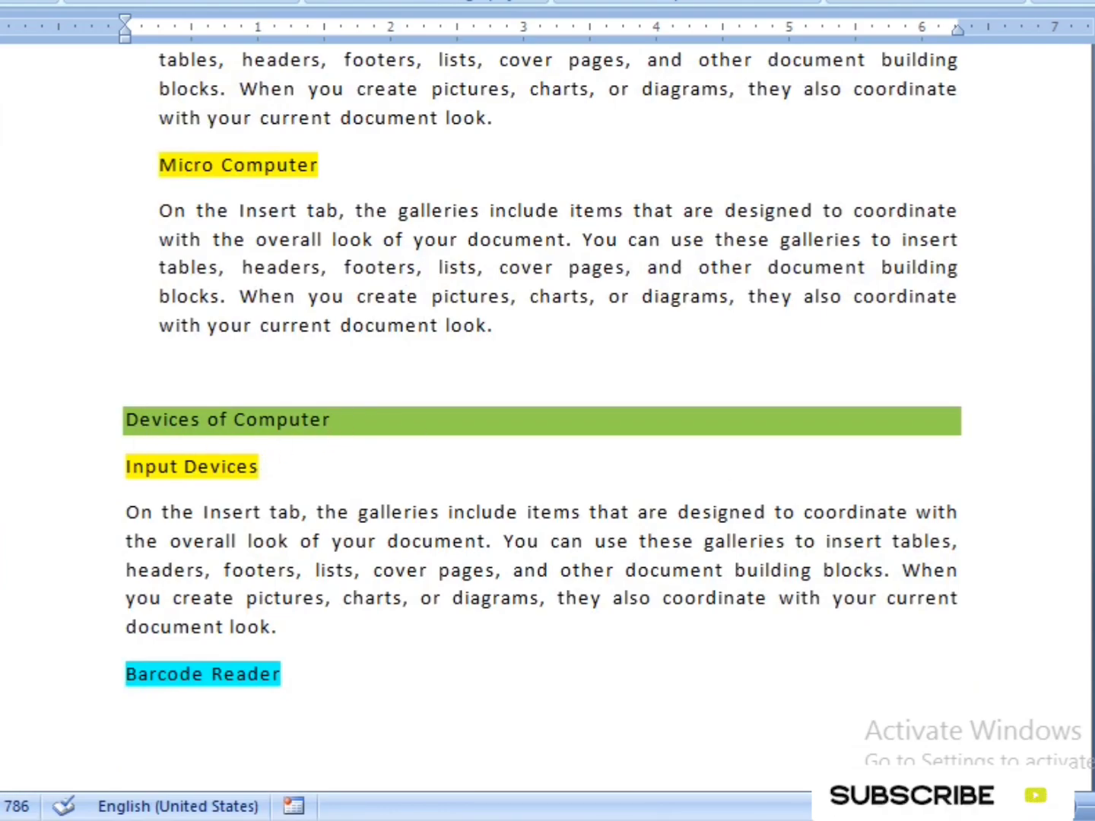
left_click_drag(1094, 498, 1094, 76)
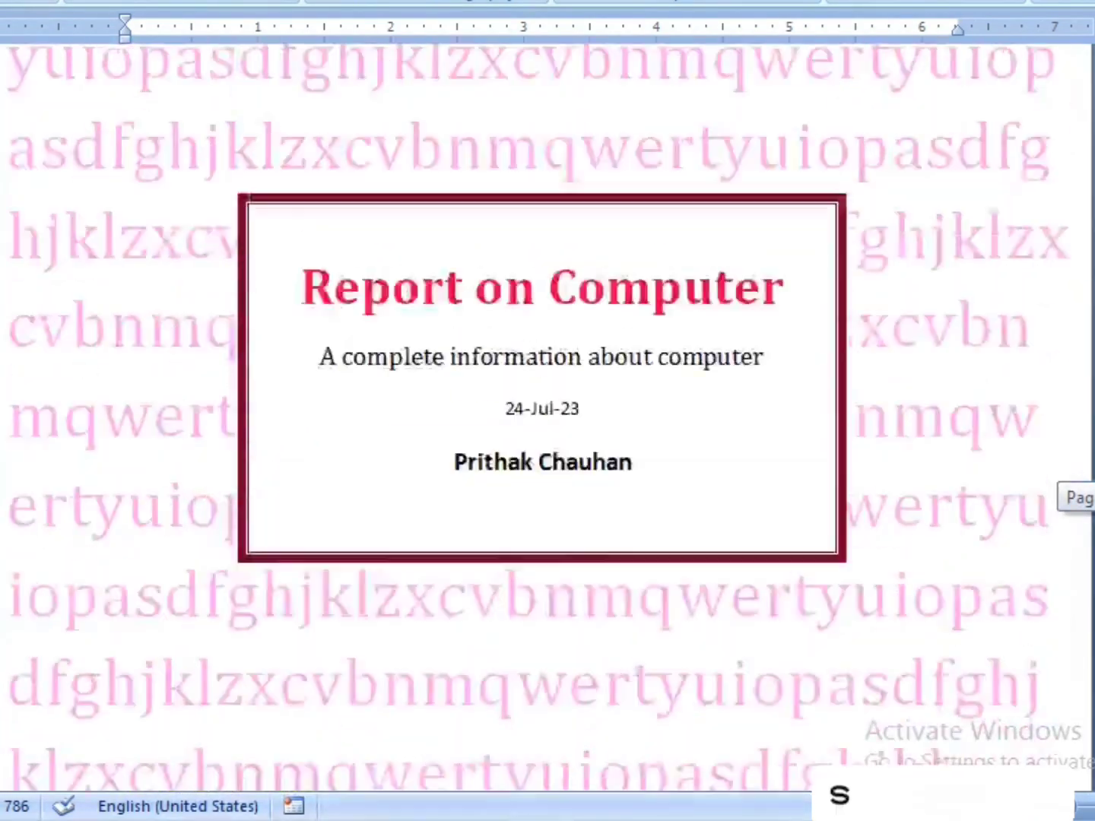
left_click_drag(1087, 242, 1087, 320)
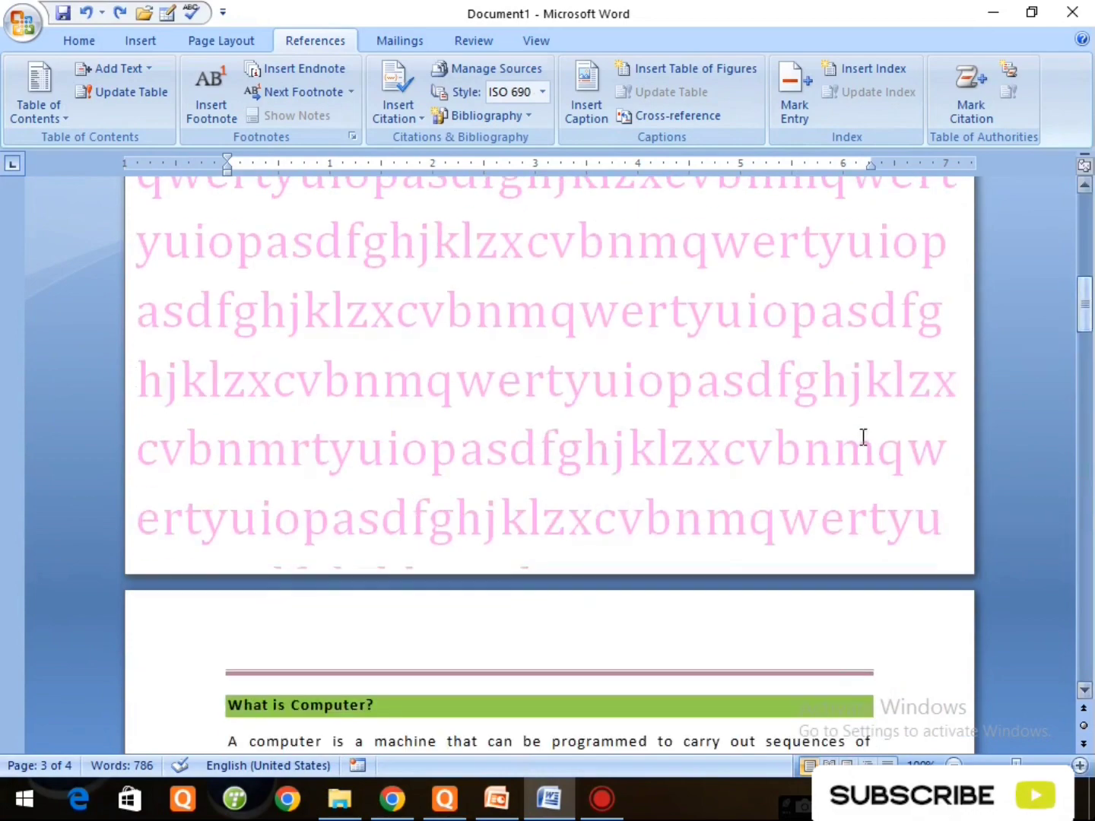
scroll(289, 639, "down", 2)
scroll(707, 541, "up", 5)
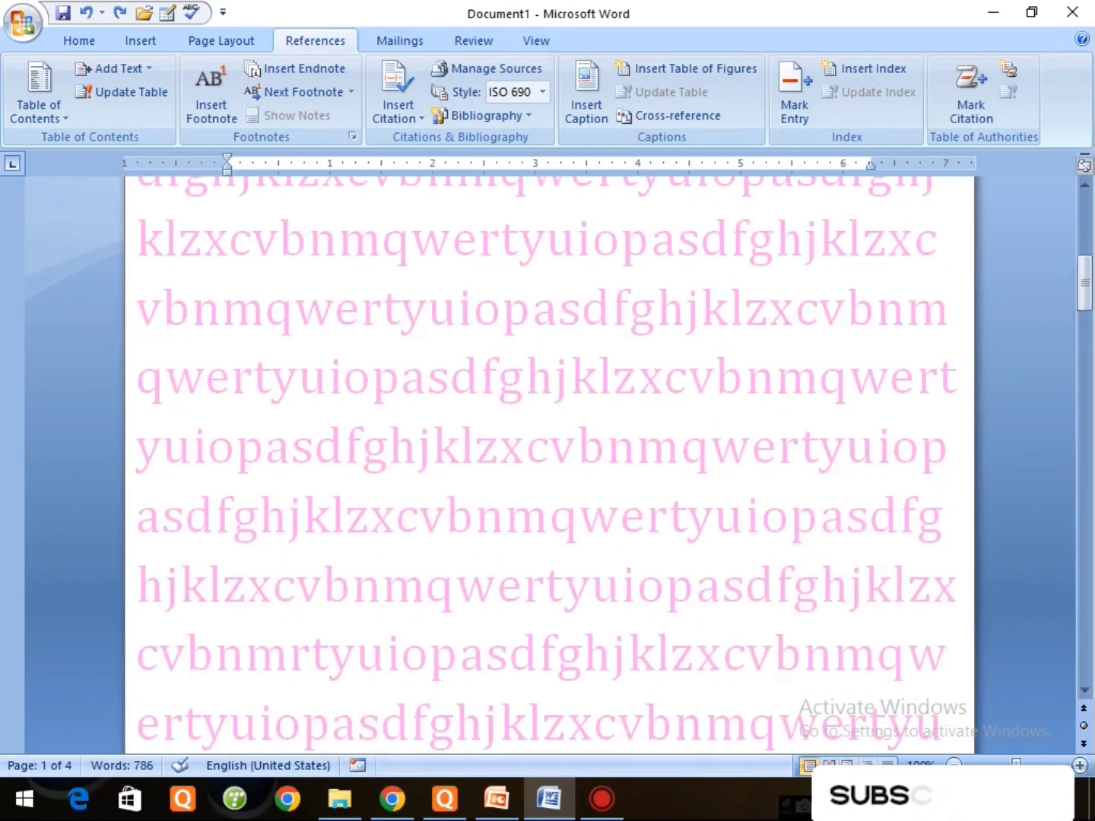
Step: Insert a page break before the What is Computer? heading to create a blank page directly after the cover page
scroll(547, 456, "down", 6, "ctrl")
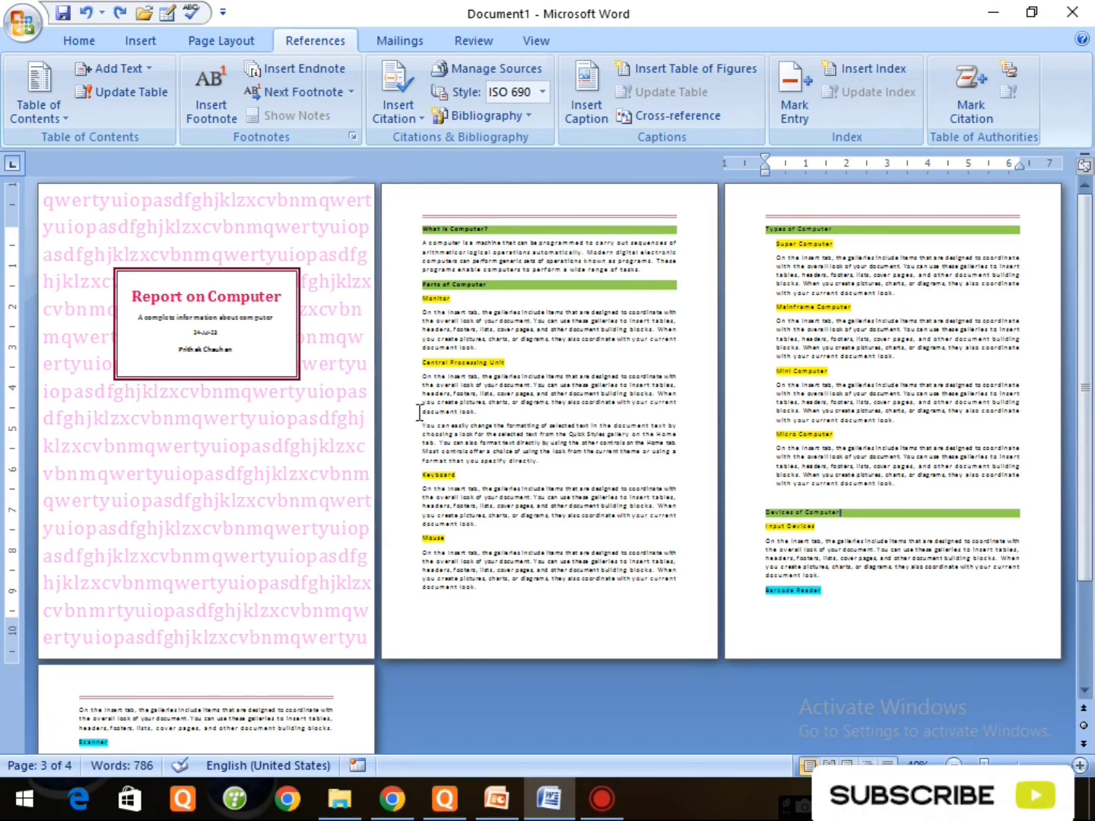
left_click(422, 234)
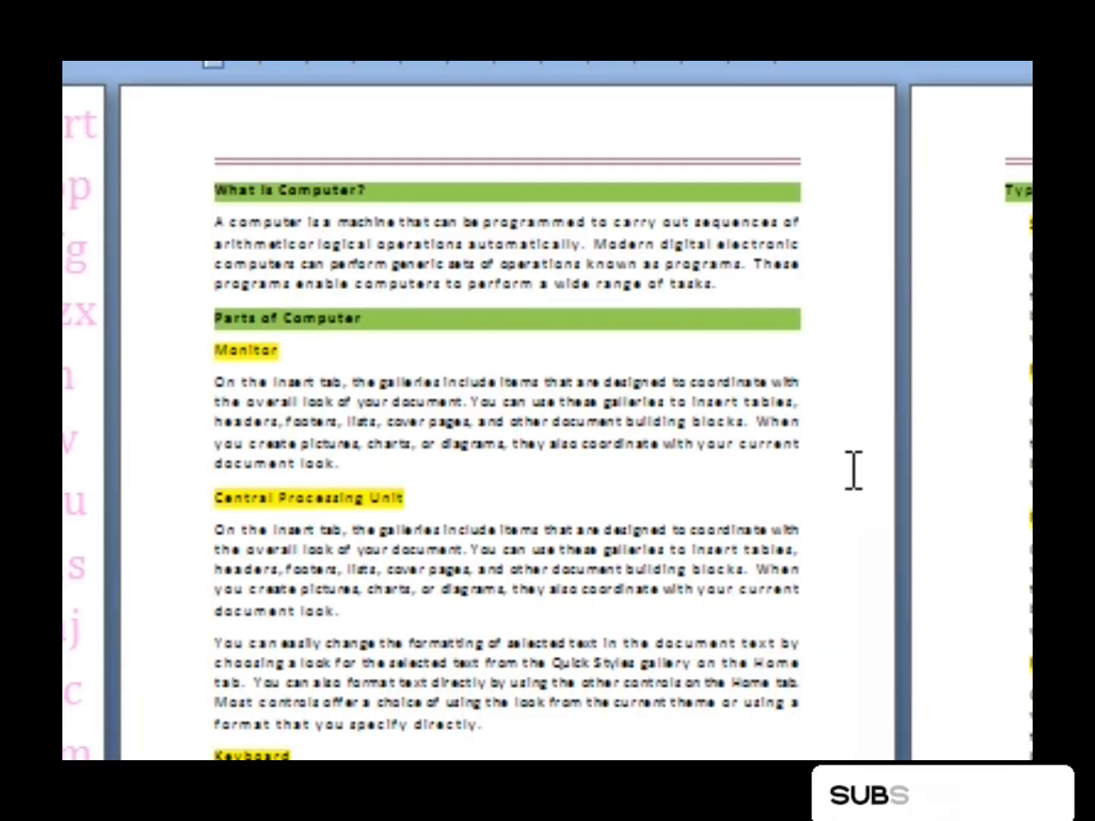
key("ctrl+Return")
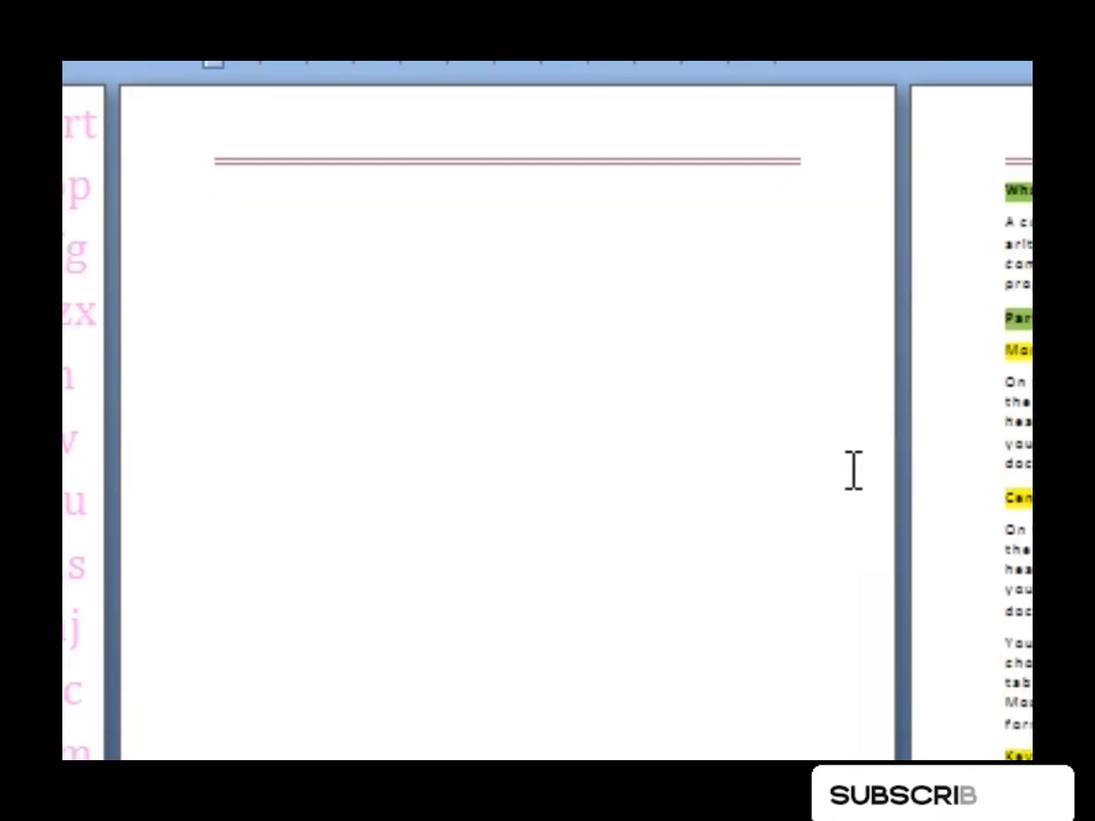
left_click(429, 236)
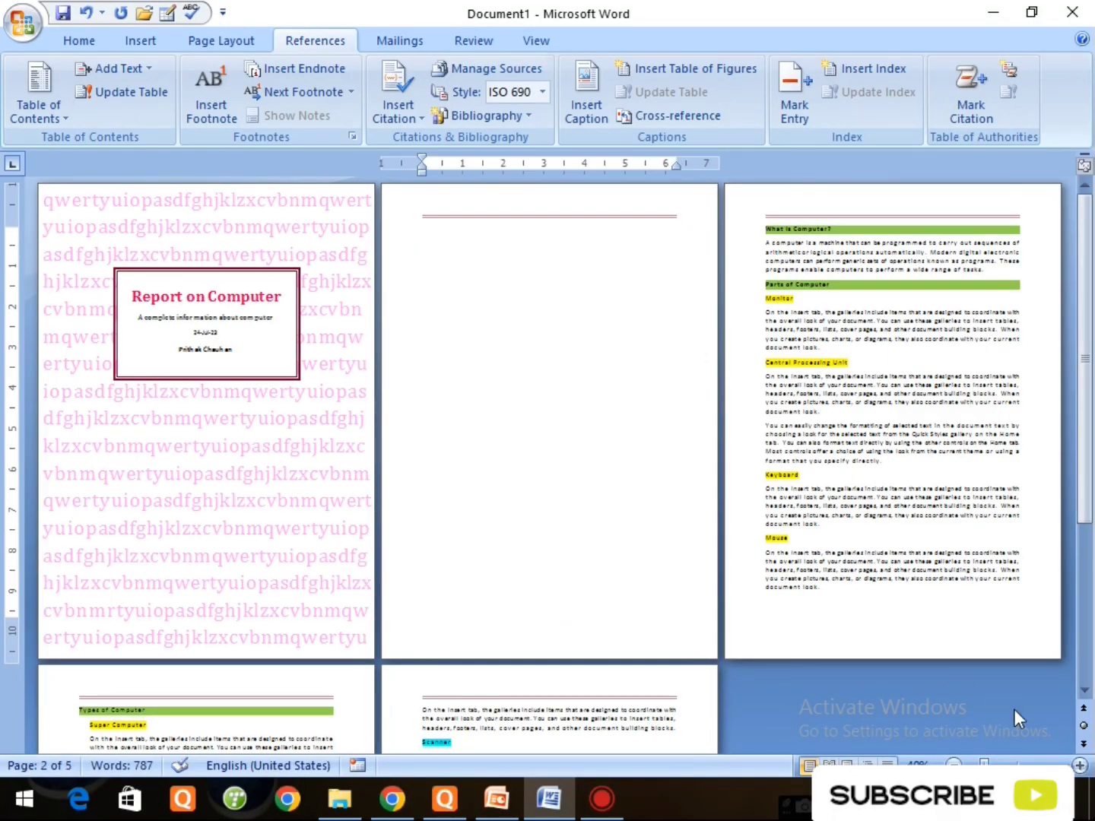
Step: Apply the Heading 1 style to the What is Computer? heading
left_click(1084, 766)
left_click(1084, 766)
left_click(1084, 765)
left_click(1084, 766)
left_click(1084, 766)
left_click(1084, 766)
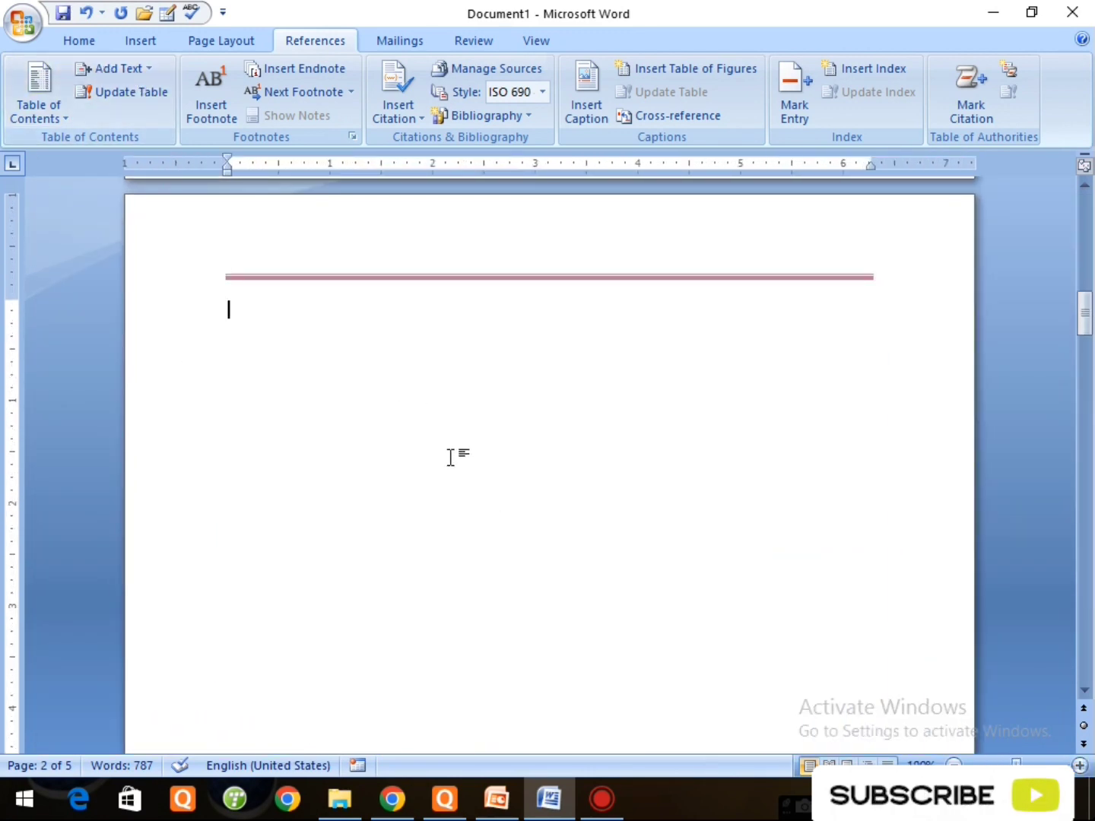
left_click_drag(1085, 319, 1089, 426)
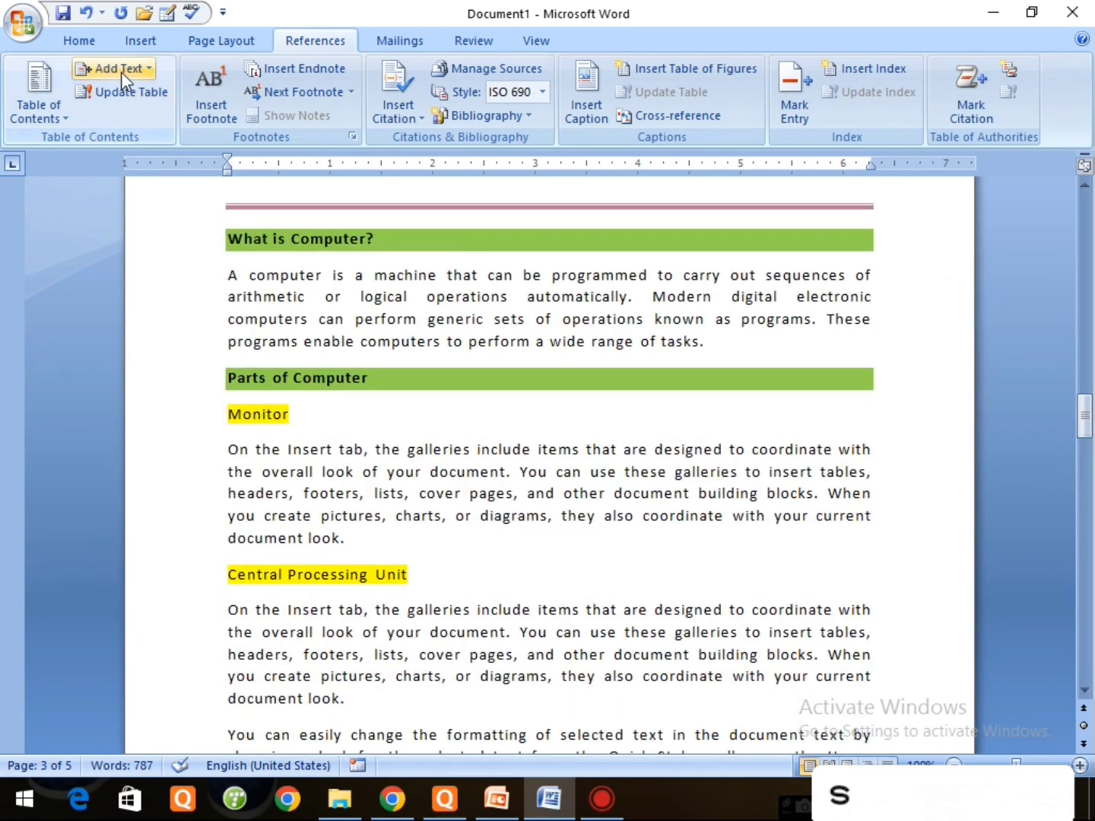
left_click(149, 68)
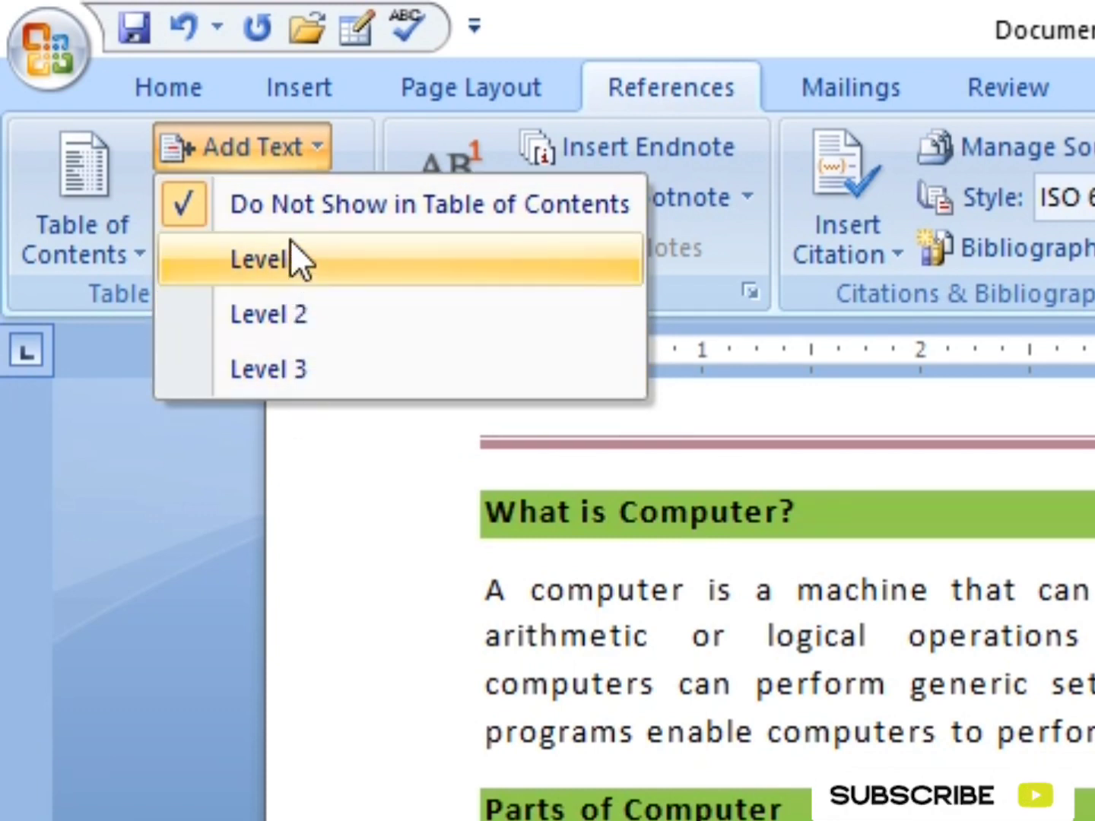
left_click(161, 86)
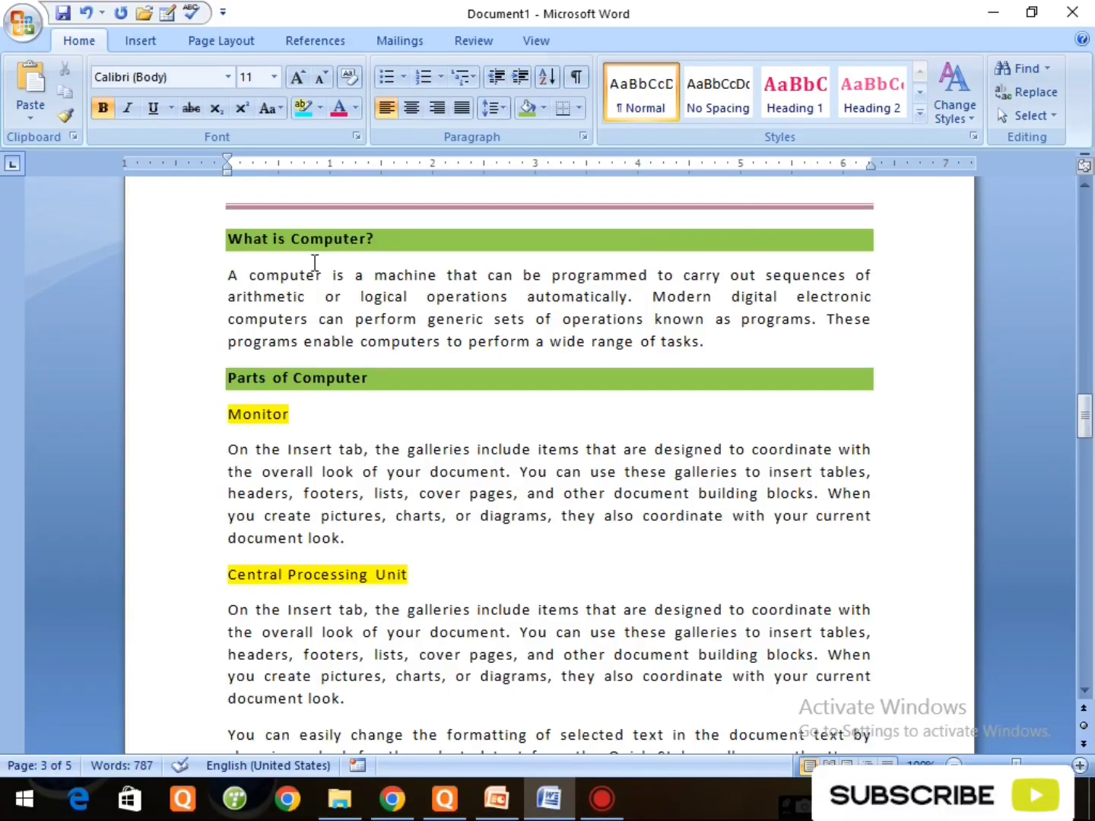
left_click(362, 275)
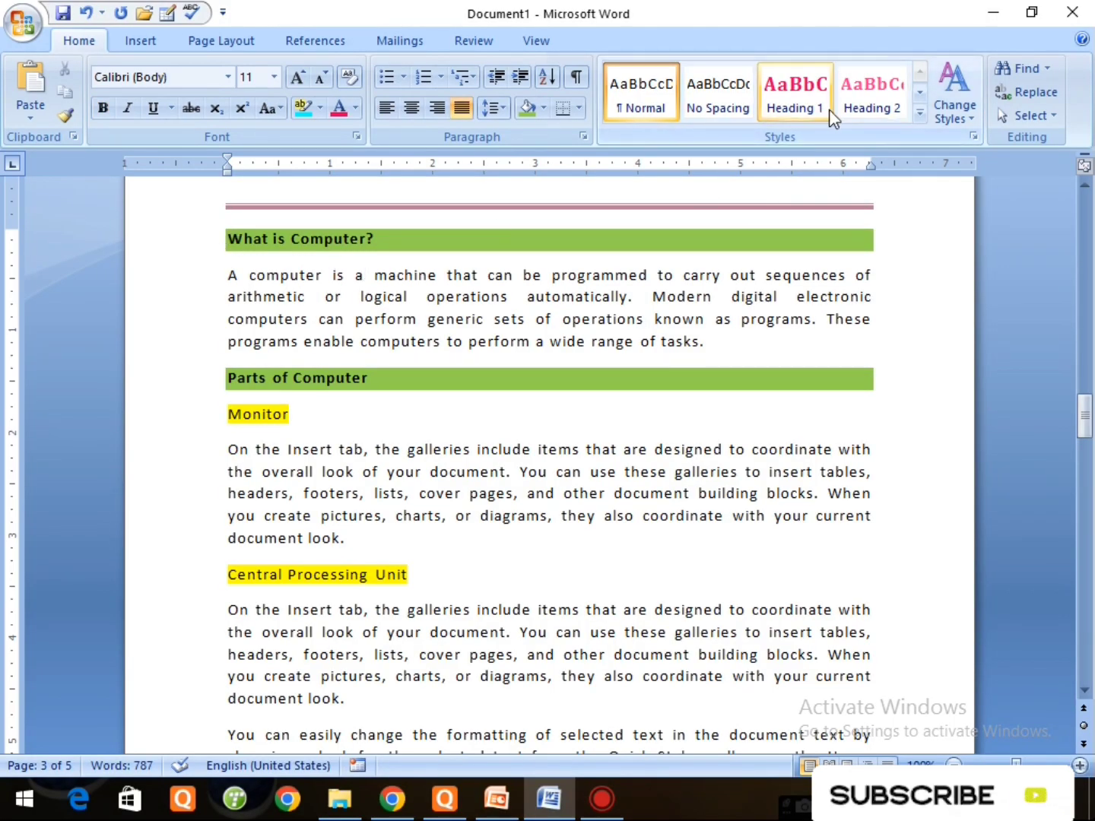
left_click_drag(231, 242, 374, 233)
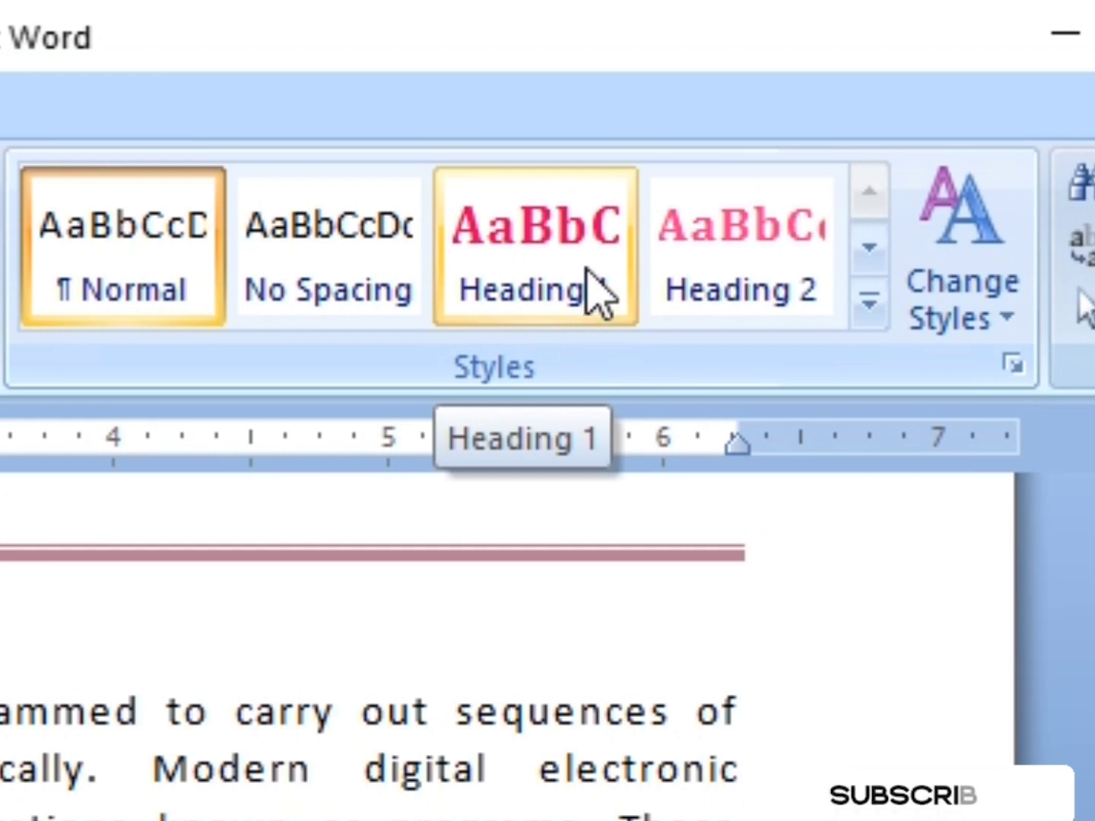
left_click(596, 293)
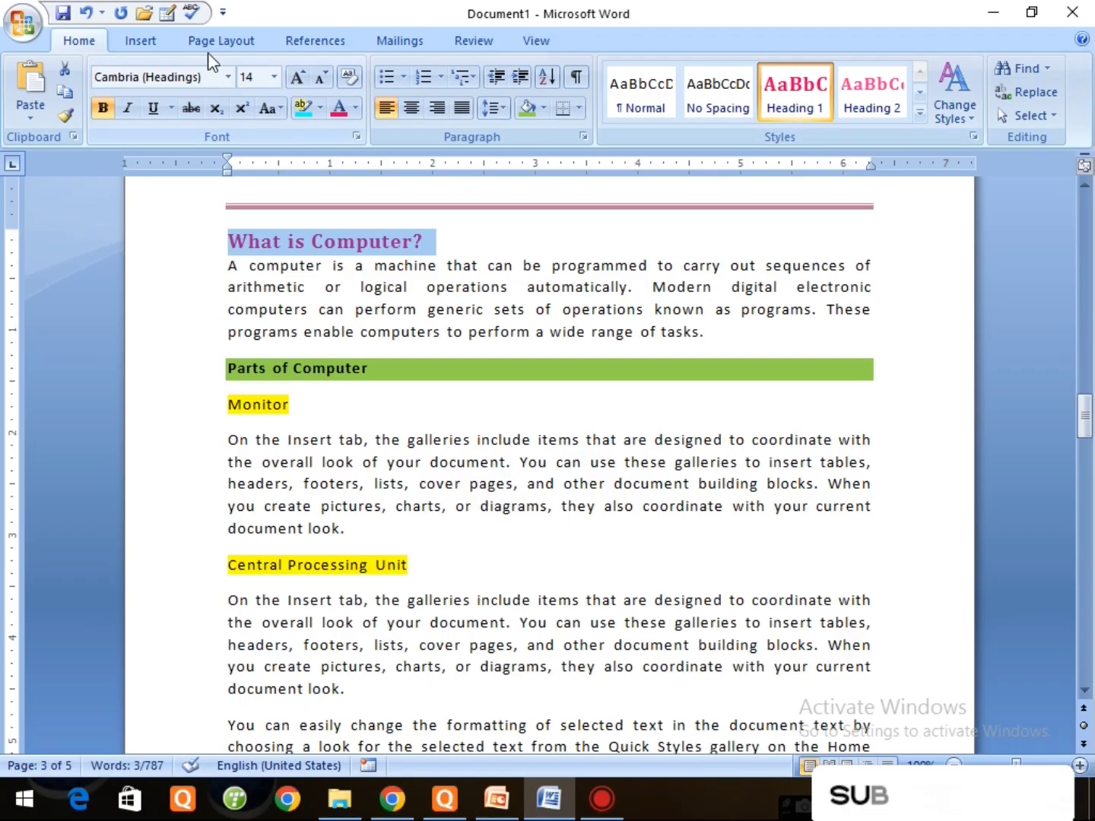
Step: Assign the What is Computer? heading to Level 1 of the table of contents
left_click(318, 41)
left_click(143, 70)
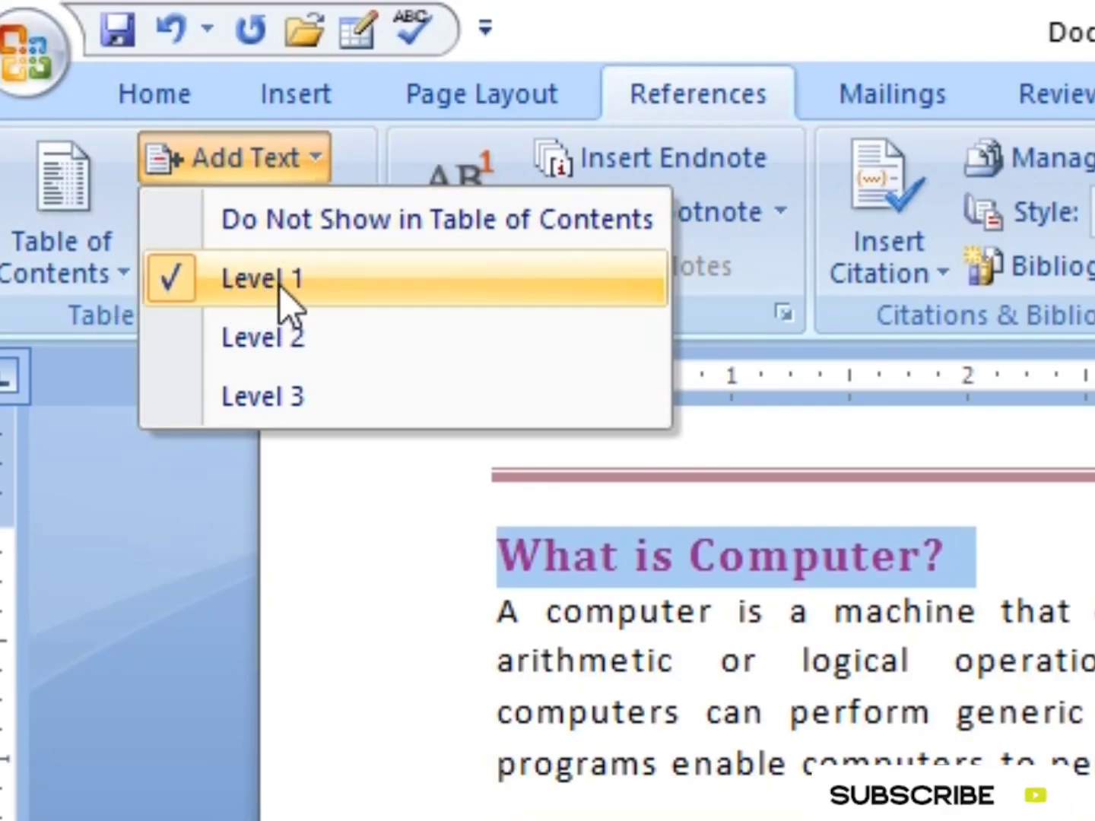
left_click(280, 285)
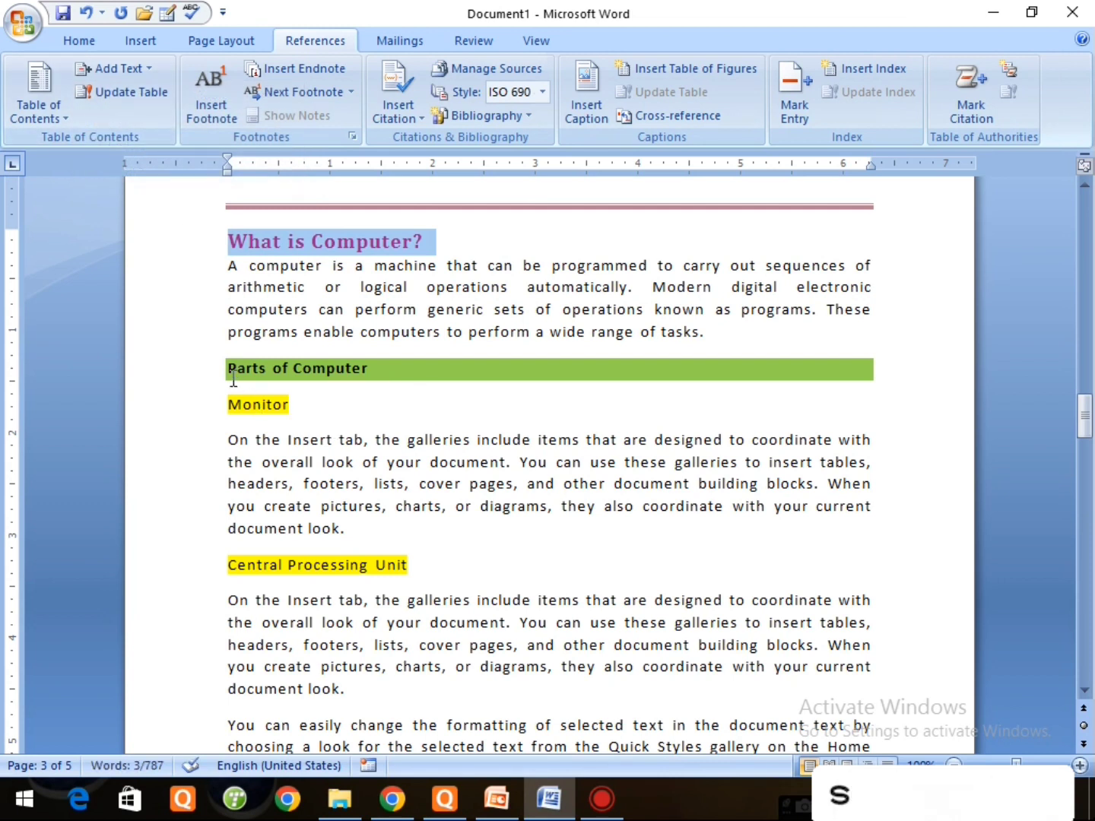
Step: Assign the Parts of Computer heading to Level 1 of the table of contents and apply the Heading 1 style to it
left_click(204, 380)
left_click(336, 286)
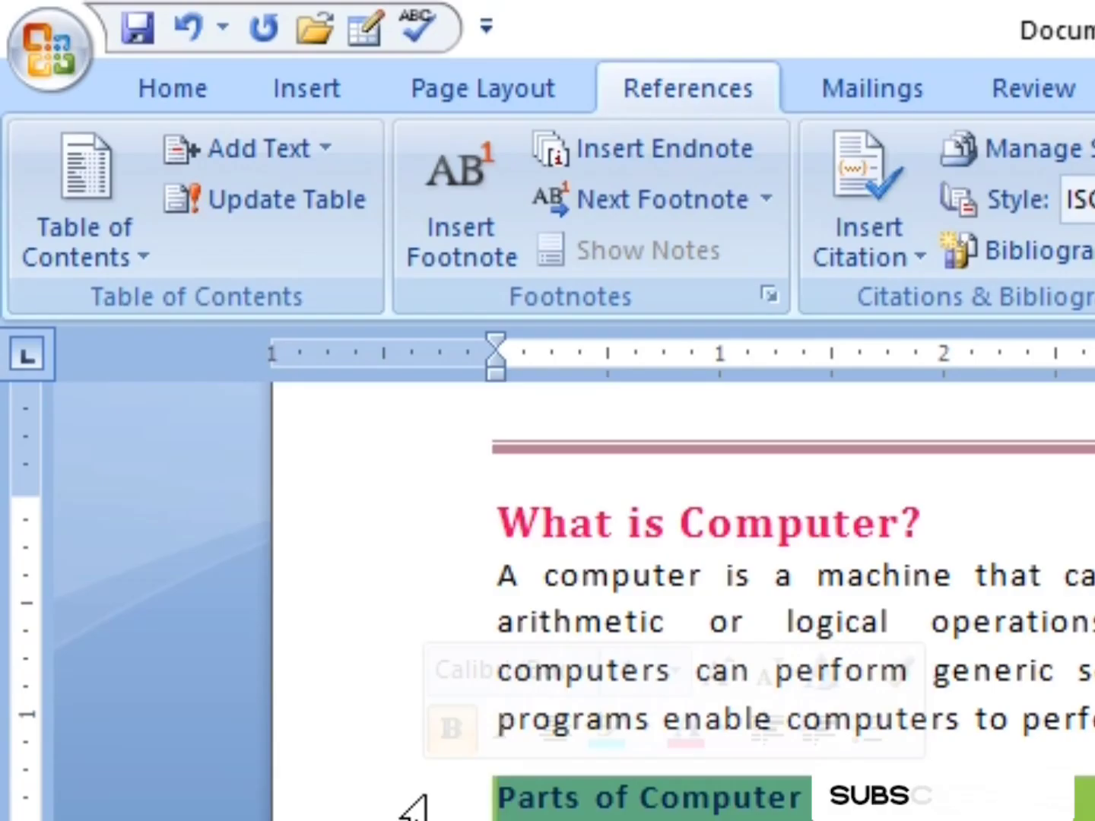
left_click(318, 147)
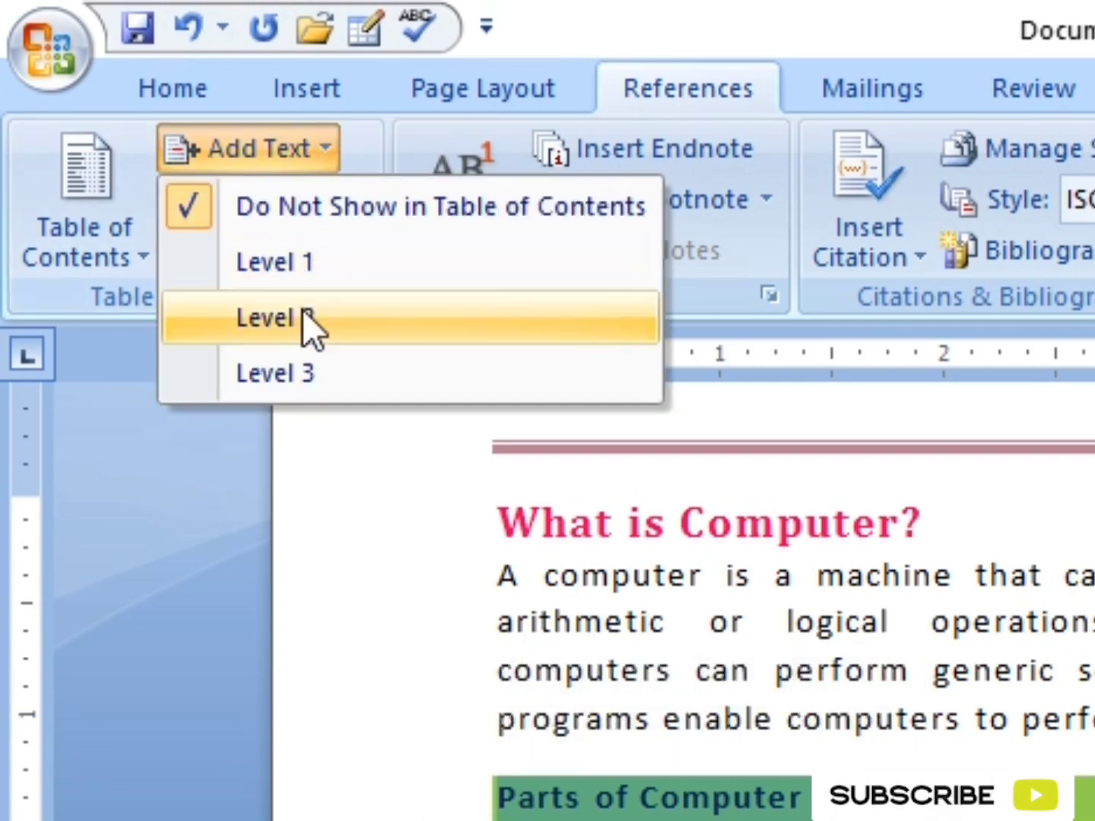
left_click(311, 265)
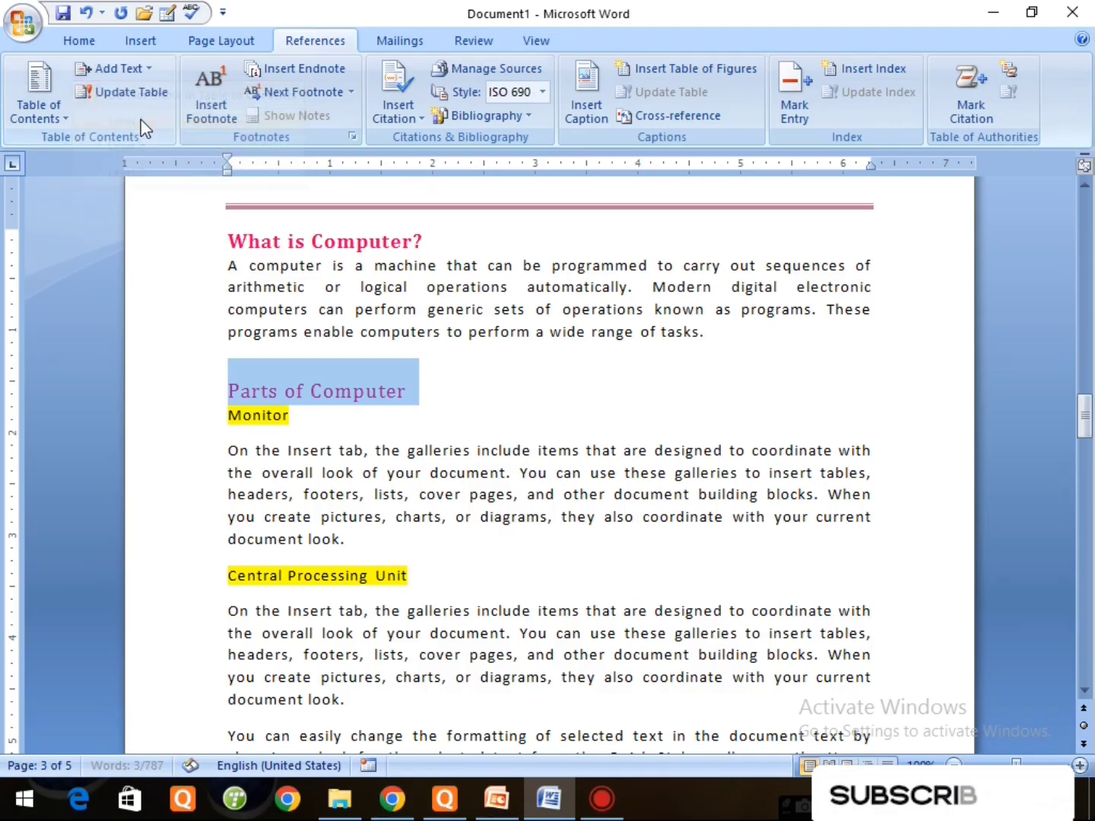
left_click(67, 39)
left_click(816, 113)
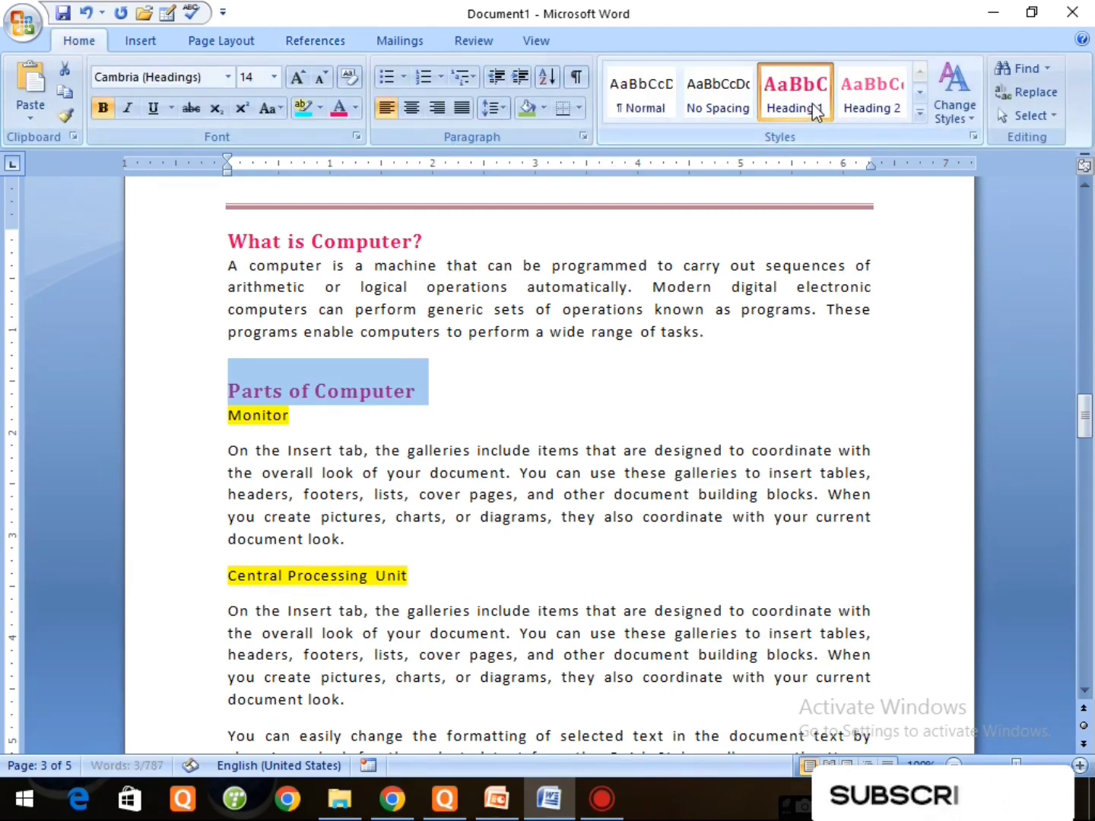
Step: Apply the Heading 2 style to the Monitor subheading under Parts of Computer
left_click(293, 451)
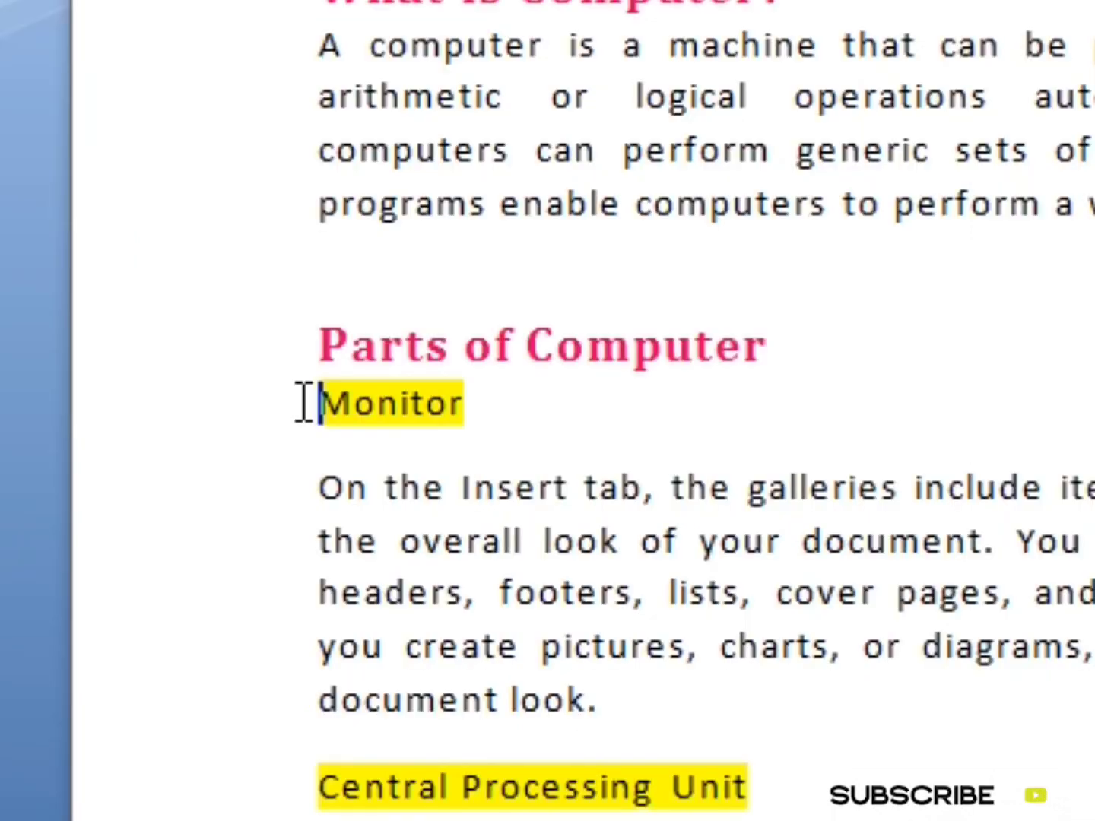
left_click_drag(226, 417, 296, 415)
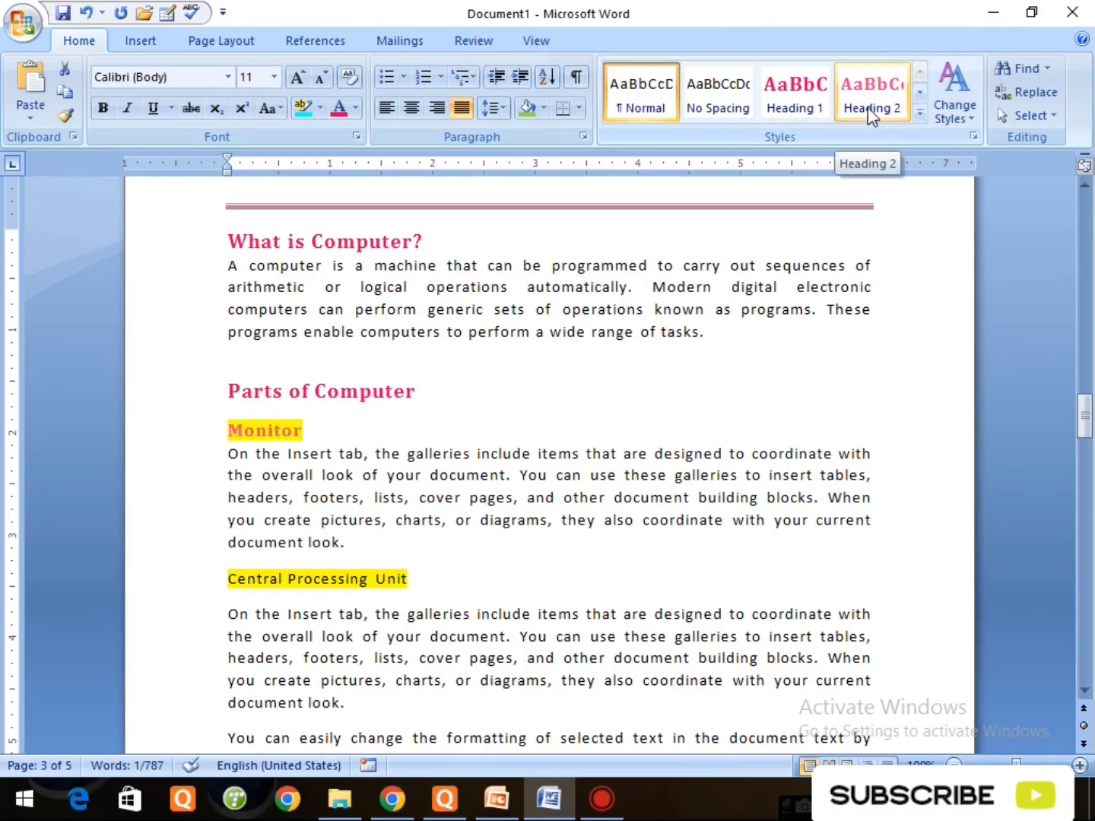
left_click(327, 394)
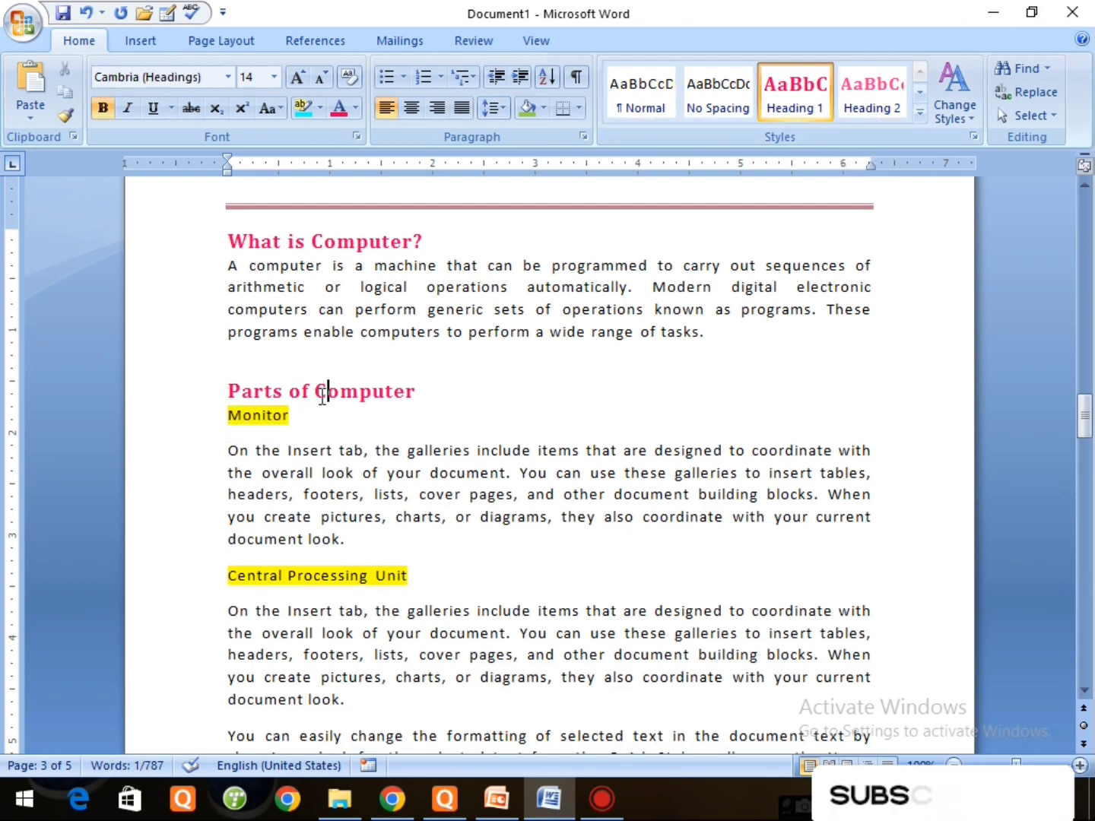
left_click_drag(227, 416, 284, 415)
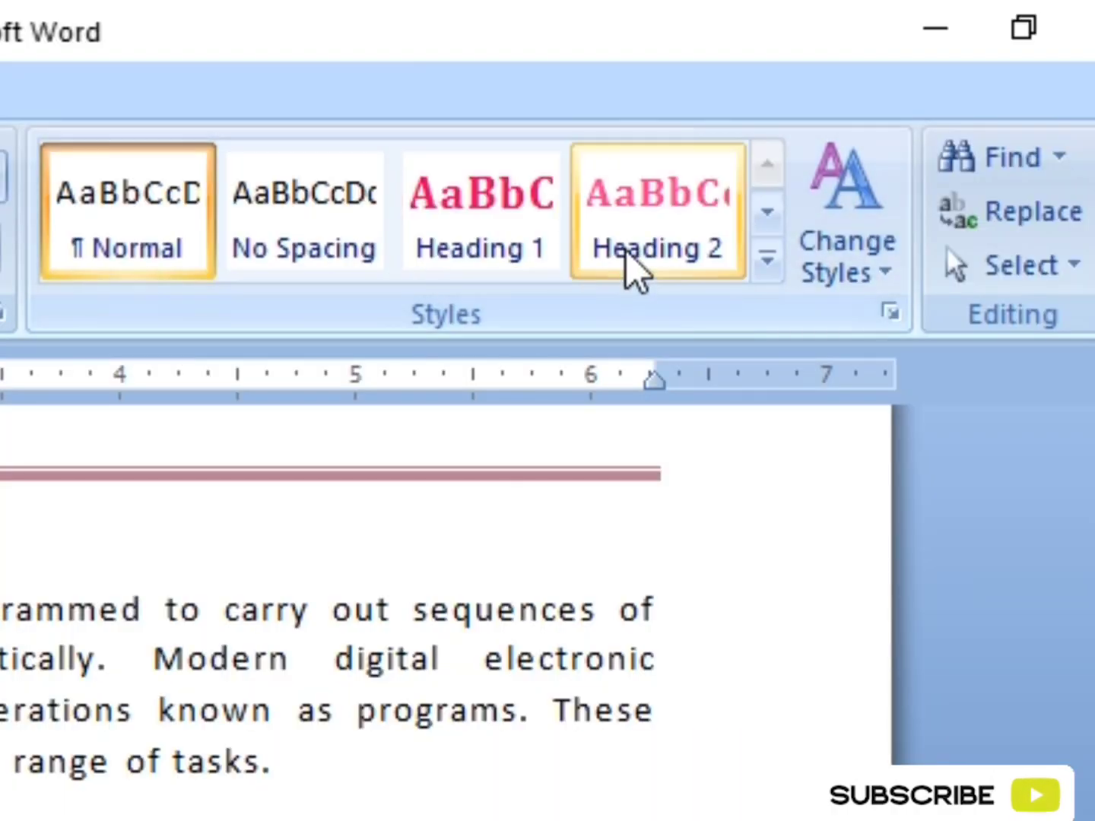
left_click(860, 116)
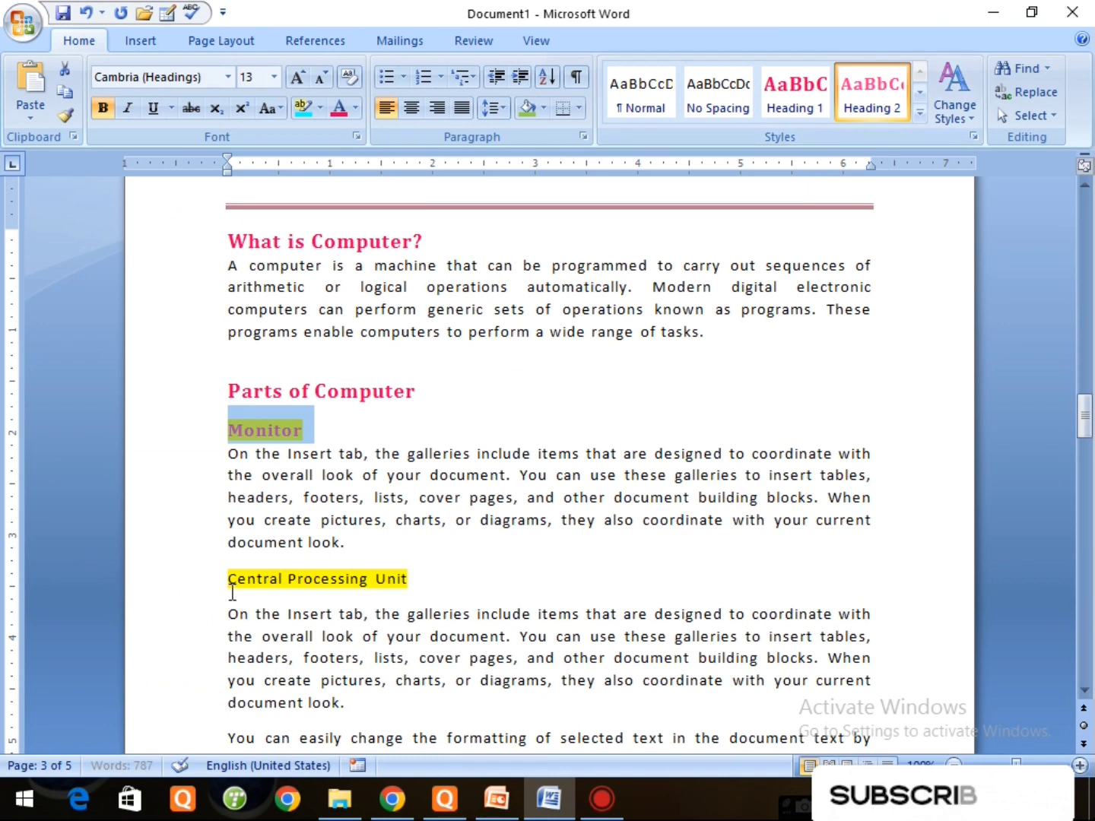
Step: Apply the Heading 2 style to the Central Processing Unit and Keyboard subheadings under Parts of Computer
left_click_drag(223, 579, 441, 585)
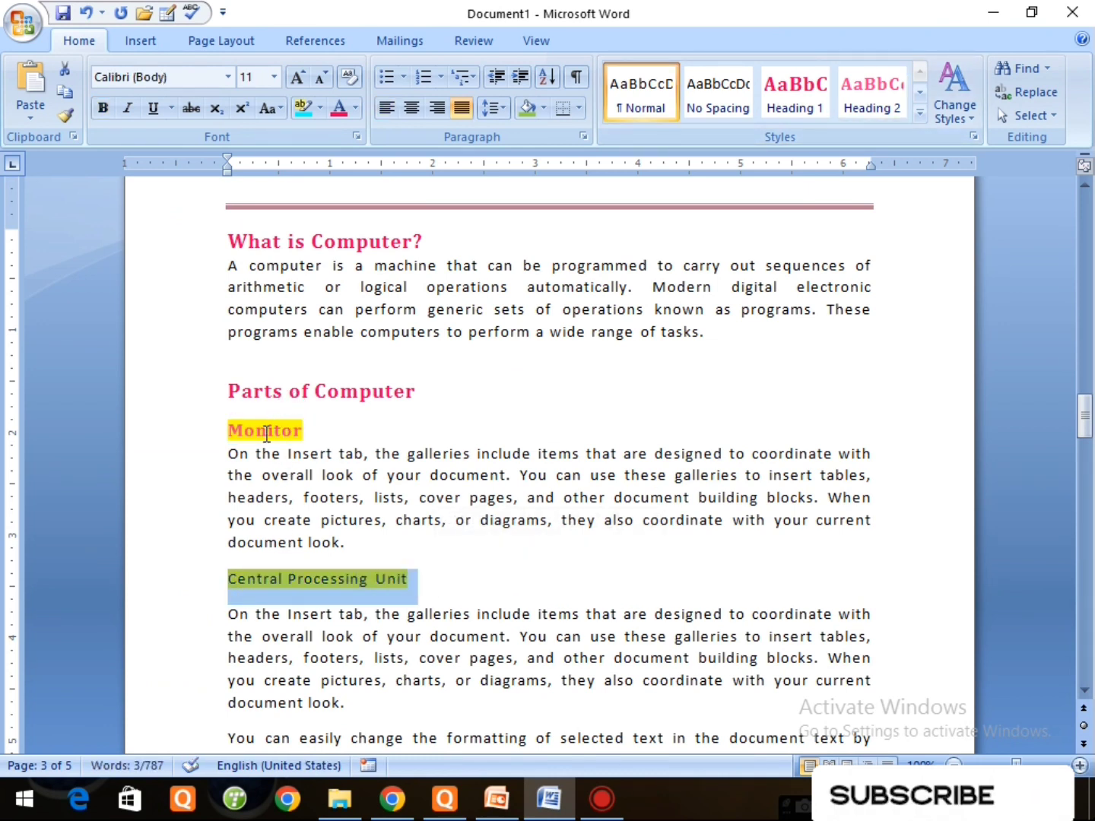
left_click(869, 109)
scroll(587, 563, "down", 5)
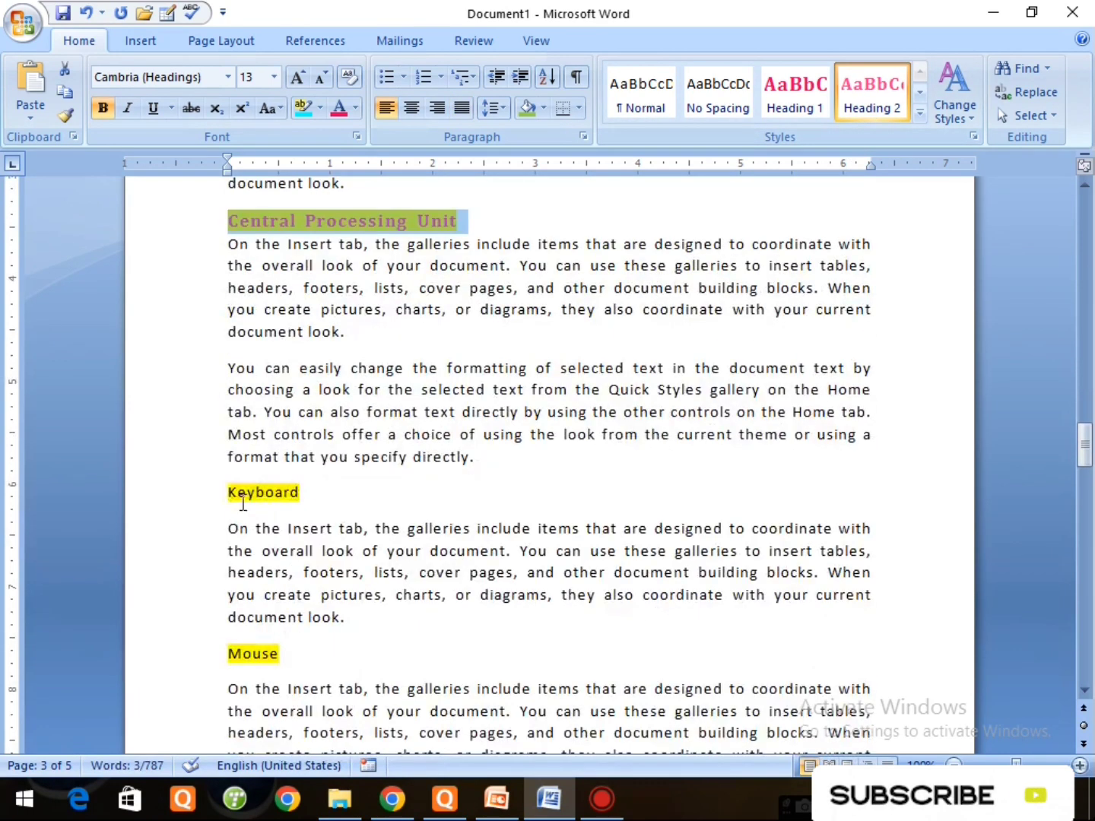
left_click(198, 506)
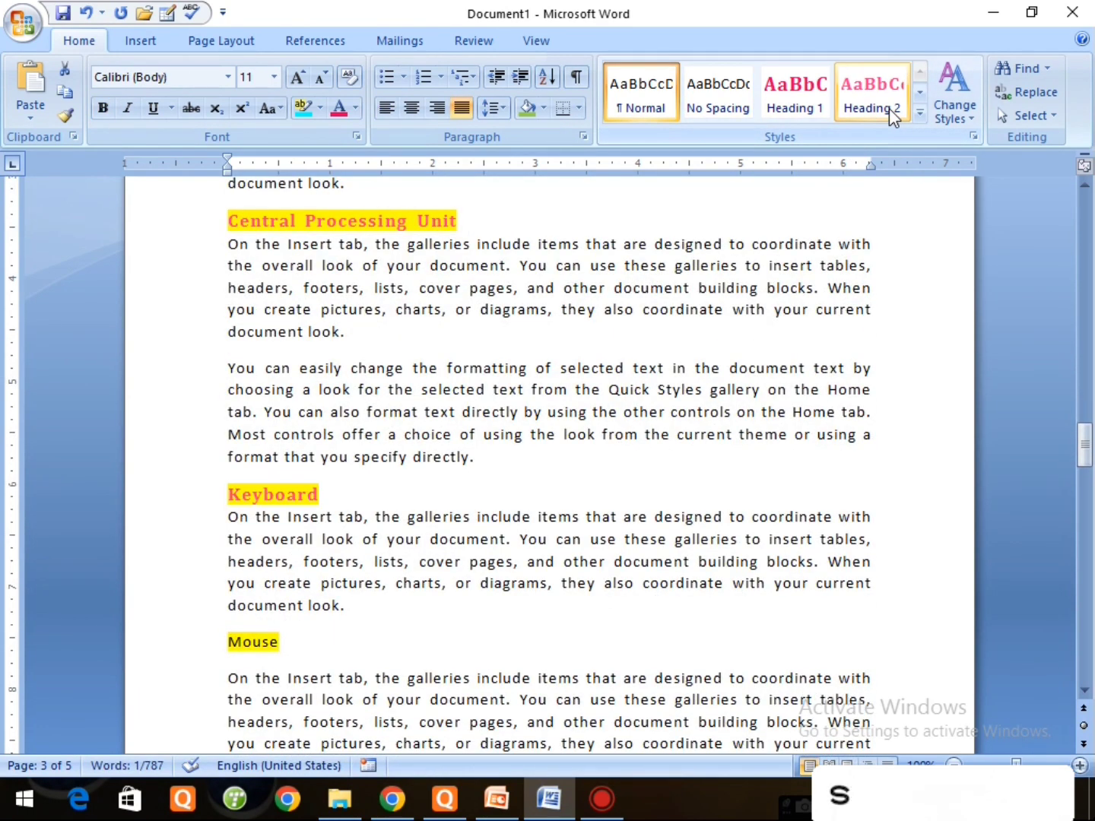
left_click(889, 108)
Step: Apply the Heading 2 style to the Mouse subheading under Parts of Computer
left_click(191, 651)
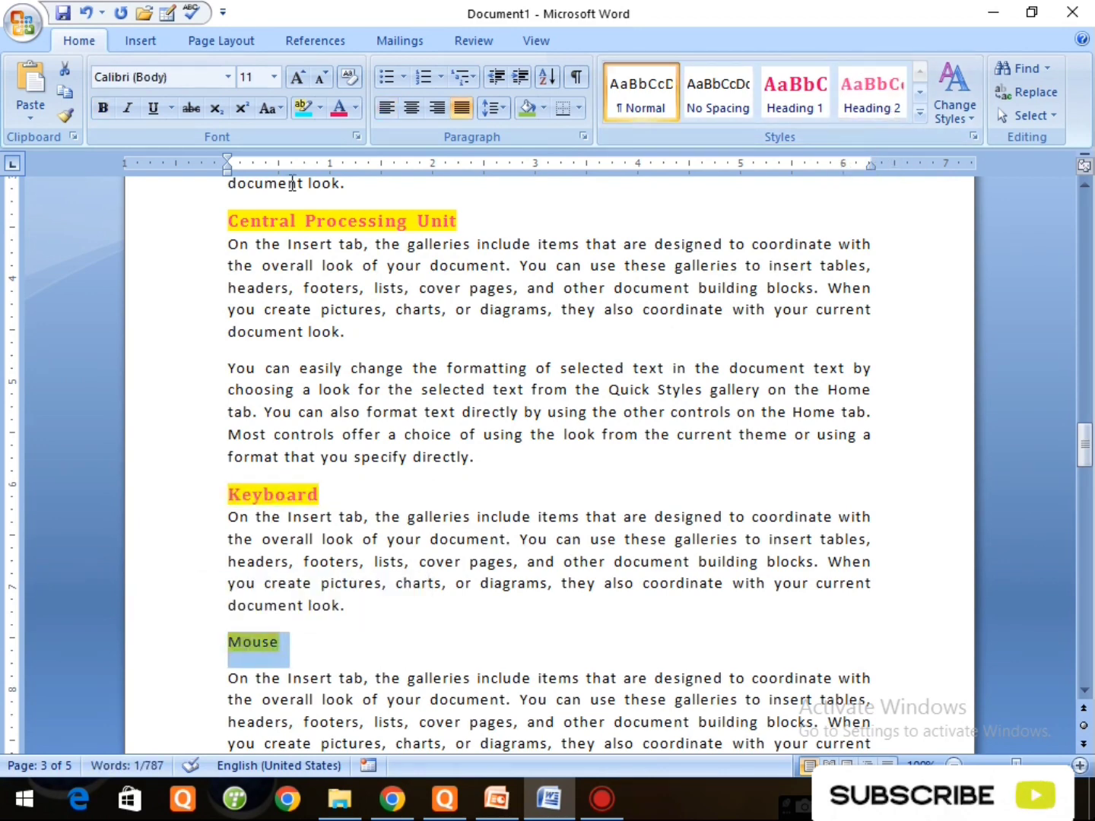
scroll(318, 448, "up", 2)
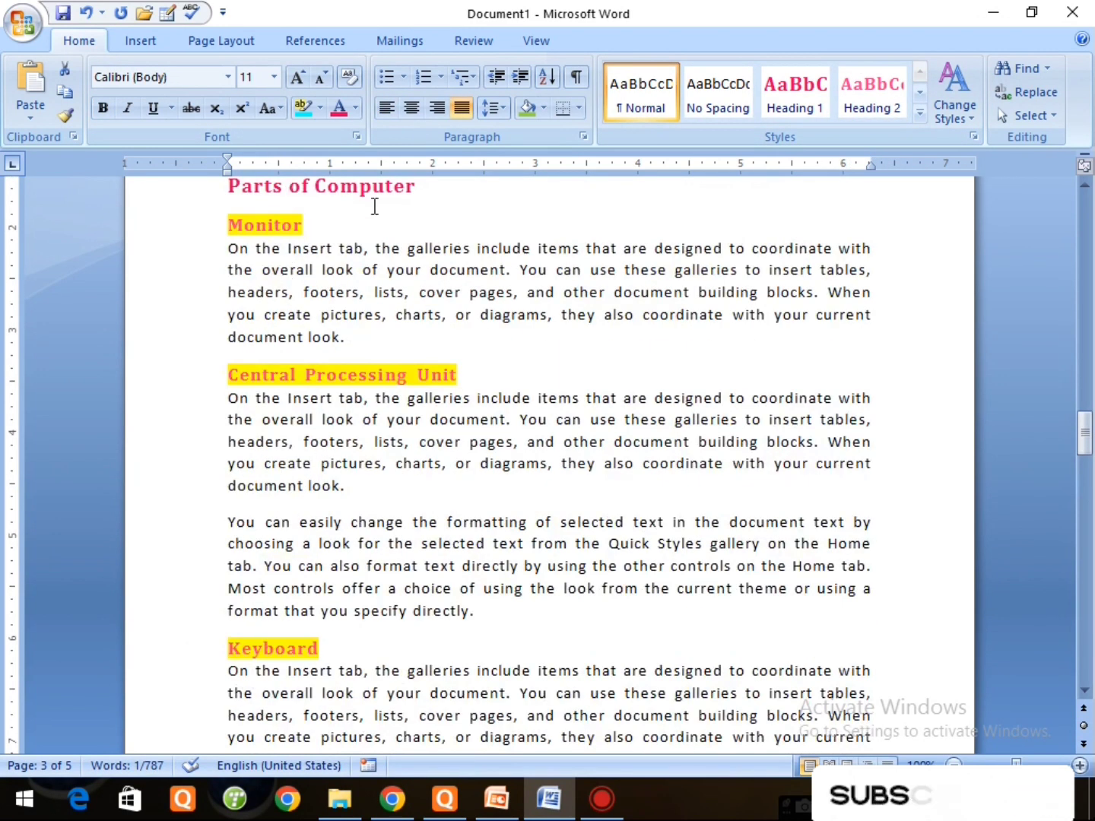
scroll(356, 651, "down", 2)
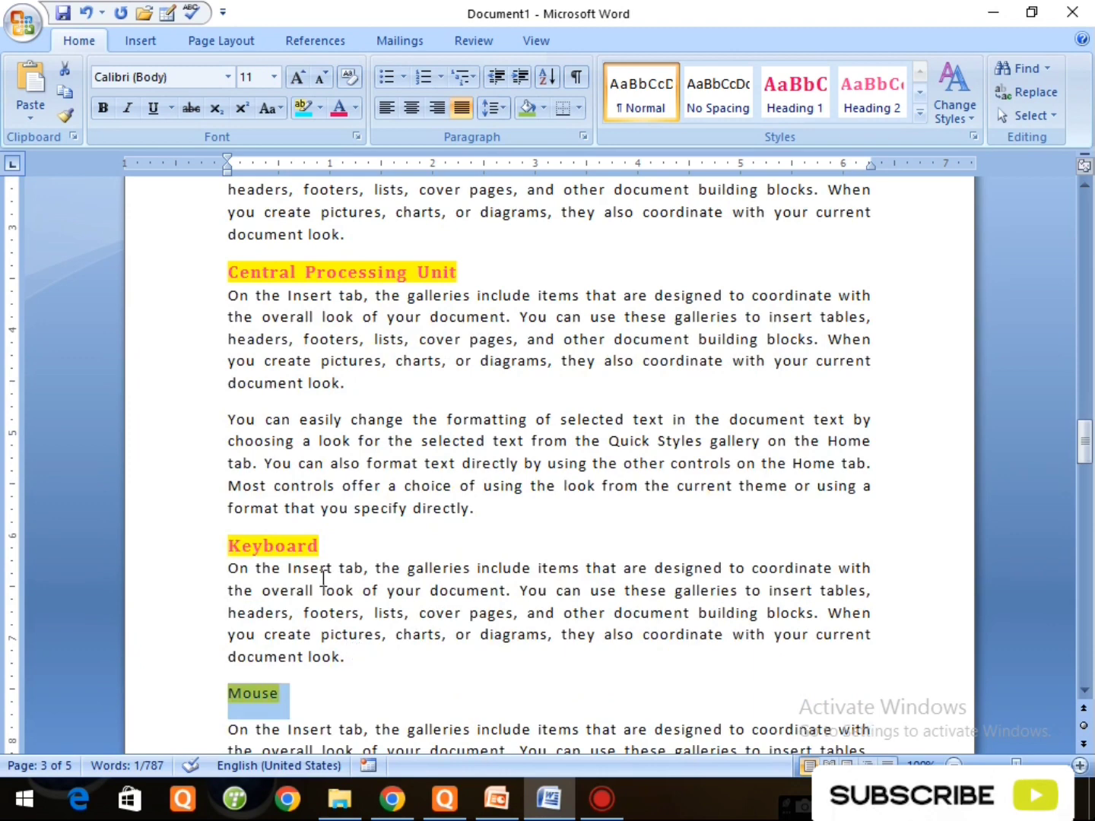
left_click(859, 110)
Step: Apply the Heading 1 style to the Types of Computer heading
scroll(496, 473, "down", 3)
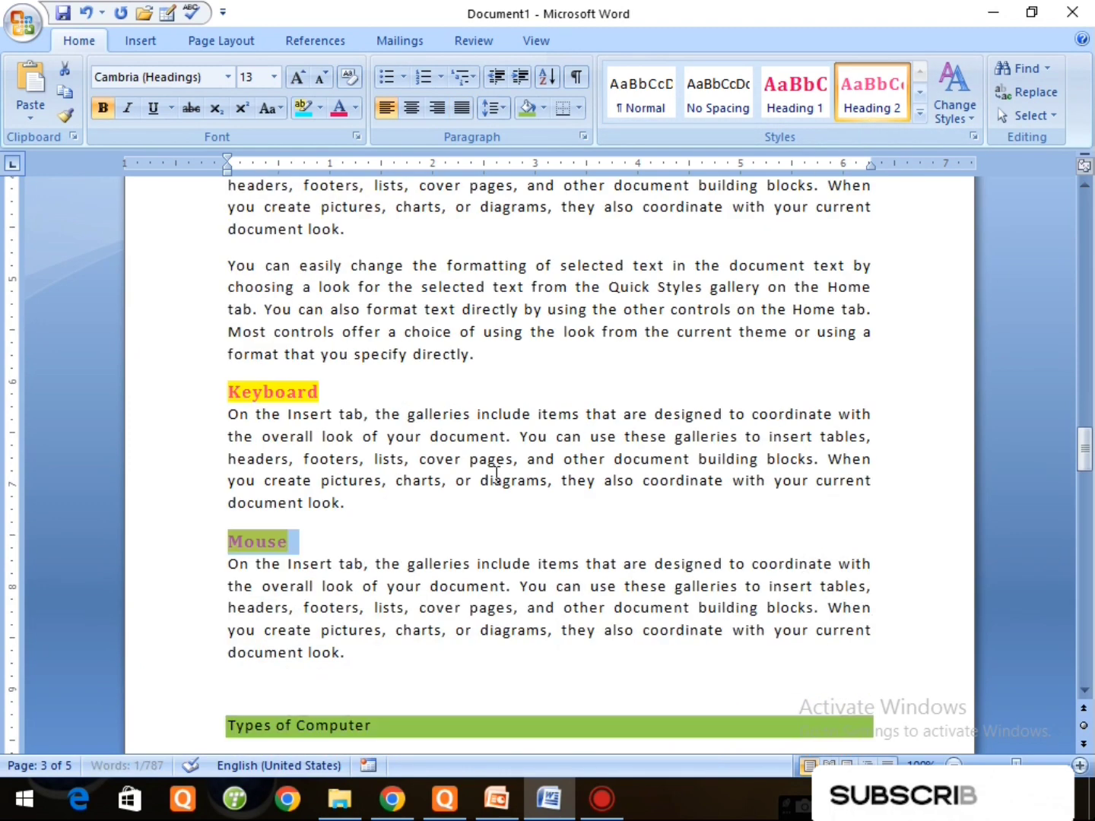
scroll(496, 471, "down", 3)
left_click_drag(182, 582, 243, 613)
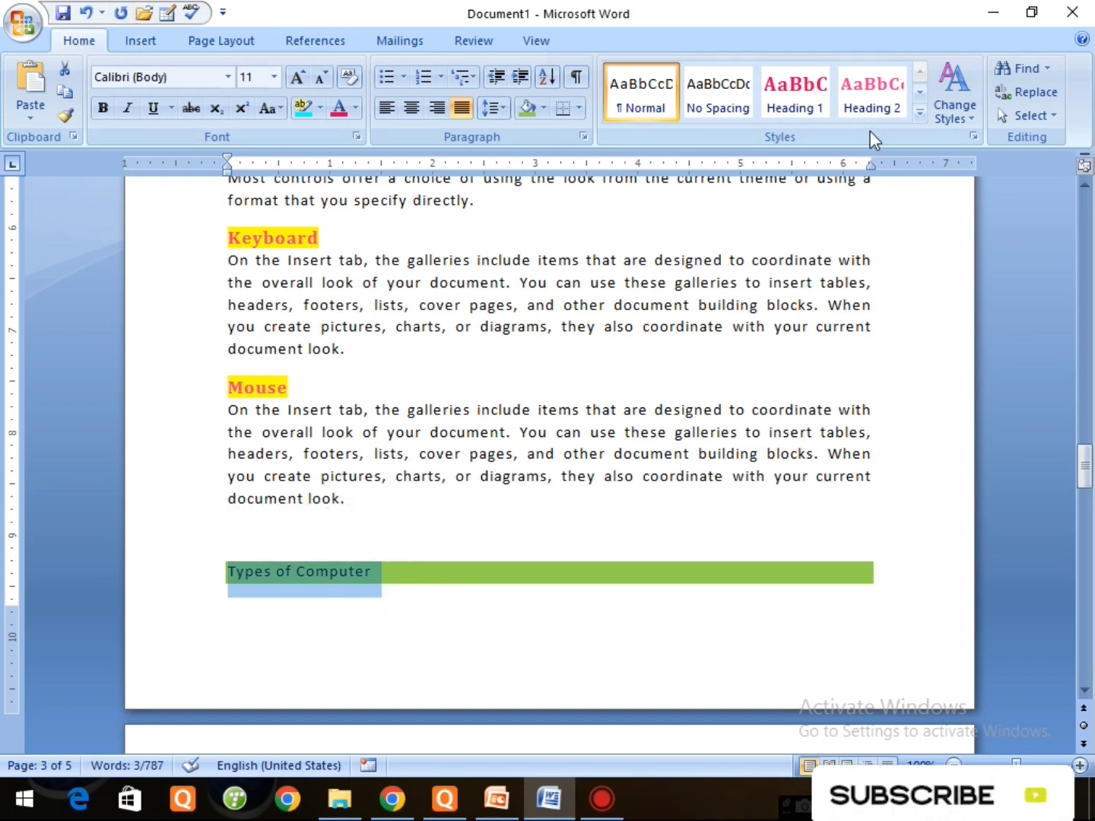
left_click(797, 98)
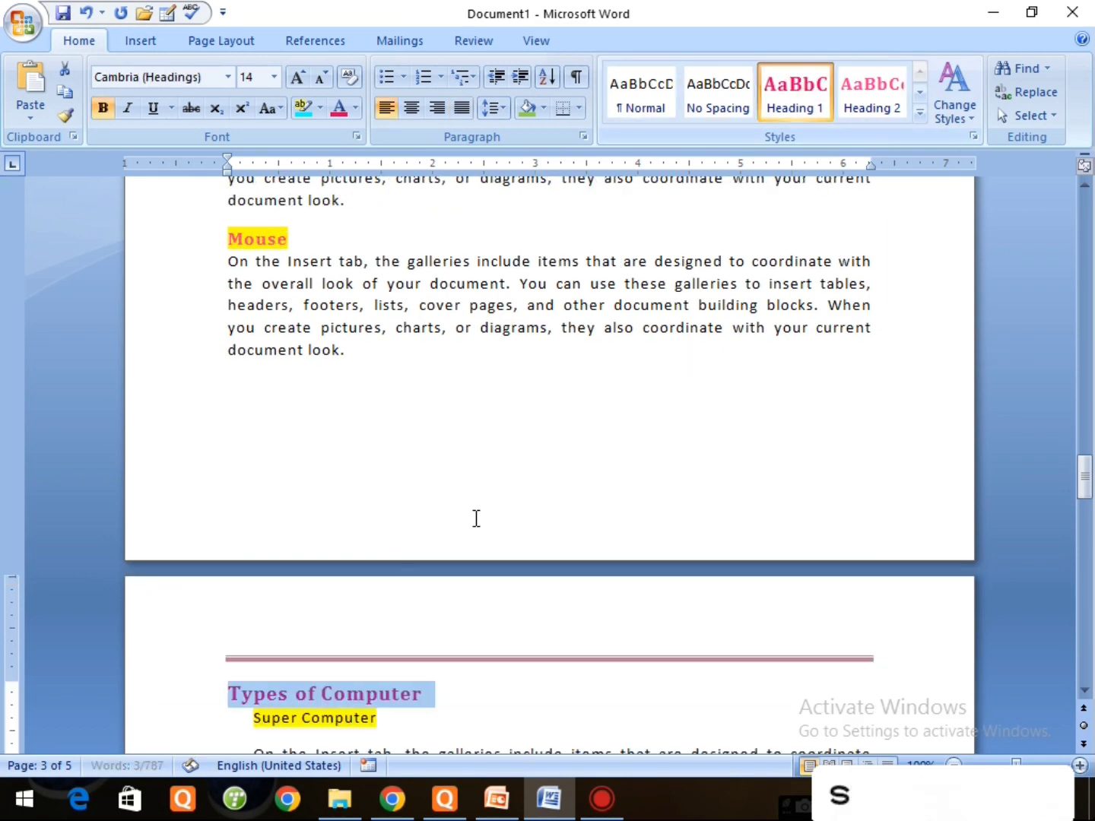
Step: Apply the Heading 2 style to the Super Computer subheading and assign it to Level 2 of the table of contents
scroll(475, 519, "down", 4)
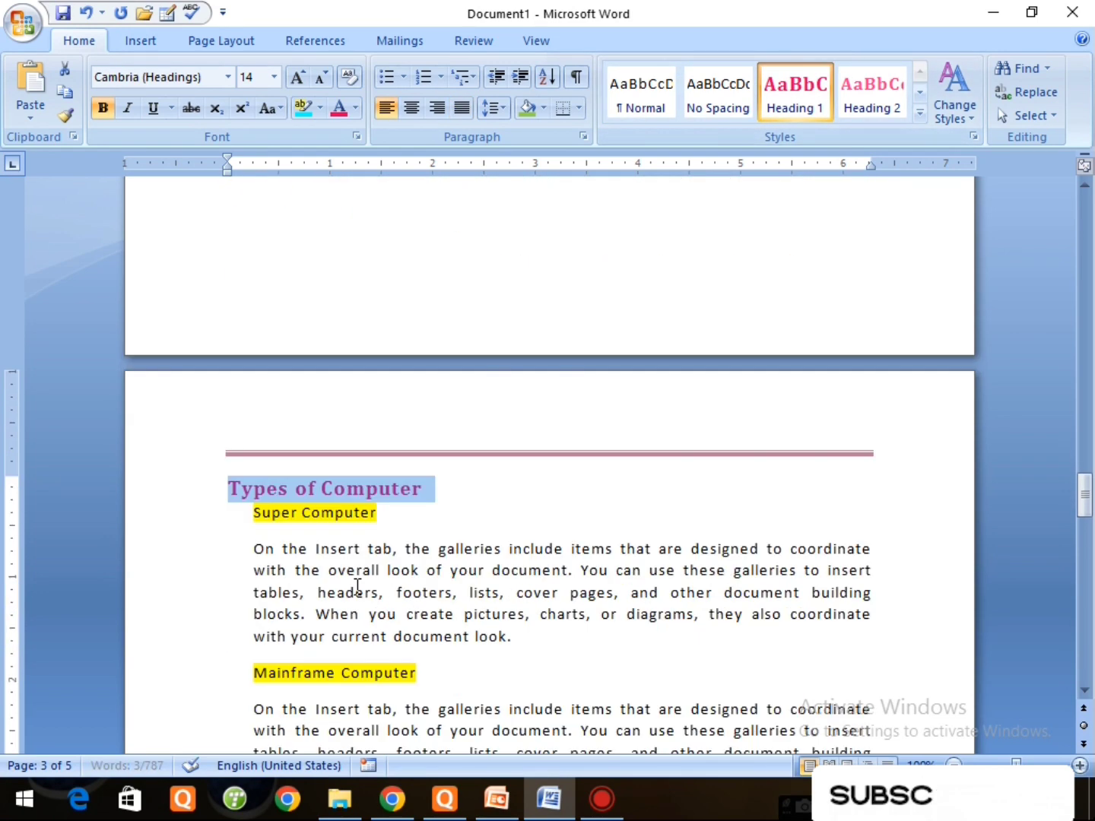
left_click(345, 518)
left_click_drag(253, 514, 398, 517)
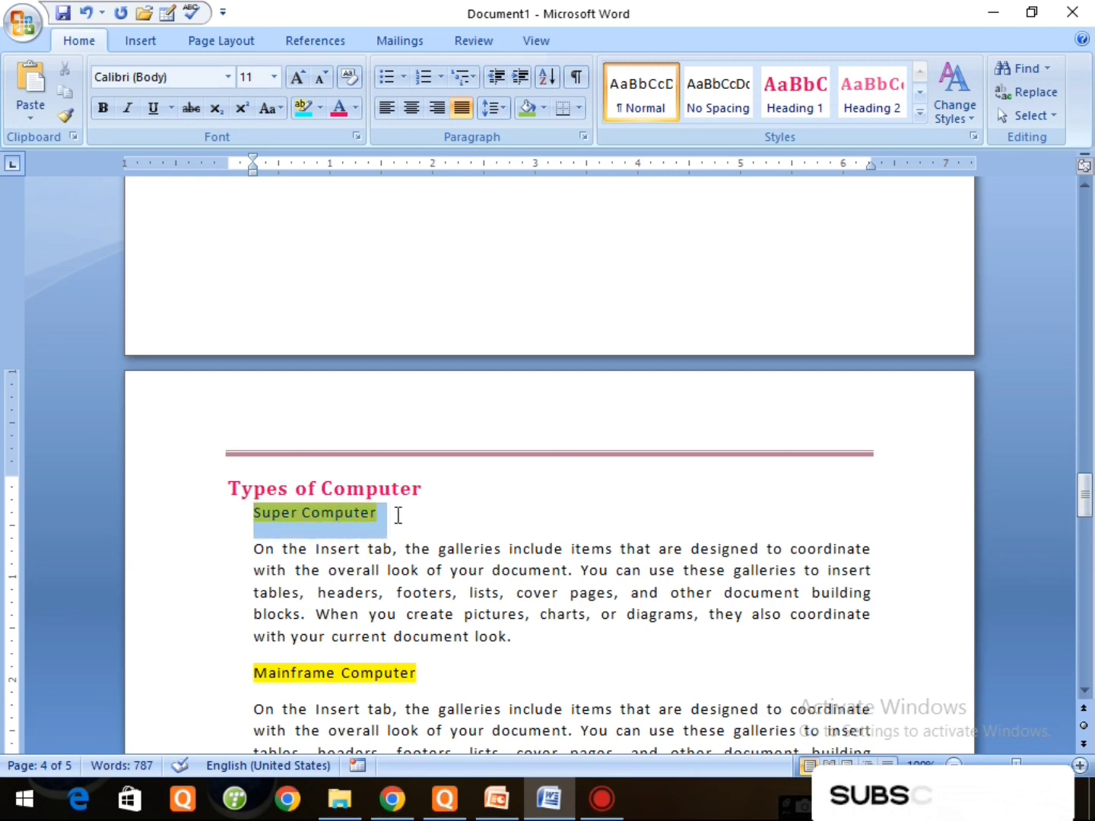
left_click(866, 106)
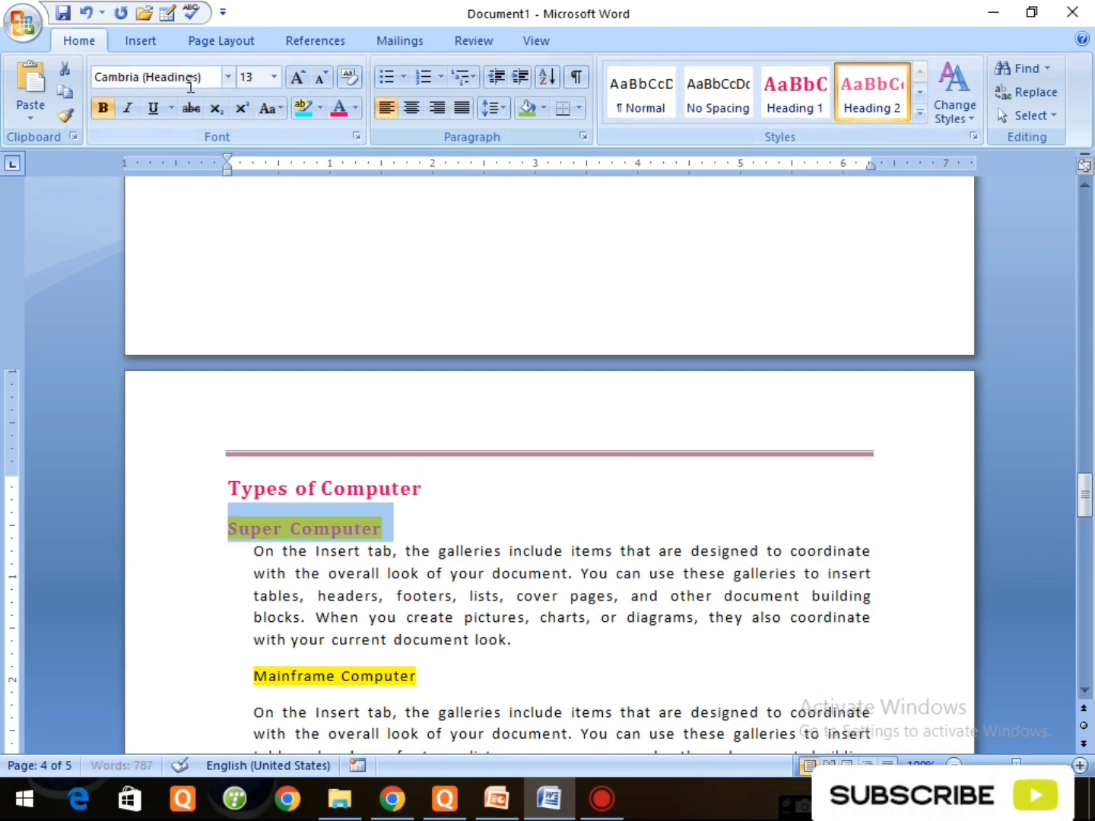
left_click(315, 41)
left_click(150, 72)
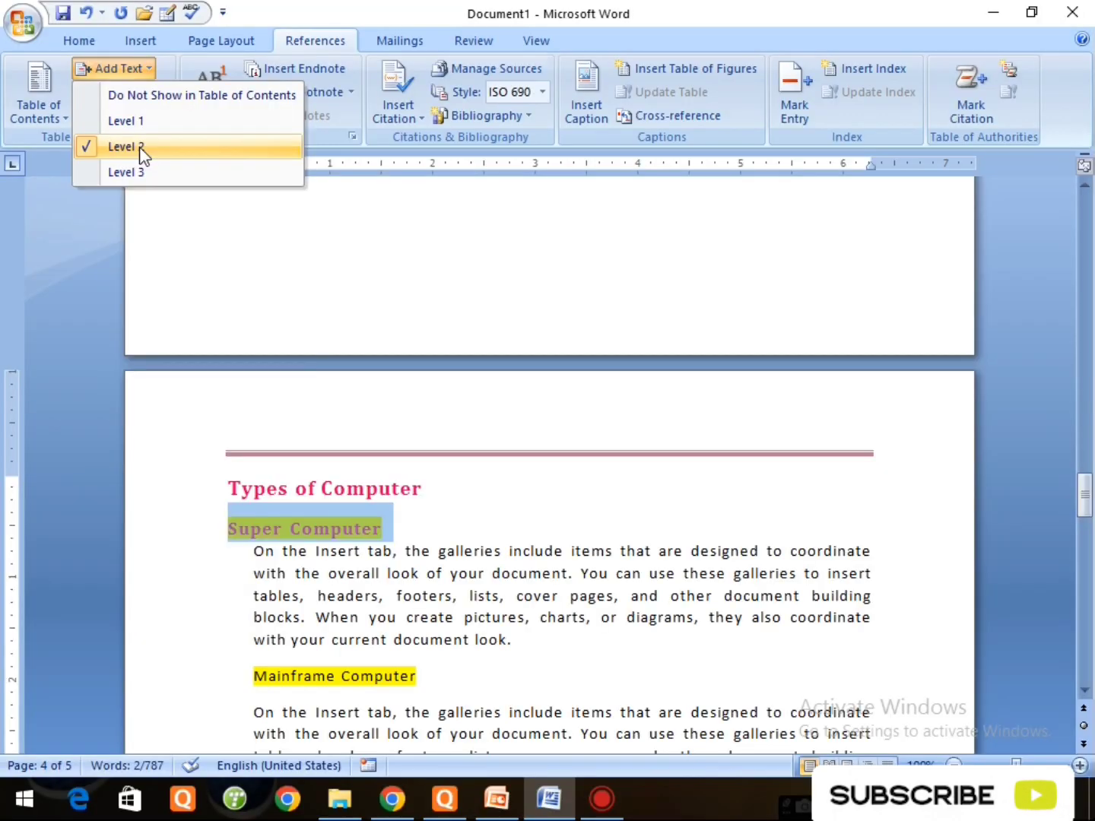
left_click(141, 152)
Step: Apply the Heading 2 style to the Mainframe Computer and Mini Computer subheadings under Types of Computer
scroll(379, 665, "down", 3)
triple_click(355, 468)
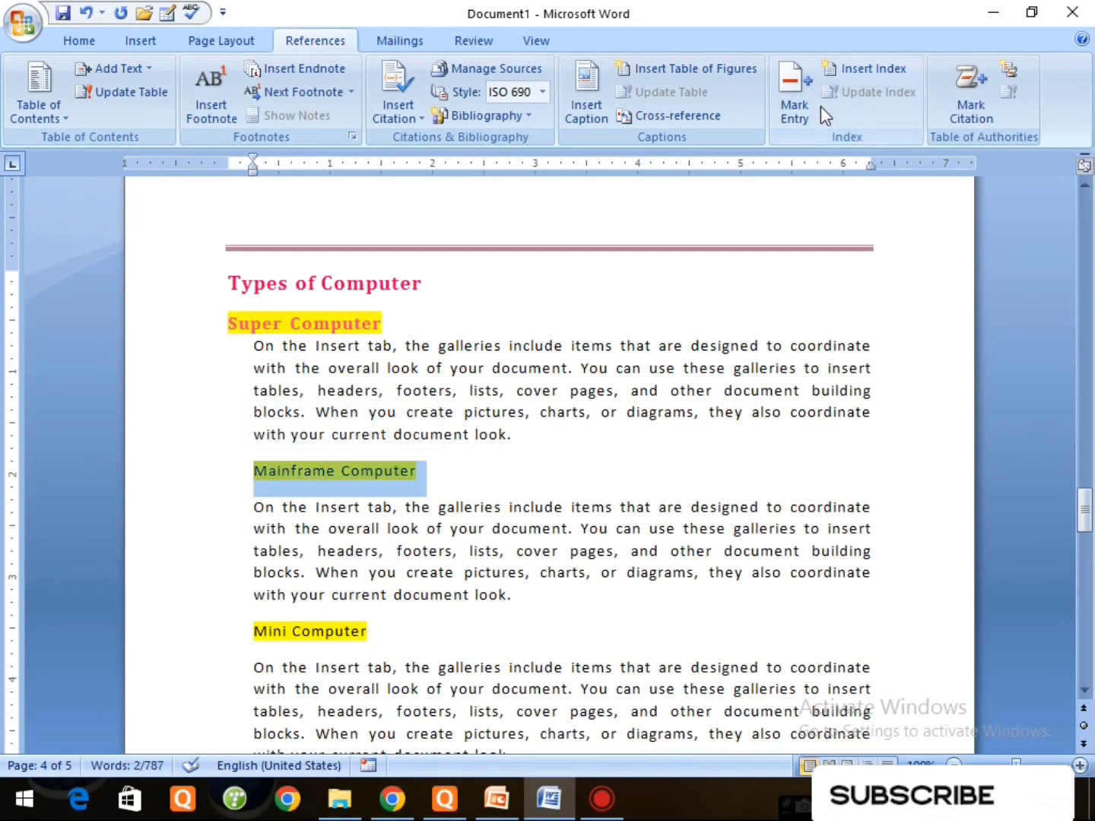
left_click(90, 42)
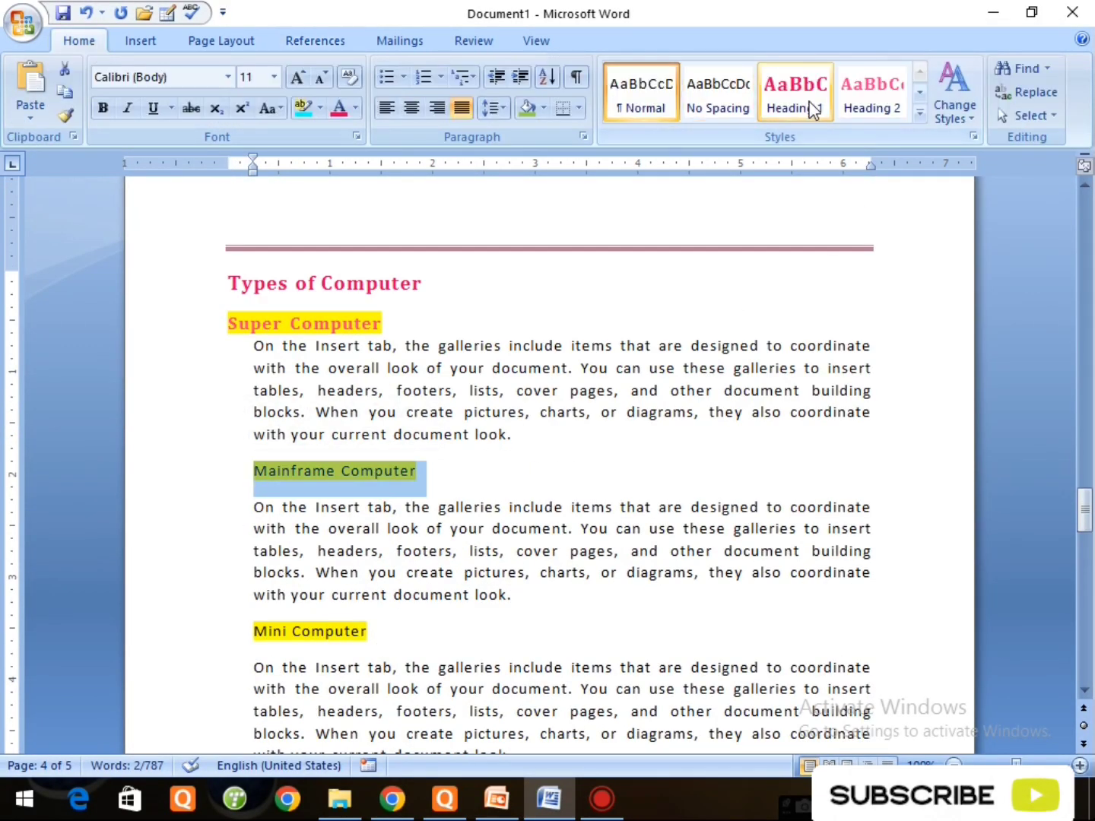
left_click(872, 99)
scroll(277, 535, "down", 2)
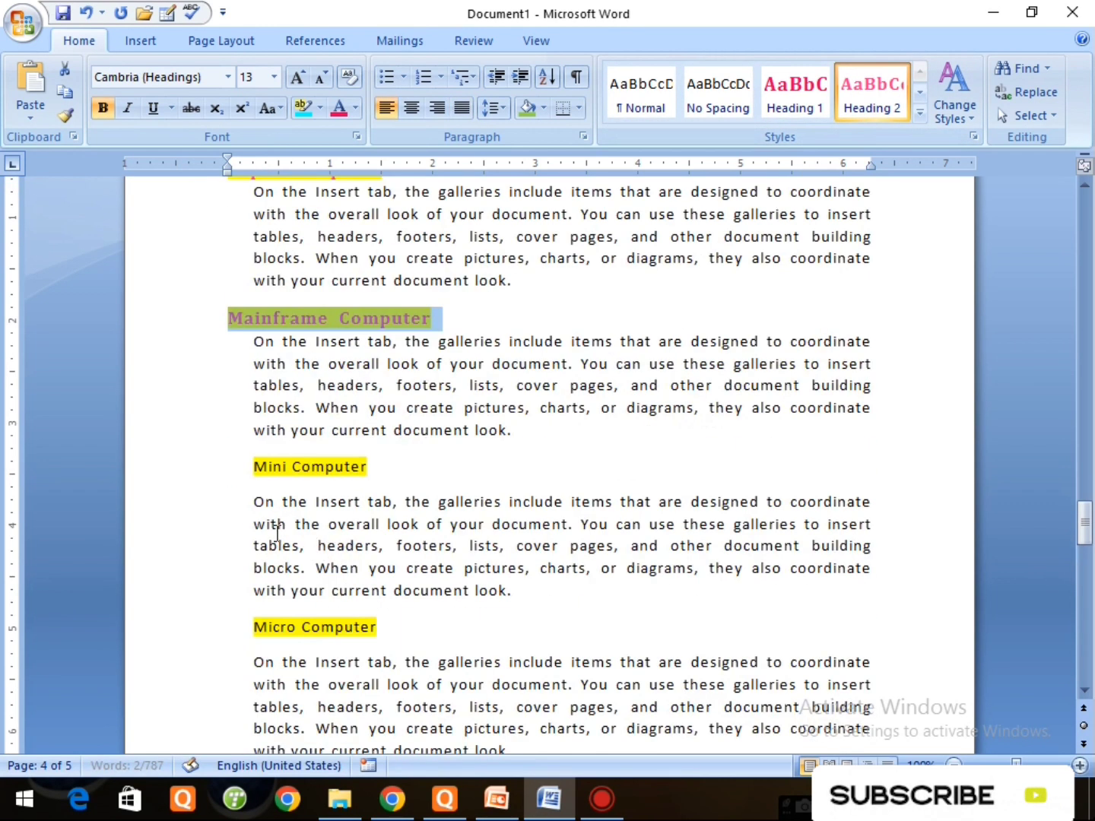
left_click(197, 494)
left_click(882, 111)
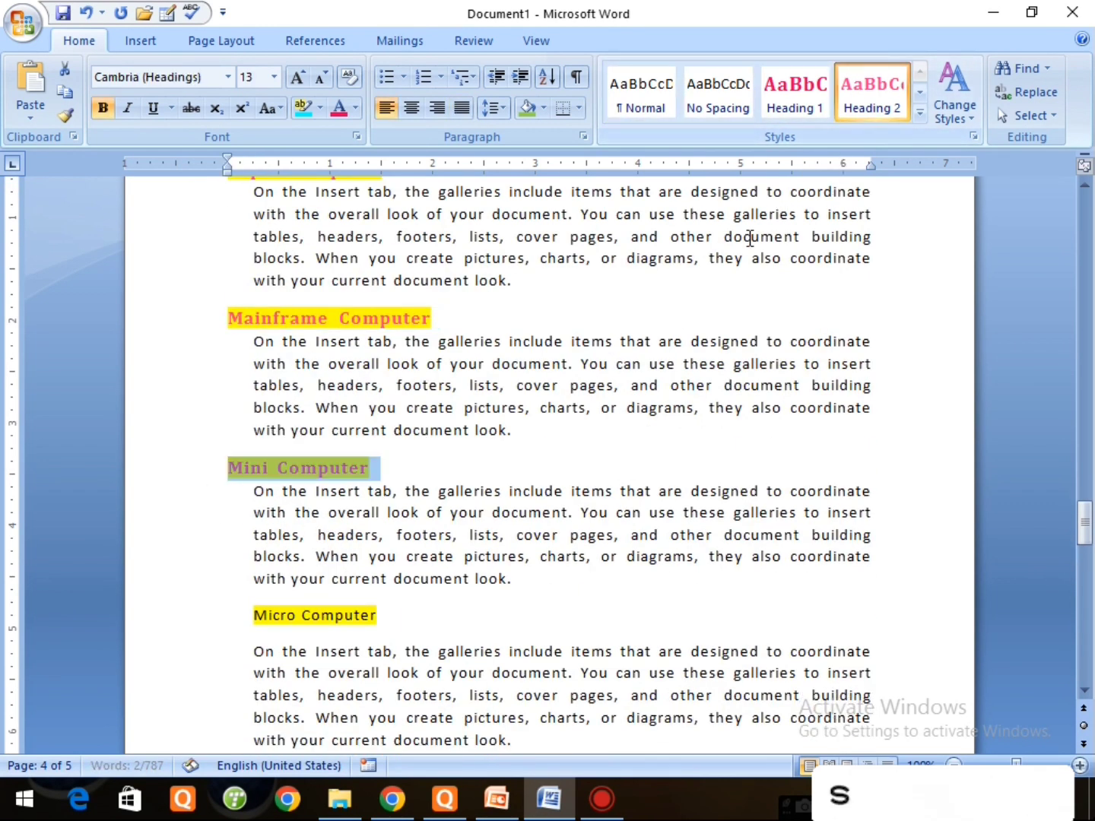
Step: Apply the Heading 2 style to the Micro Computer subheading under Types of Computer
scroll(228, 538, "down", 2)
left_click(206, 529)
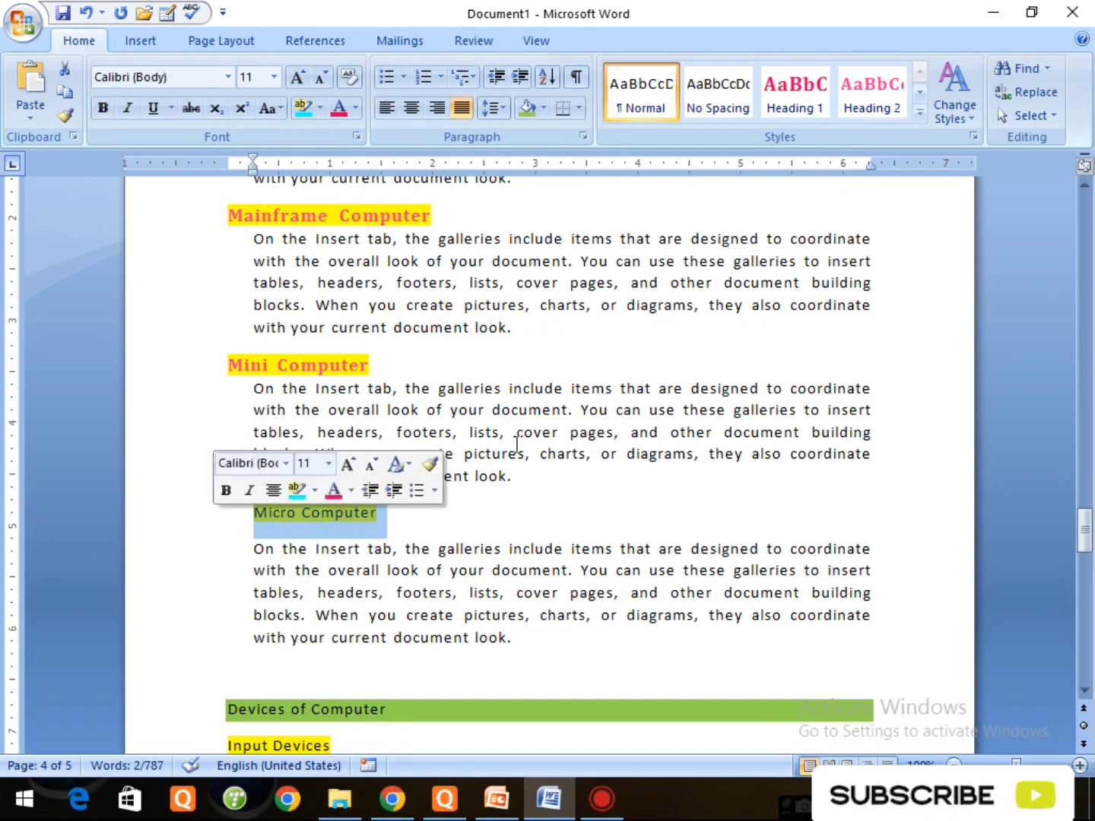
left_click(885, 110)
Step: Apply the Heading 1 style to the Devices of Computer heading and Heading 2 to the Input Devices subheading below it
scroll(543, 602, "down", 3)
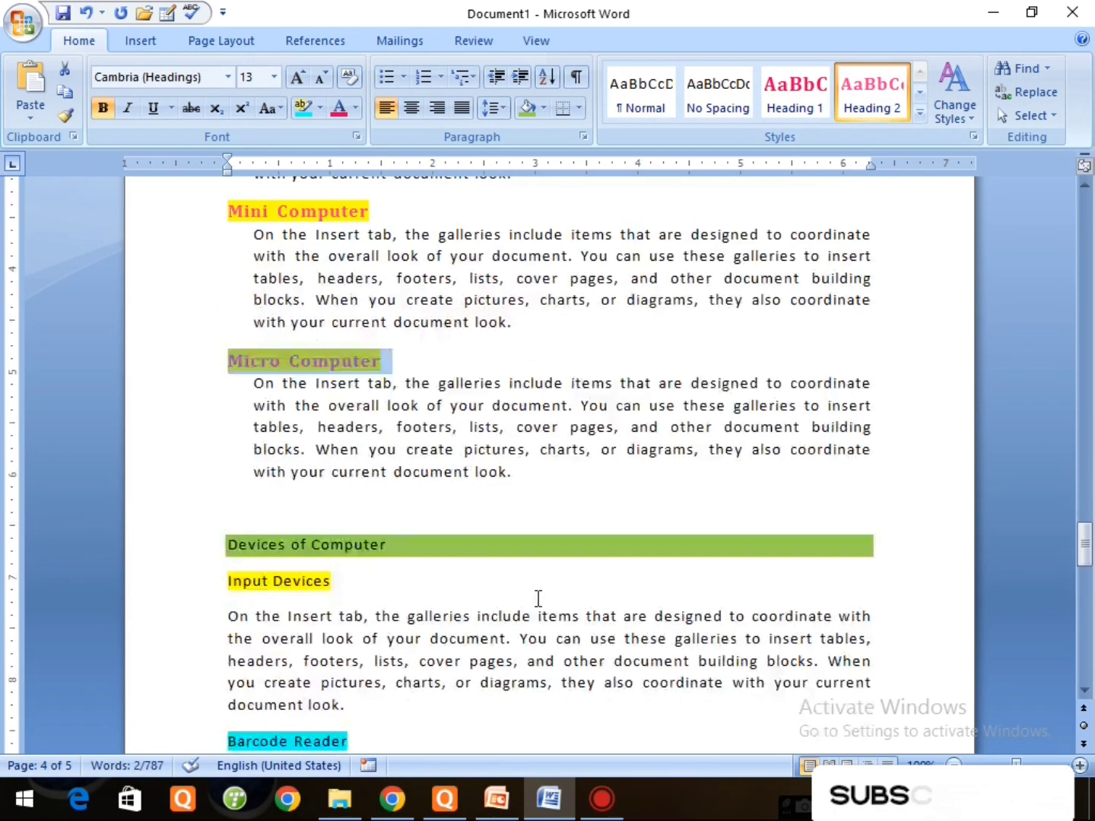
scroll(537, 597, "up", 4)
scroll(536, 582, "down", 5)
left_click(195, 499)
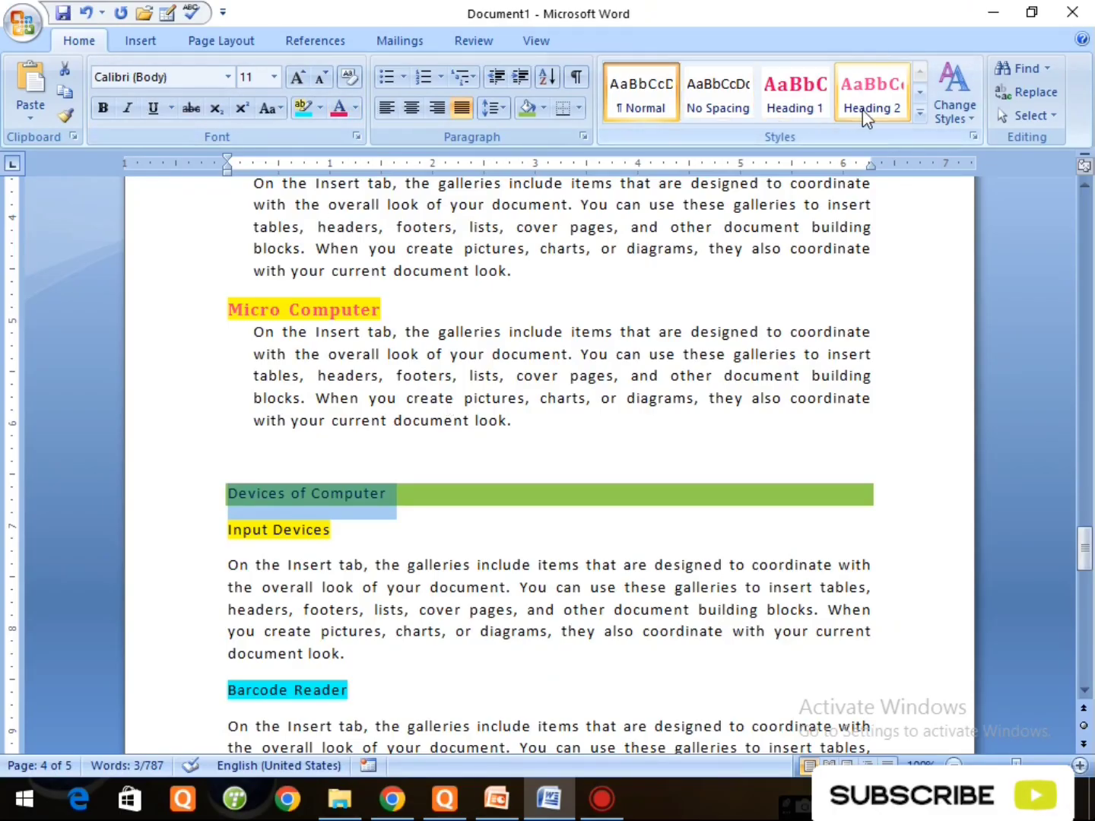
left_click(793, 95)
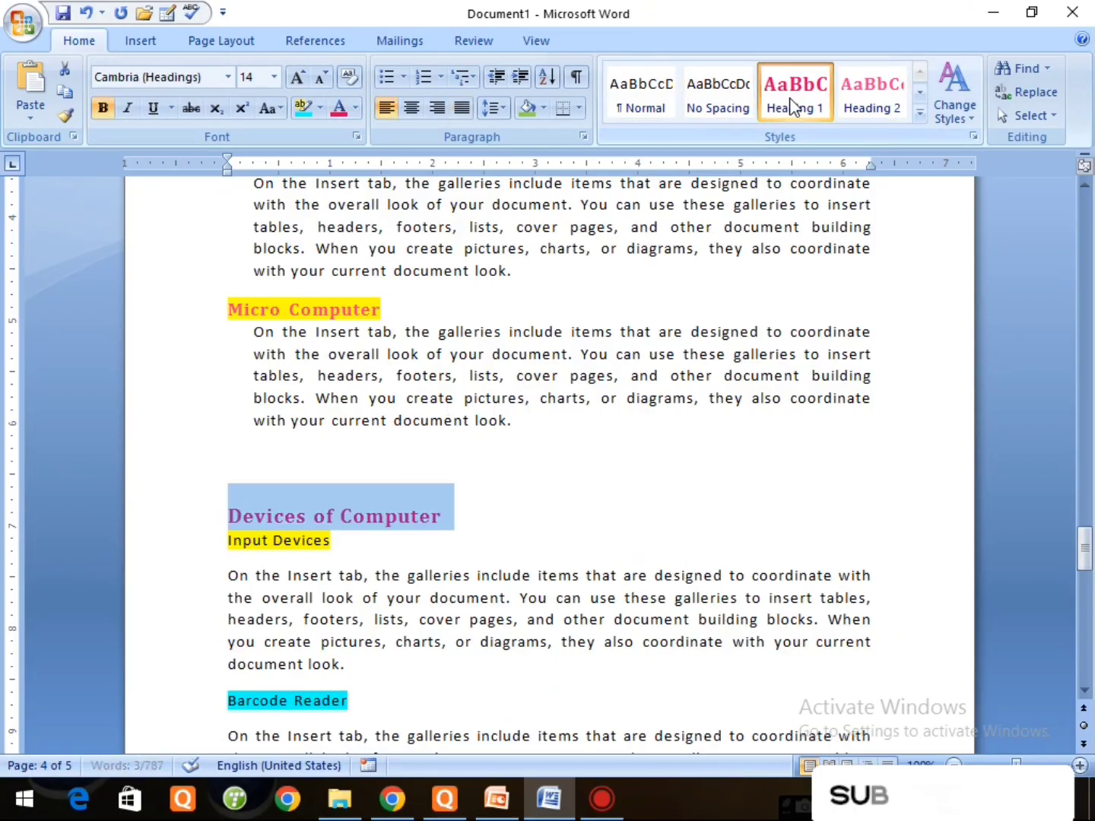
left_click(193, 554)
left_click(871, 95)
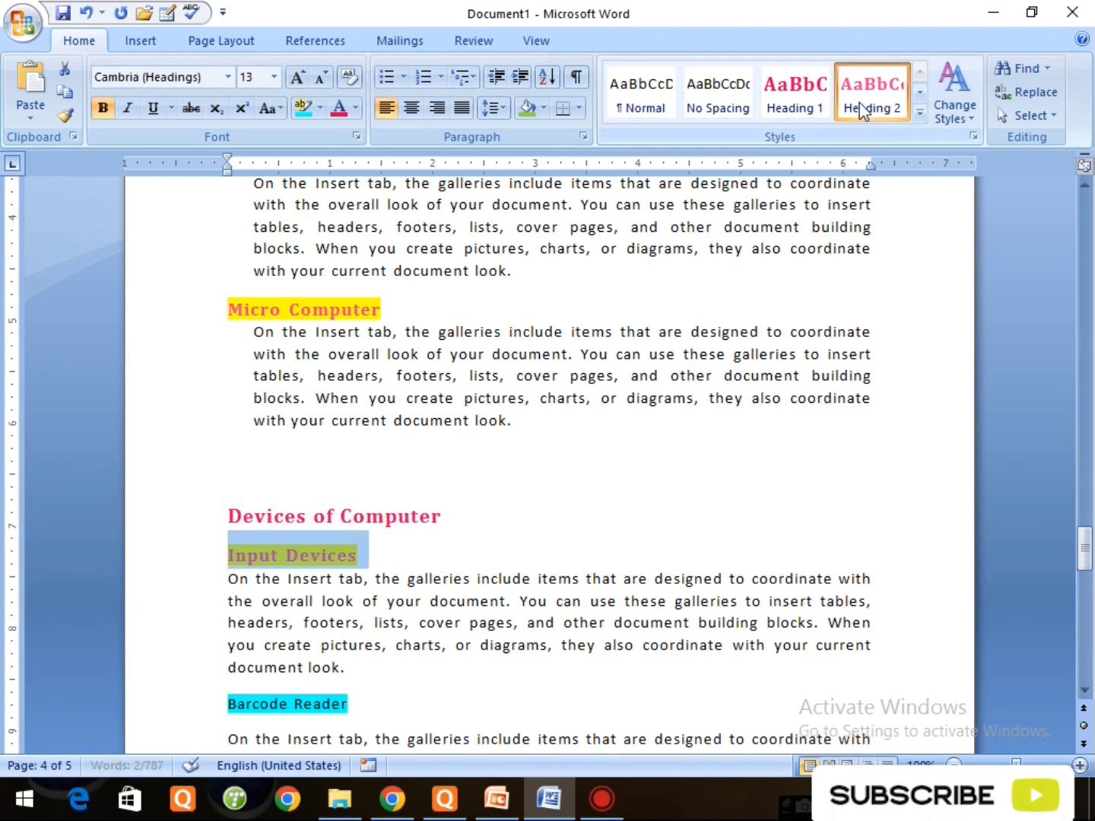
scroll(360, 570, "down", 3)
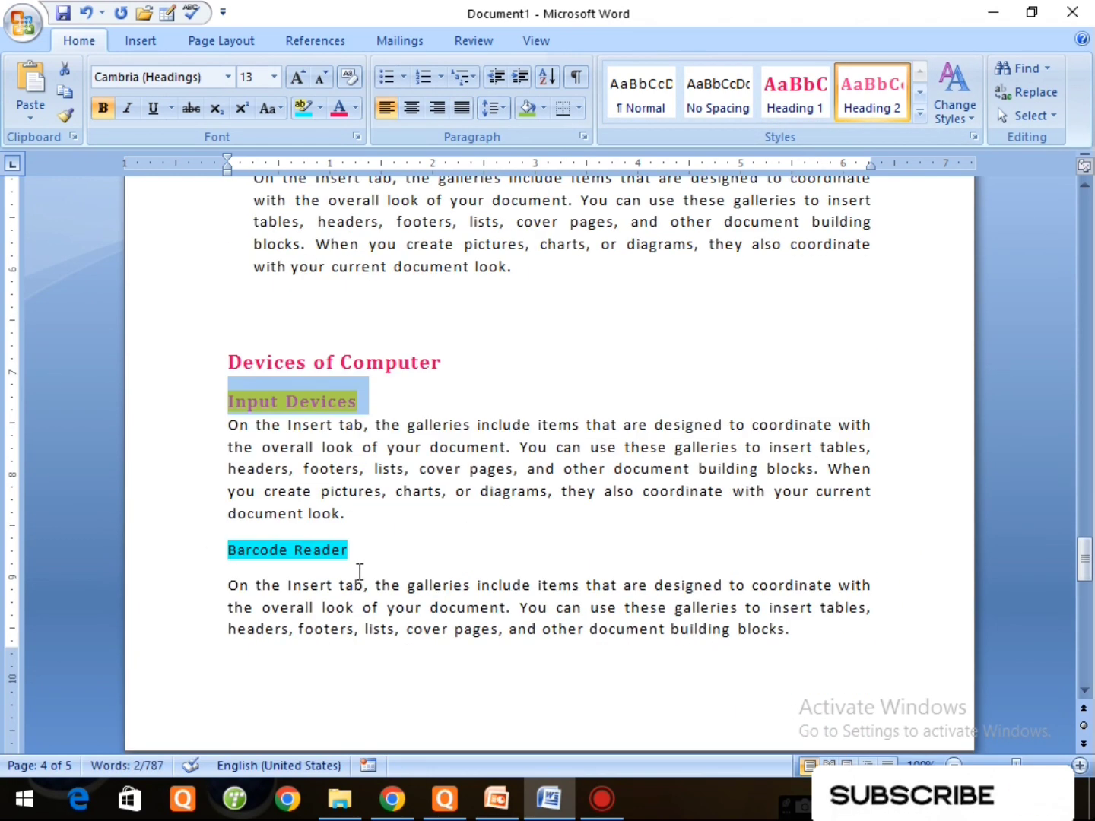
left_click(338, 401)
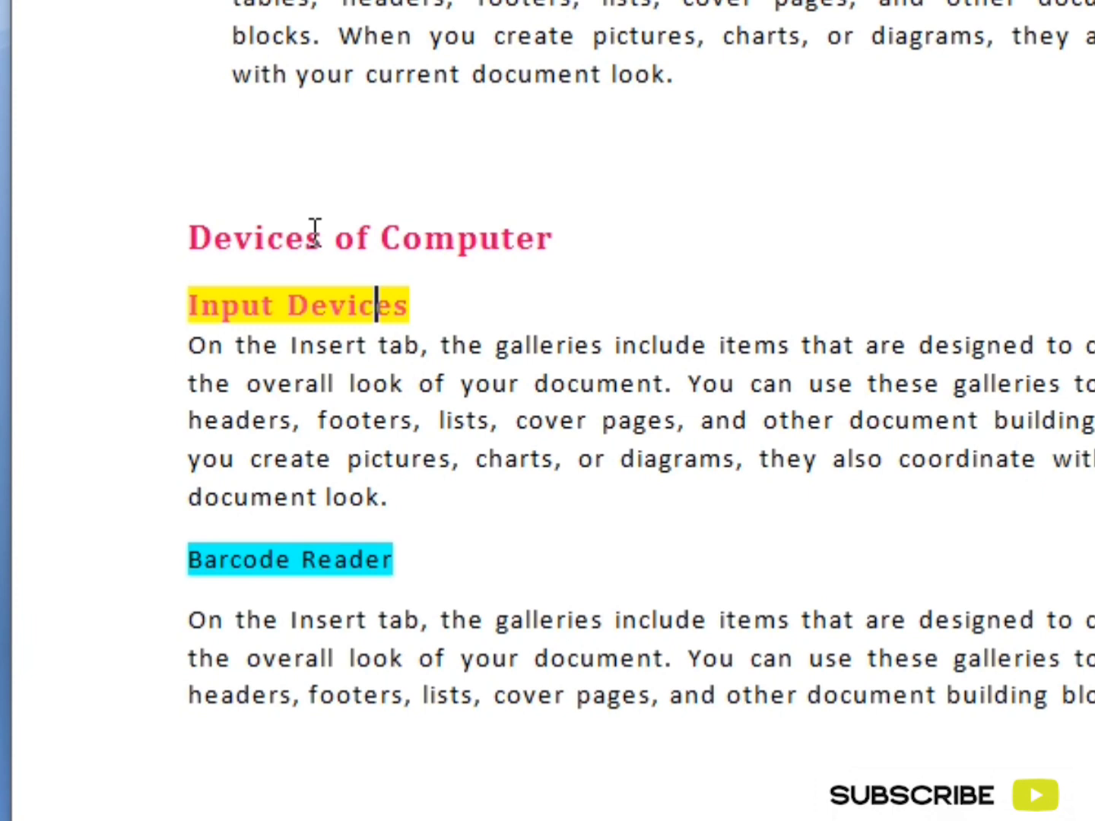
left_click(312, 234)
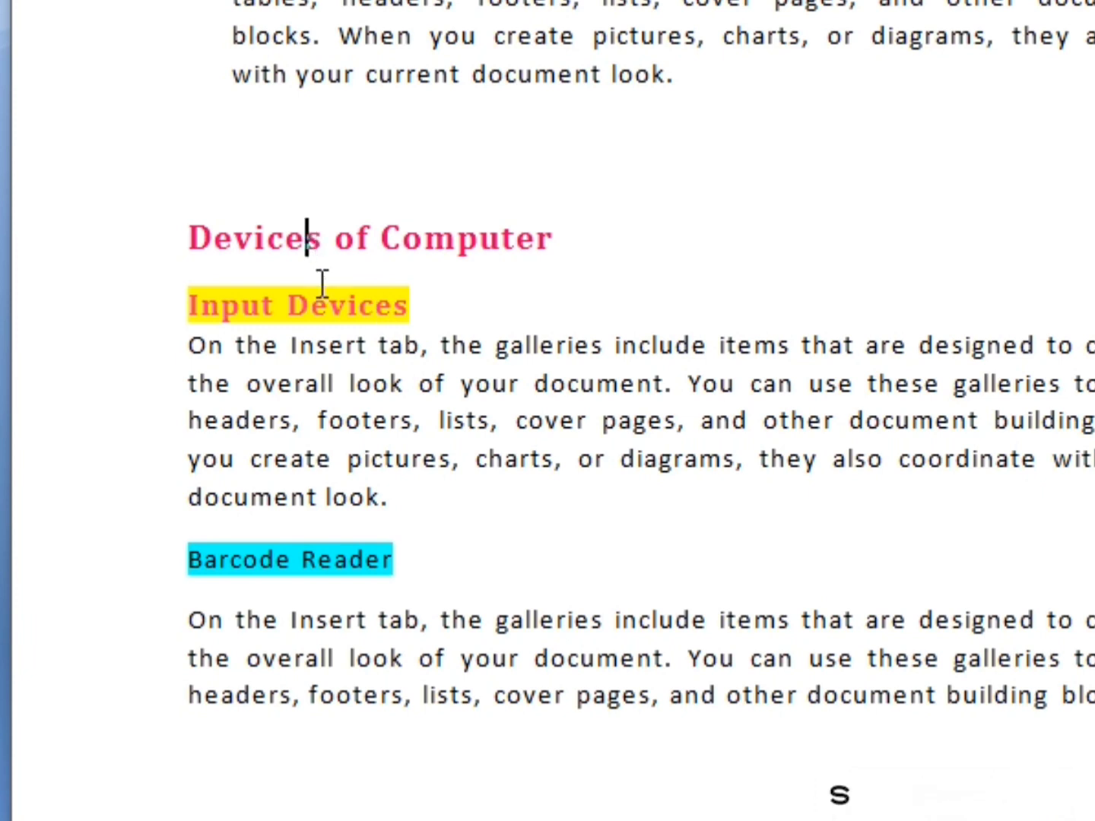
left_click(330, 316)
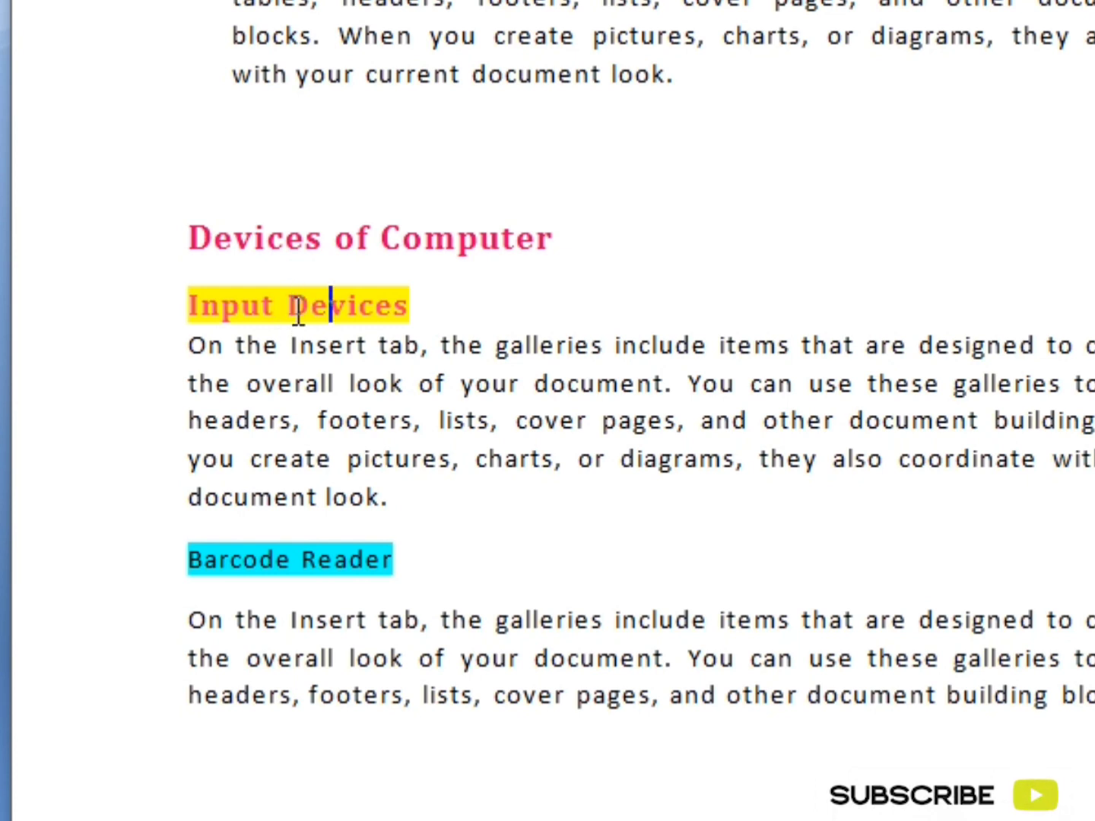
Step: Apply the Heading 3 style to the Barcode Reader subheading and assign it to Level 3 of the table of contents
left_click(139, 581)
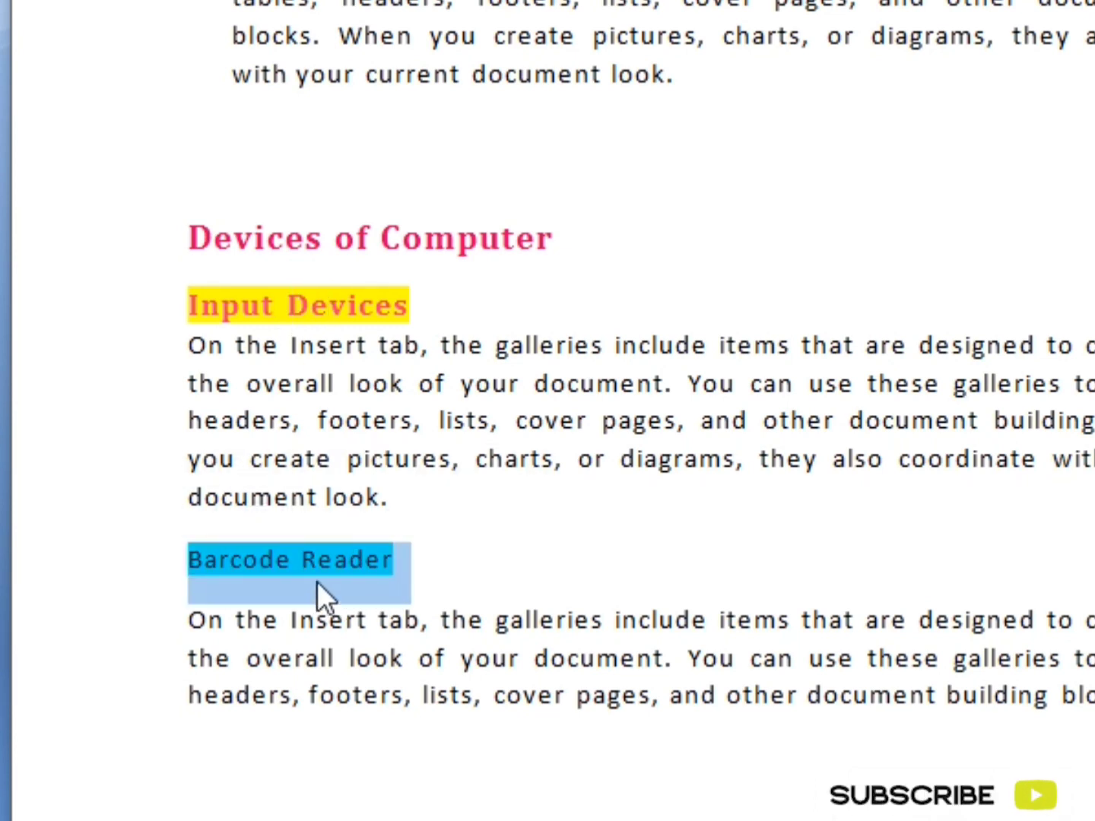
mouse_move(350, 574)
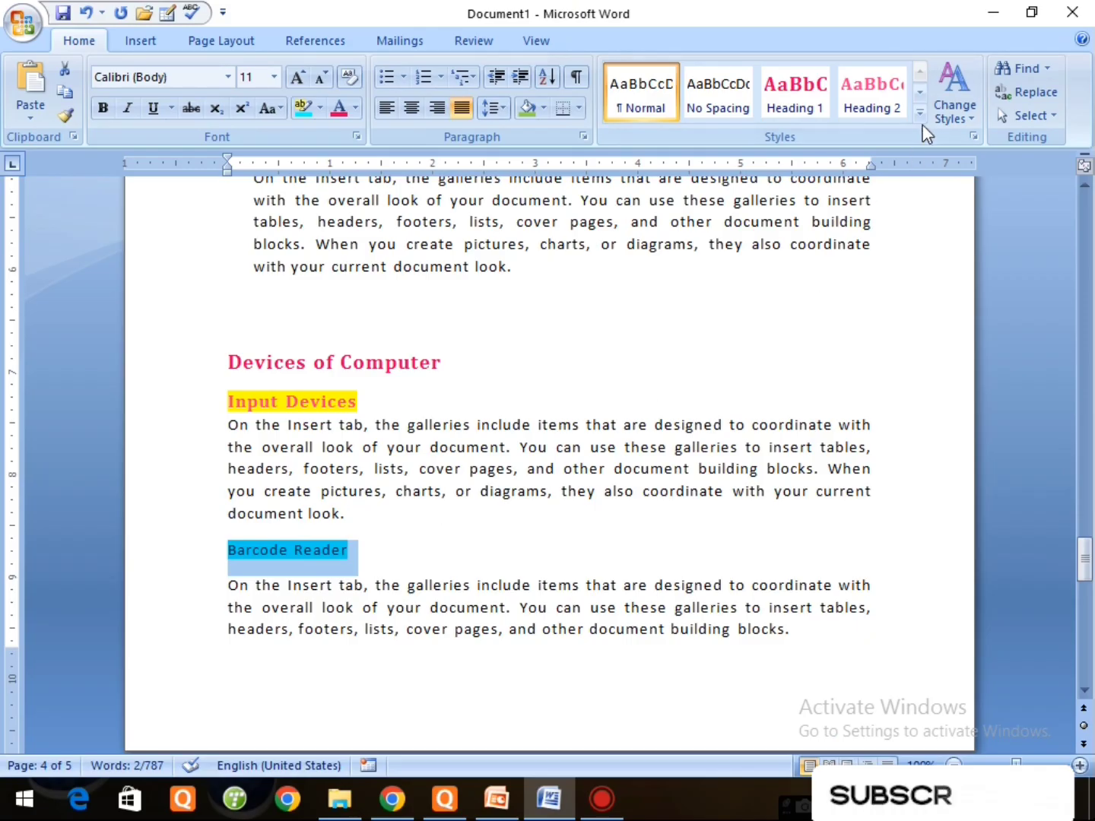
left_click(926, 119)
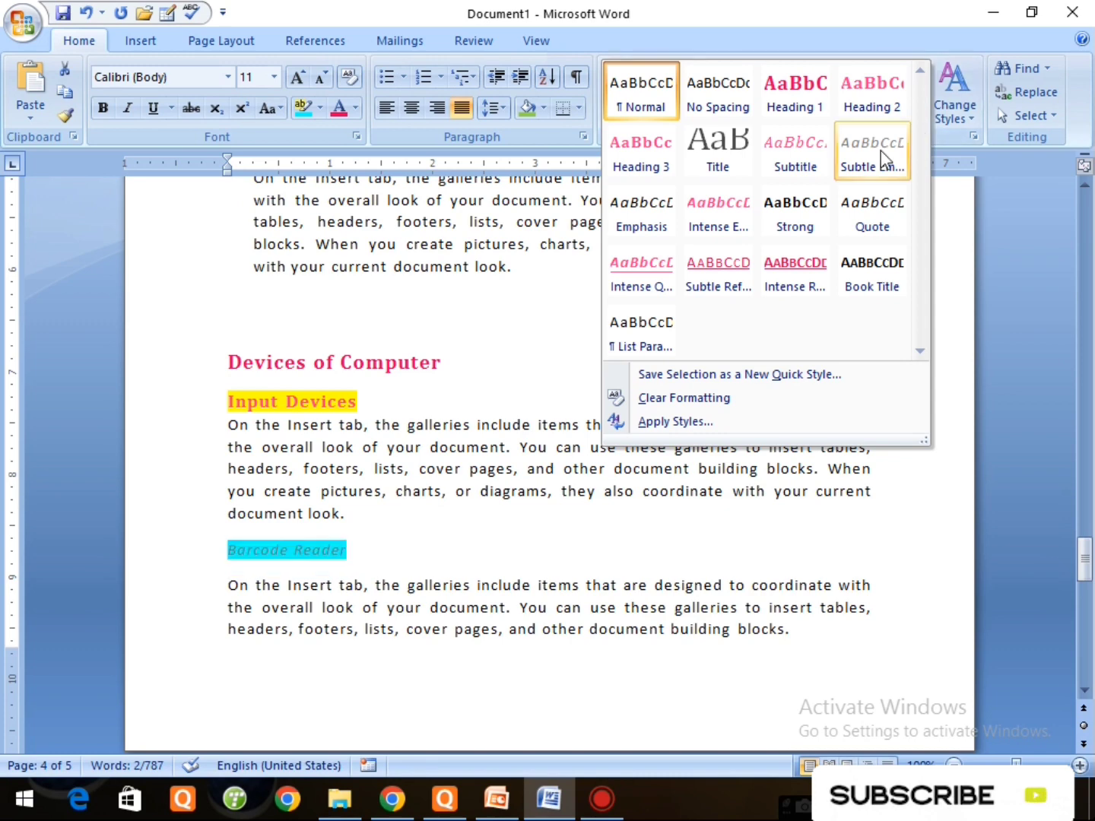
left_click(645, 148)
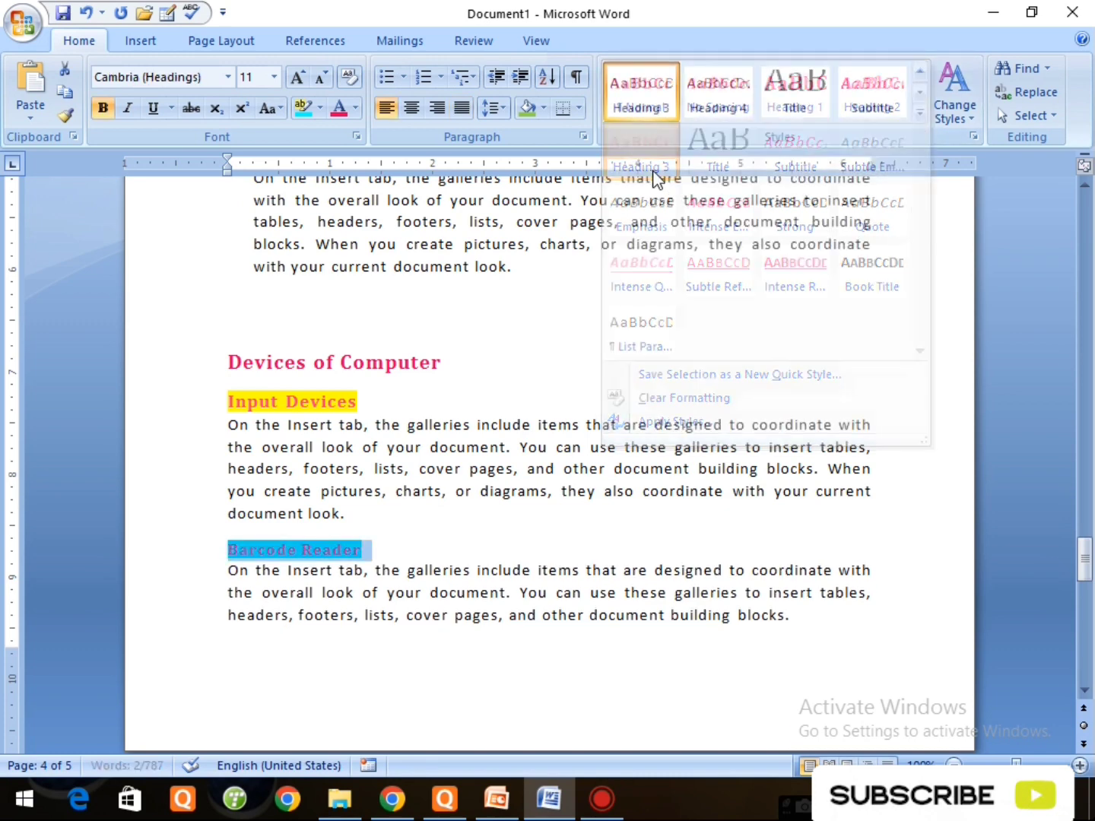
left_click(298, 42)
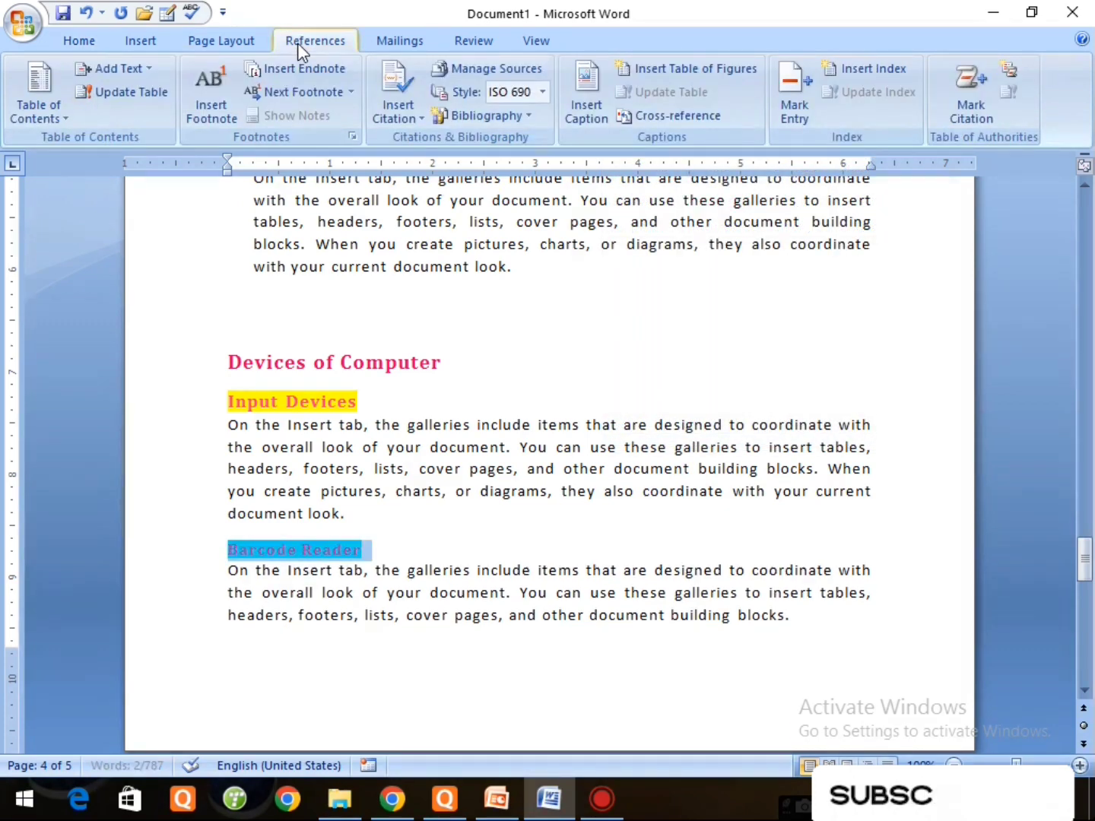
left_click(133, 66)
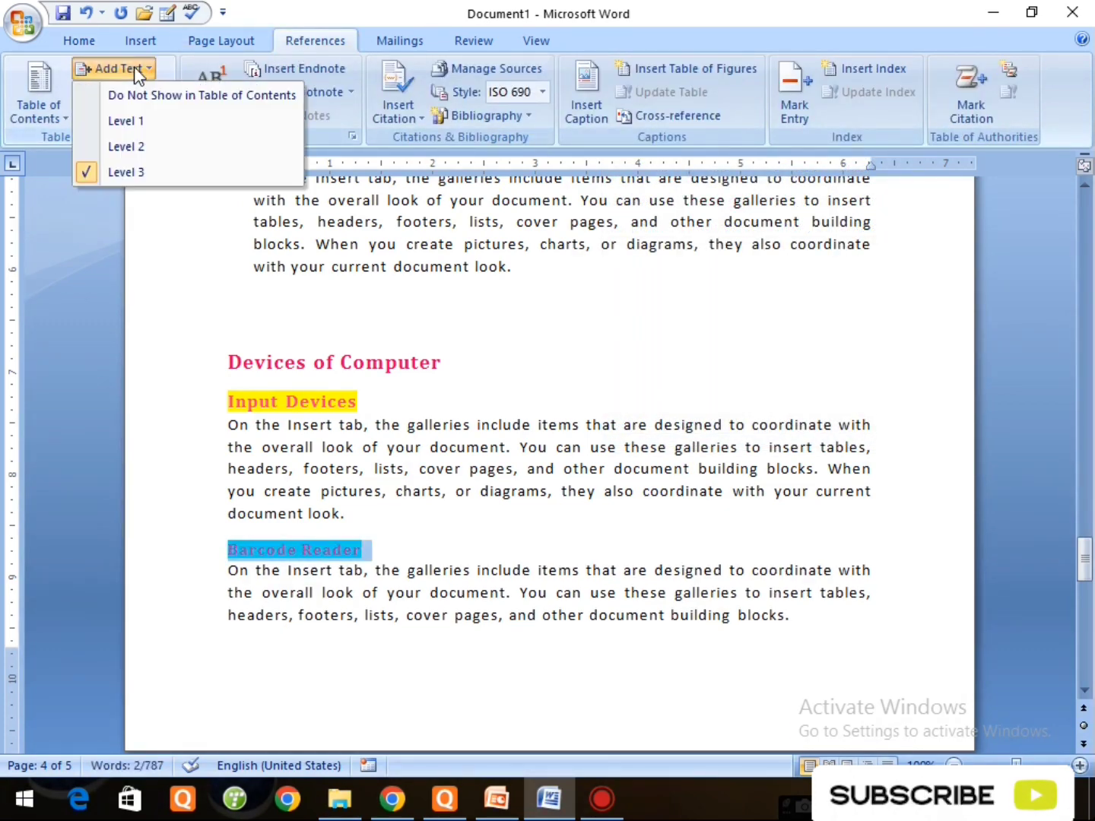
left_click(140, 174)
Step: Assign the Scanner subheading under Input Devices to Level 3 of the table of contents
scroll(386, 558, "down", 7)
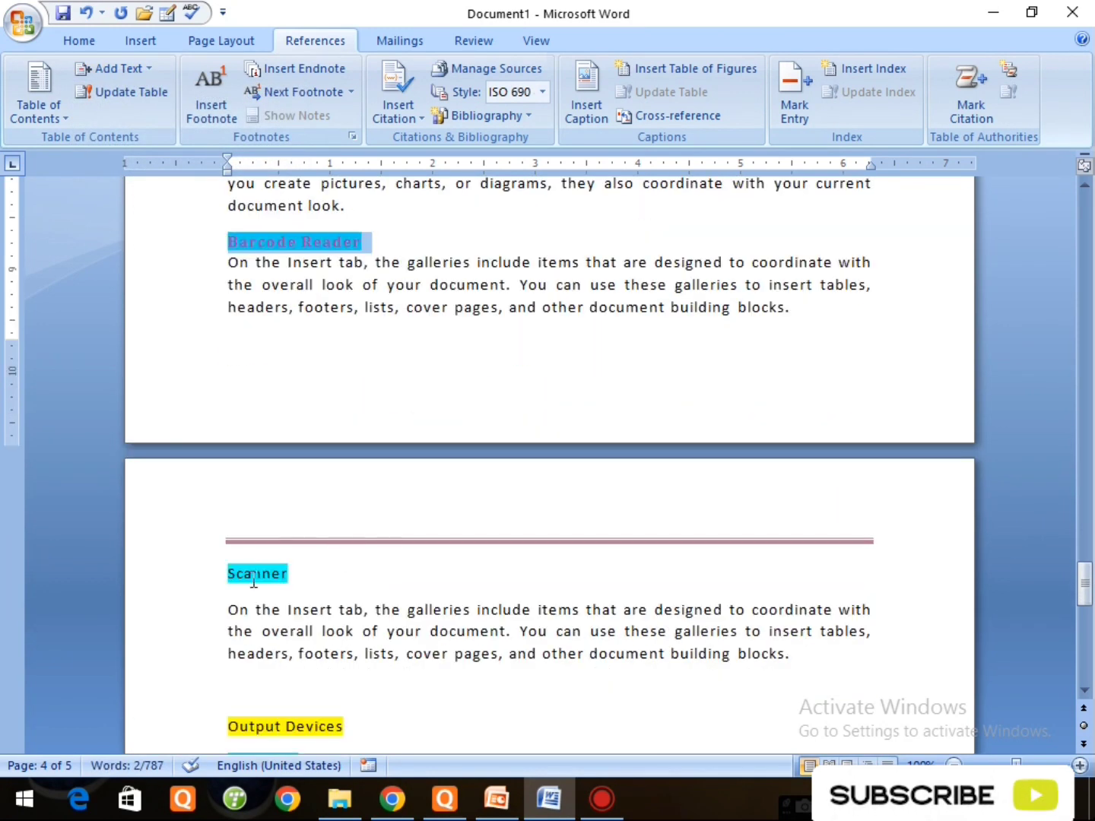
left_click(193, 587)
left_click(142, 69)
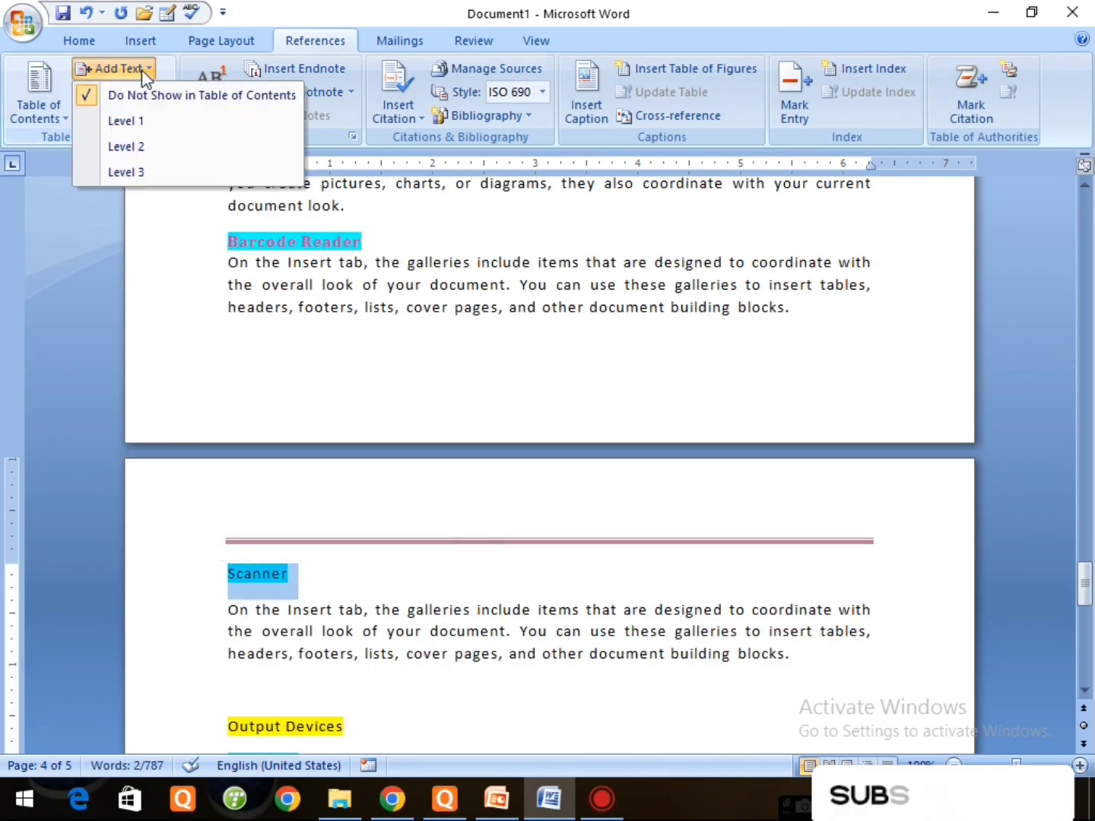
left_click(138, 181)
scroll(231, 534, "down", 5)
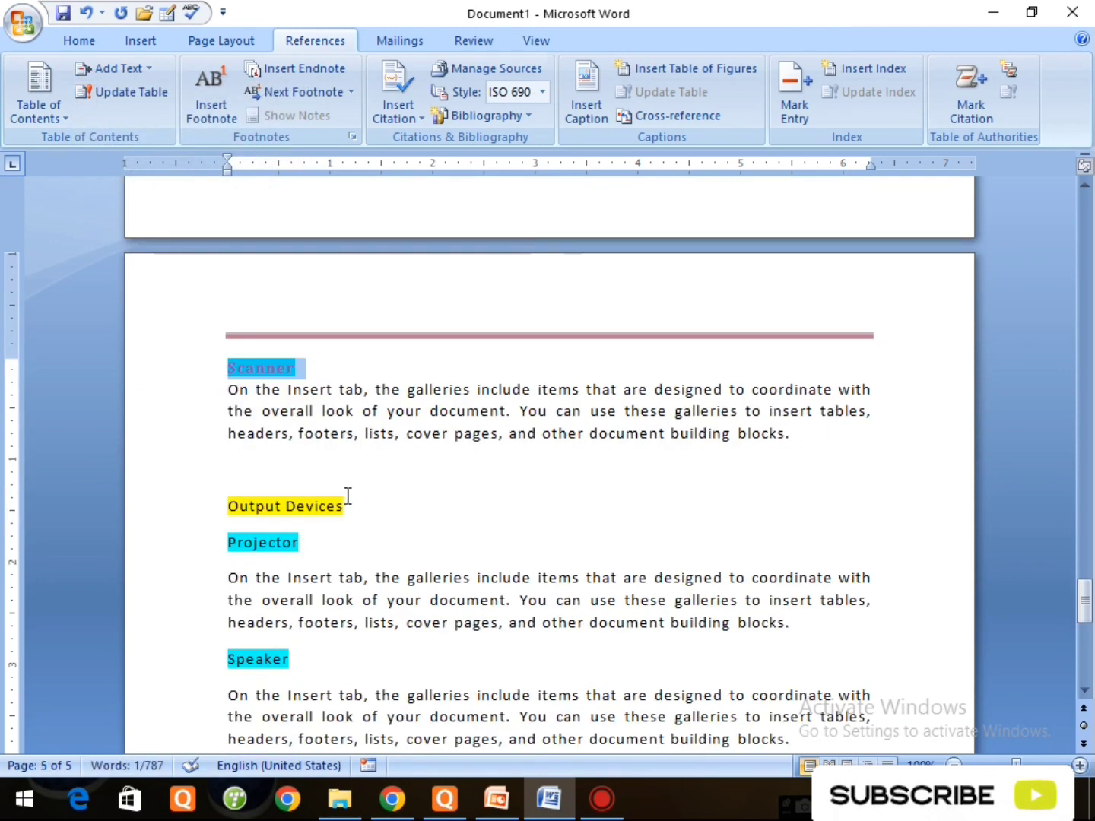
Step: Assign the Output Devices subheading to Level 2 of the table of contents, checking the level of Input Devices for reference
left_click(372, 412)
left_click(205, 510)
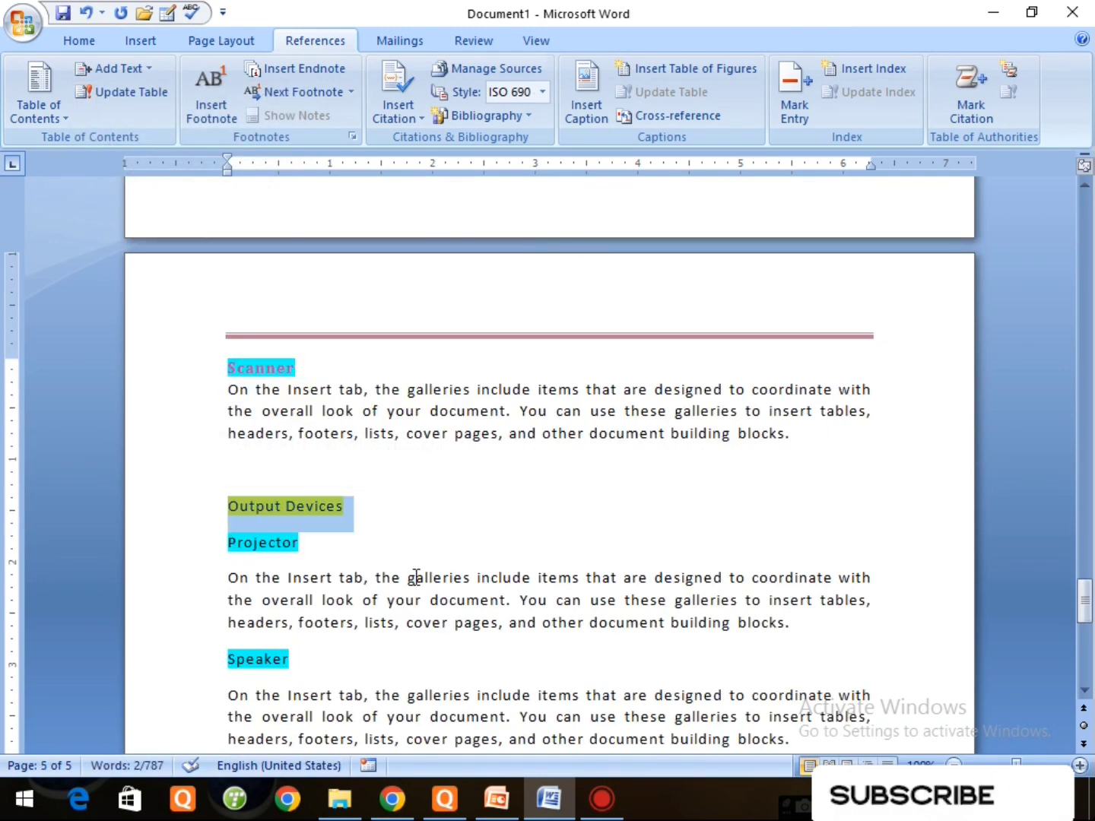
scroll(414, 579, "up", 9)
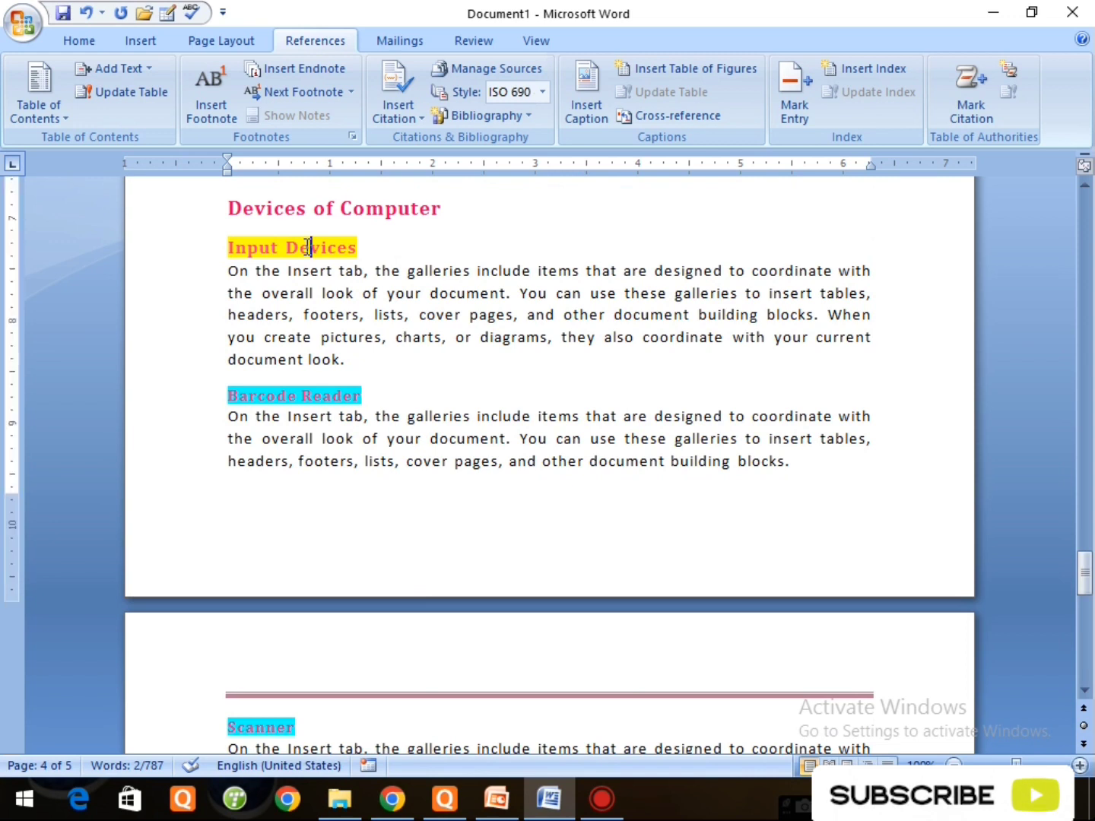
left_click(307, 248)
left_click(146, 73)
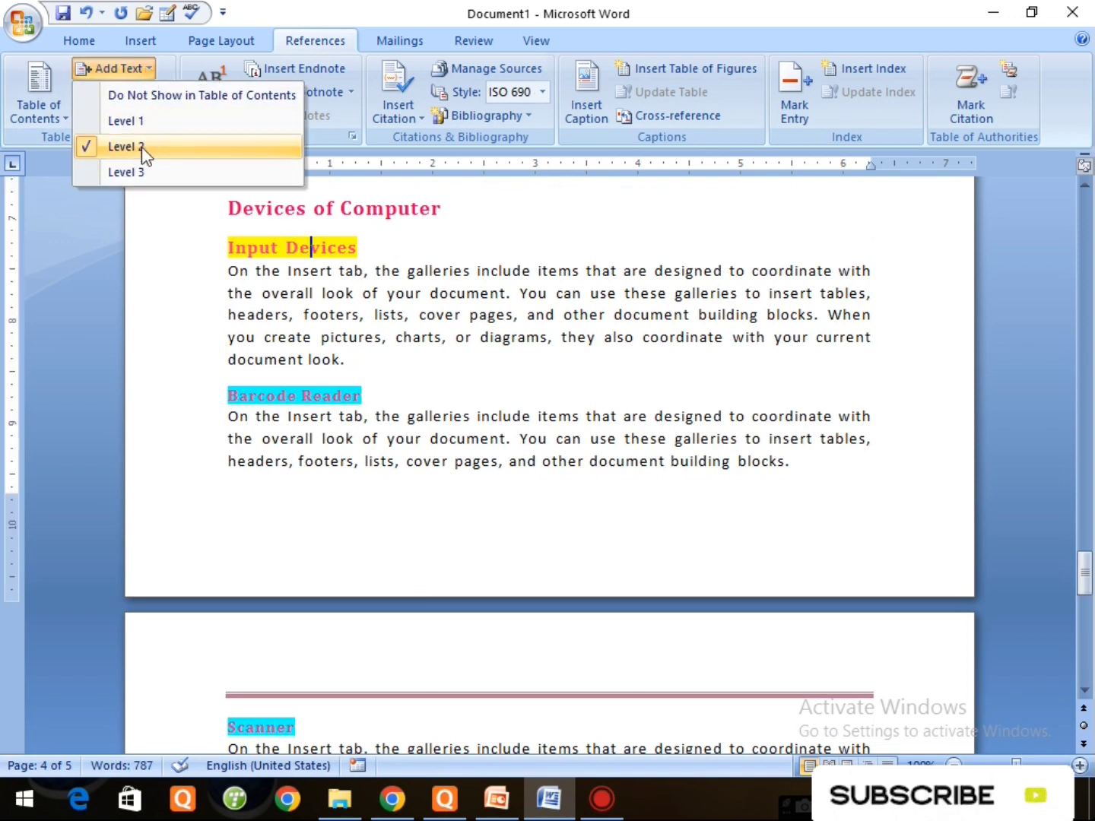
left_click(318, 216)
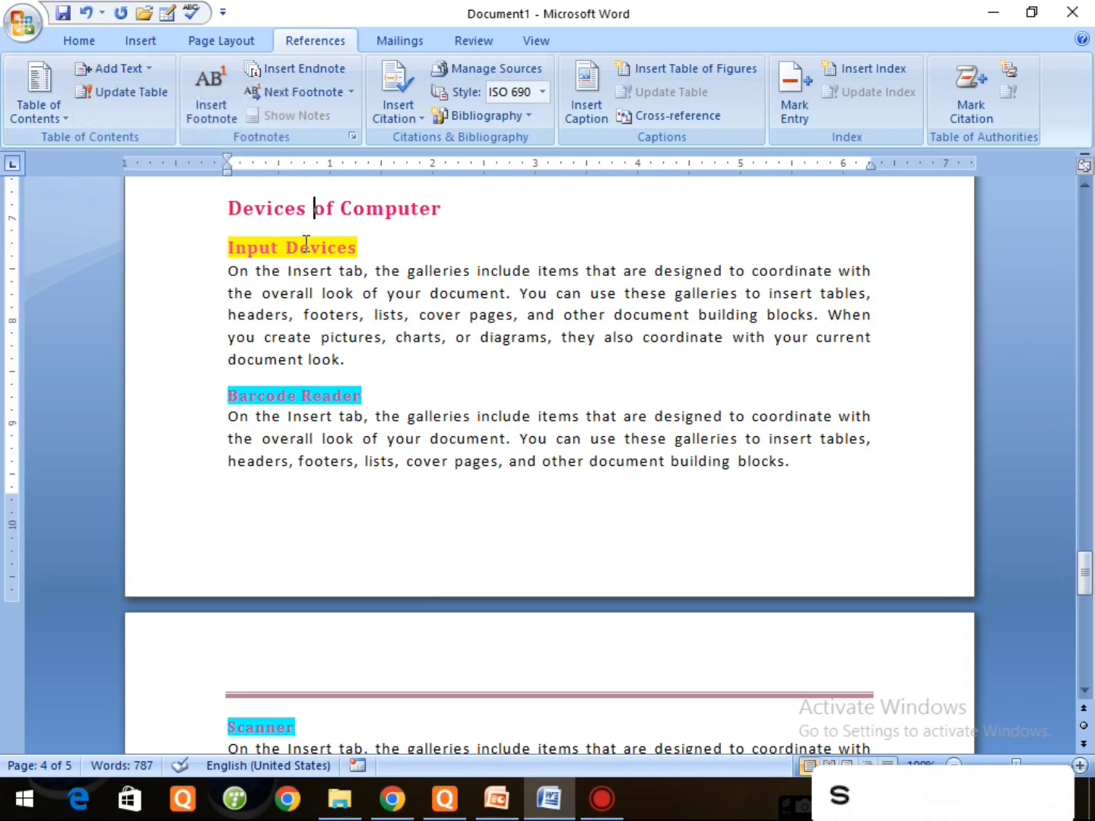
scroll(365, 264, "down", 5)
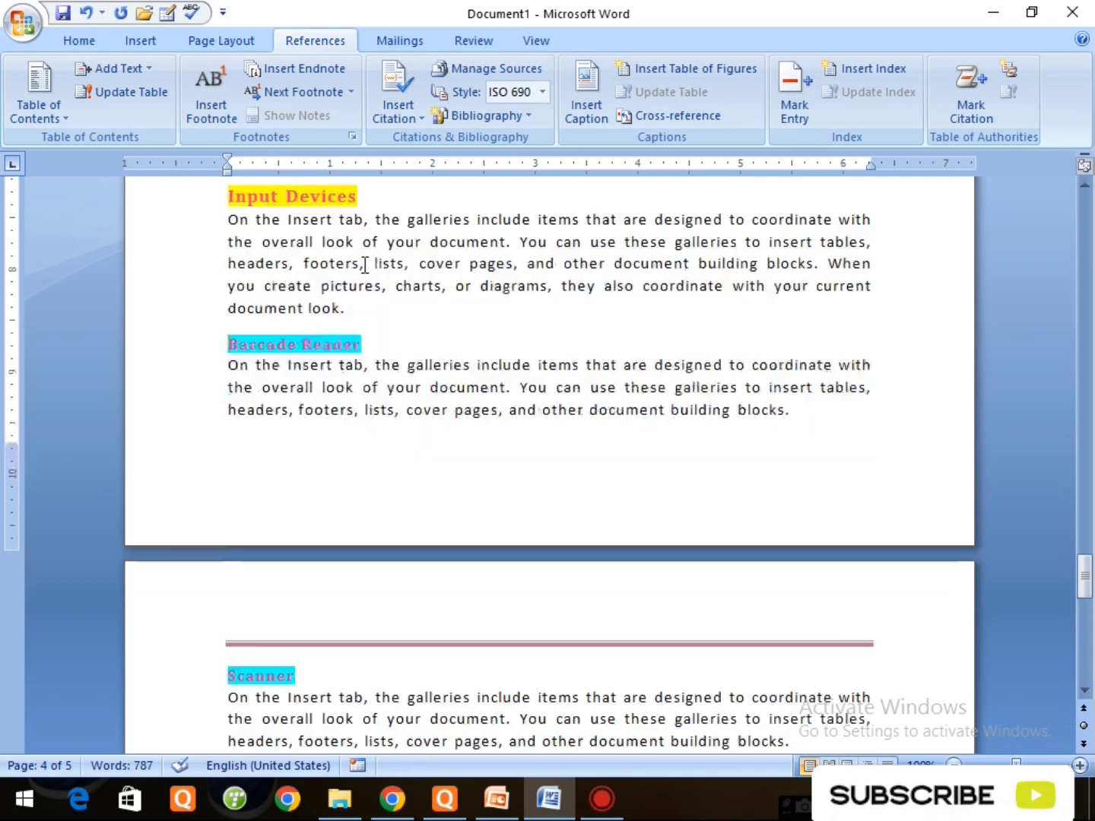
left_click(180, 579)
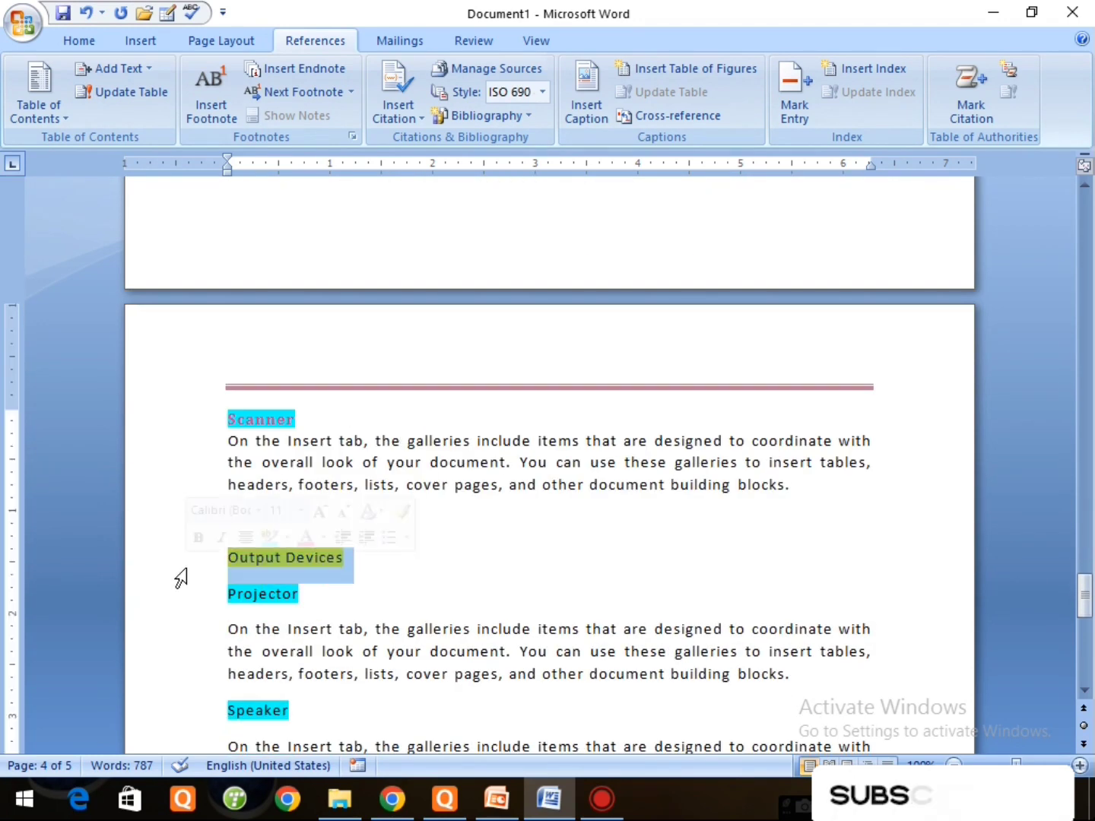
left_click(144, 70)
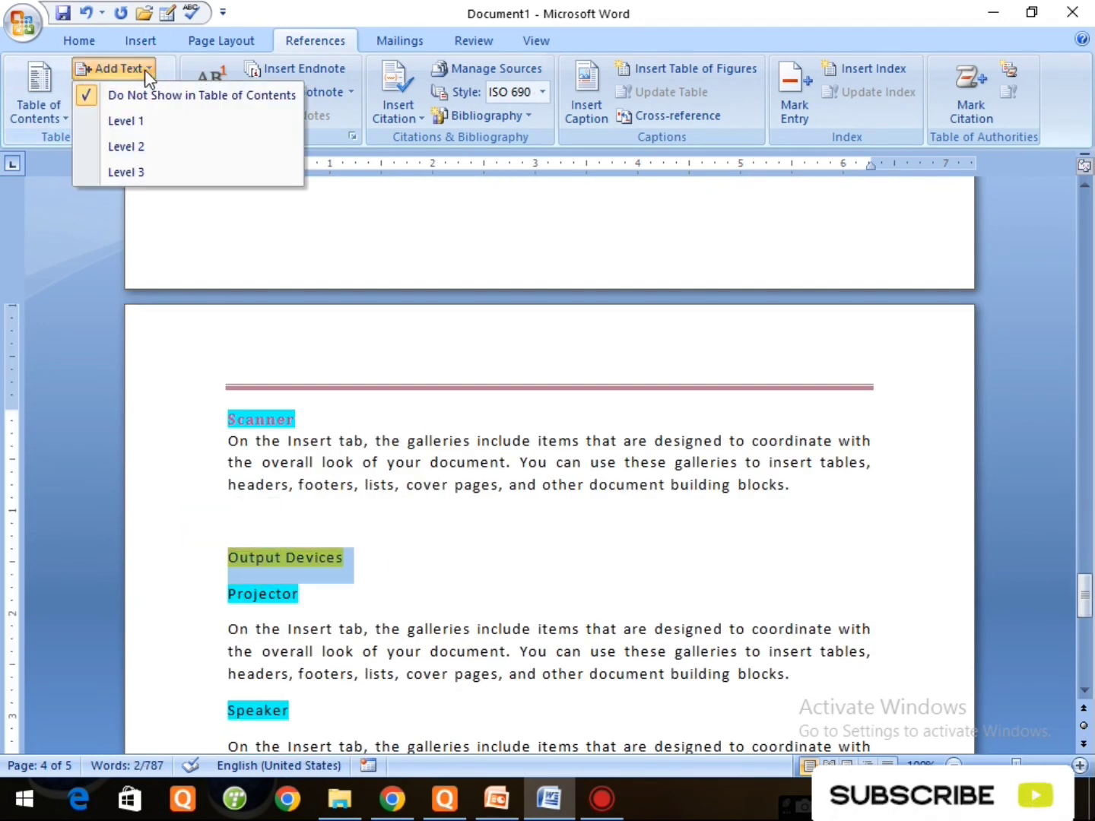
left_click(141, 148)
left_click(359, 585)
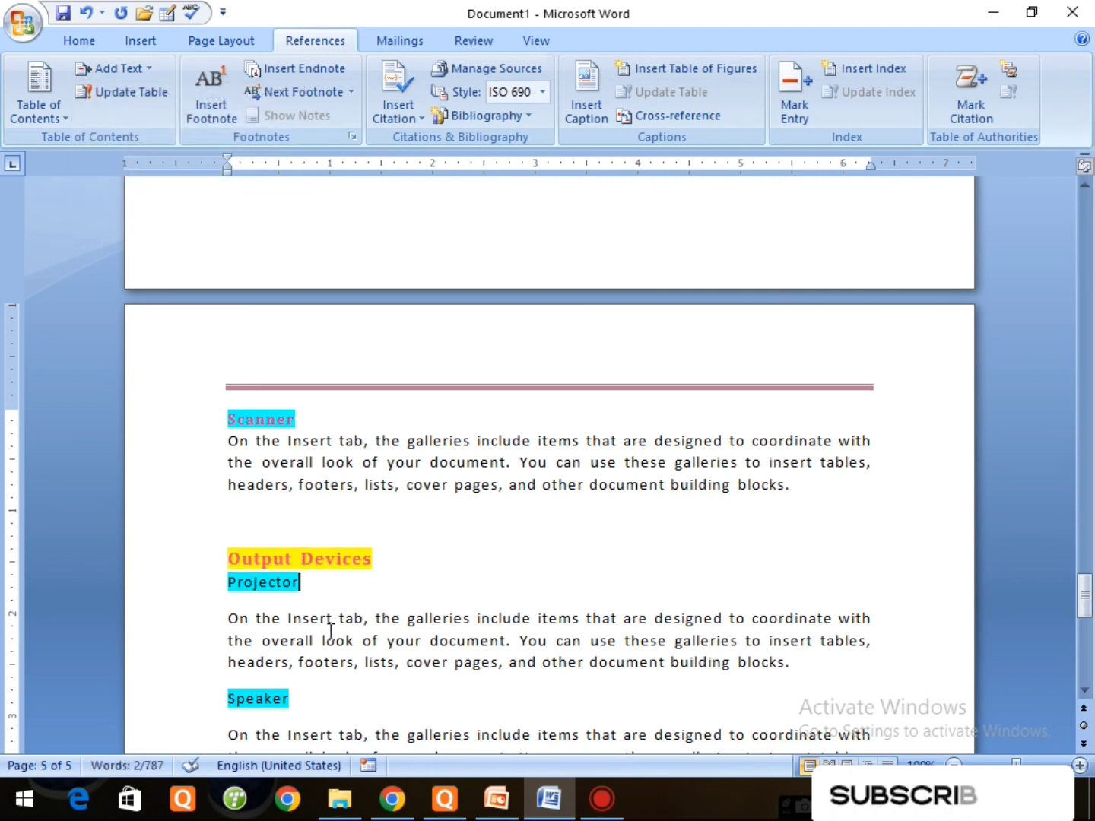
Step: Assign the Projector and Speaker subheadings under Output Devices to Level 3 of the table of contents
left_click(205, 593)
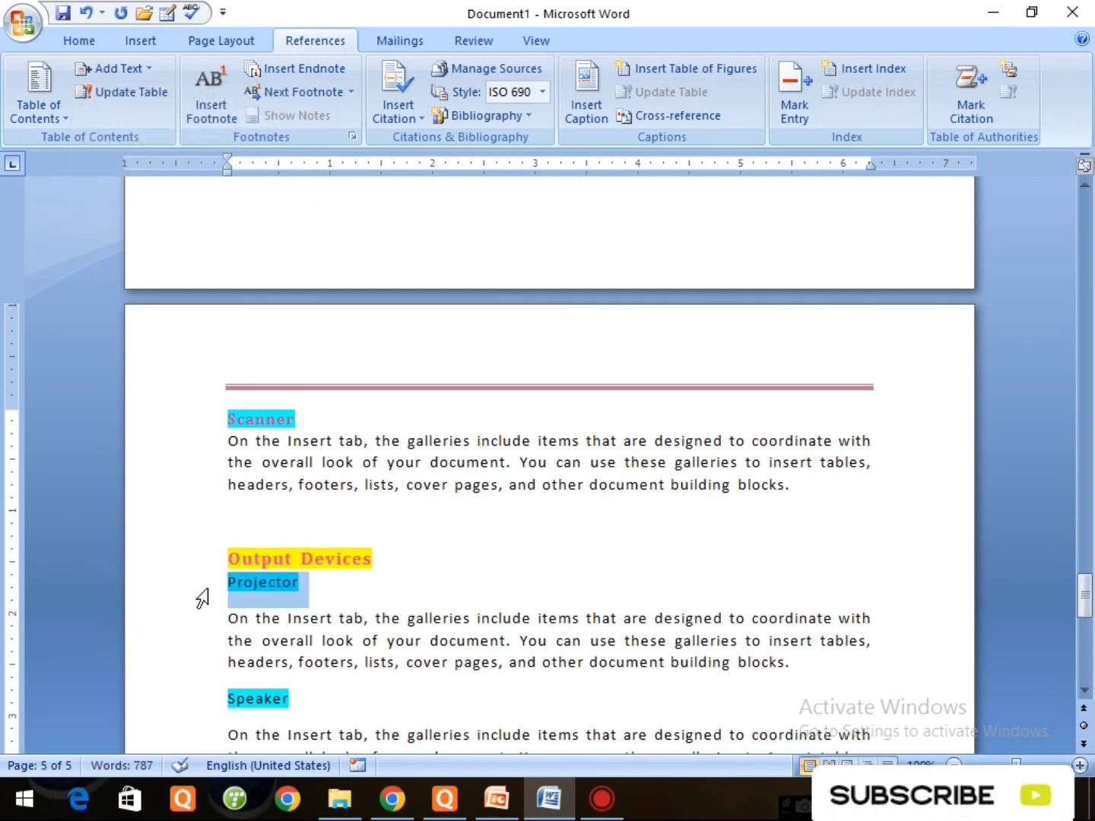
left_click(129, 68)
left_click(144, 174)
scroll(232, 548, "down", 3)
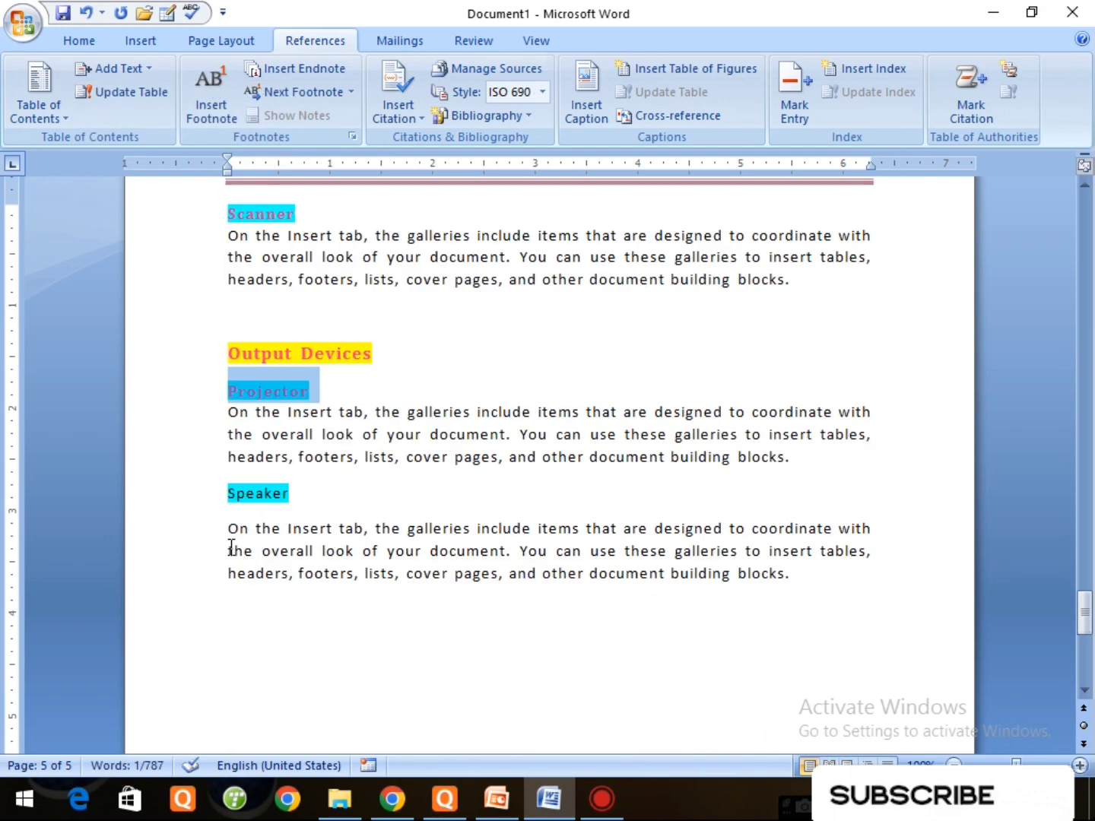
left_click(195, 506)
left_click(126, 68)
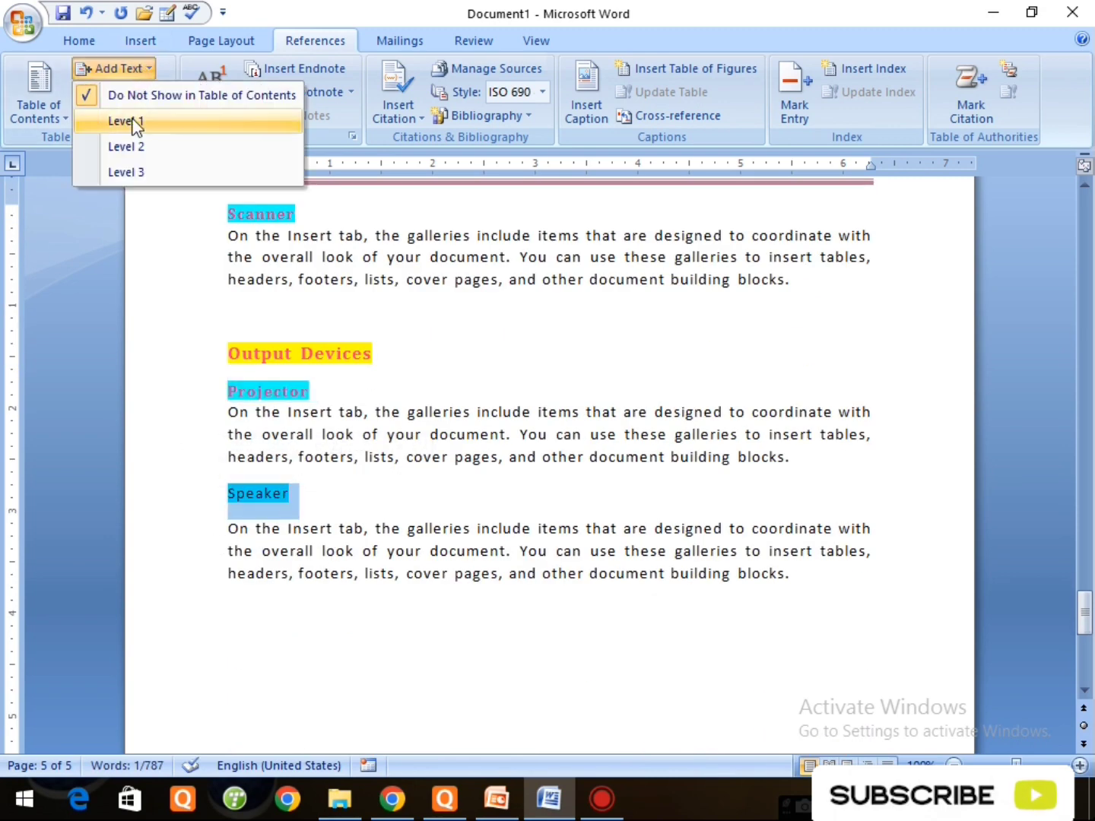
left_click(131, 175)
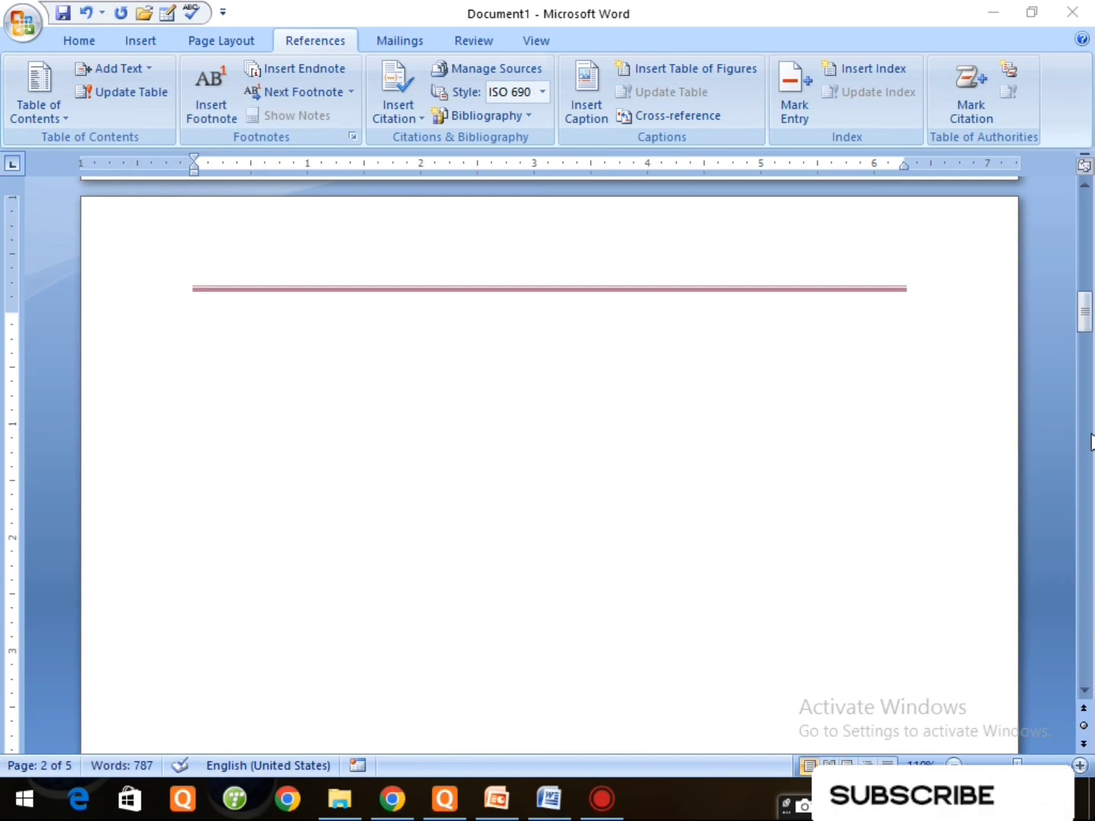
Step: Check the table of contents level of the main headings What is Computer? and Parts of Computer
left_click_drag(1086, 318, 1086, 402)
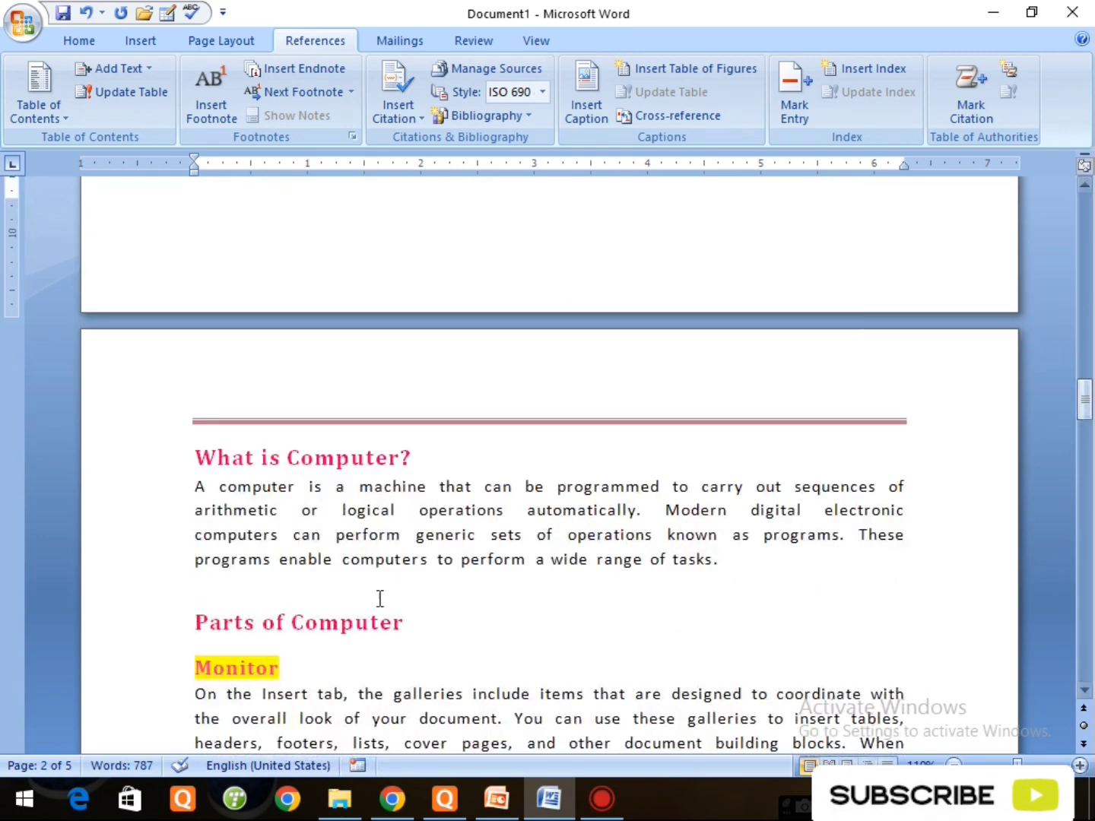
left_click(288, 457)
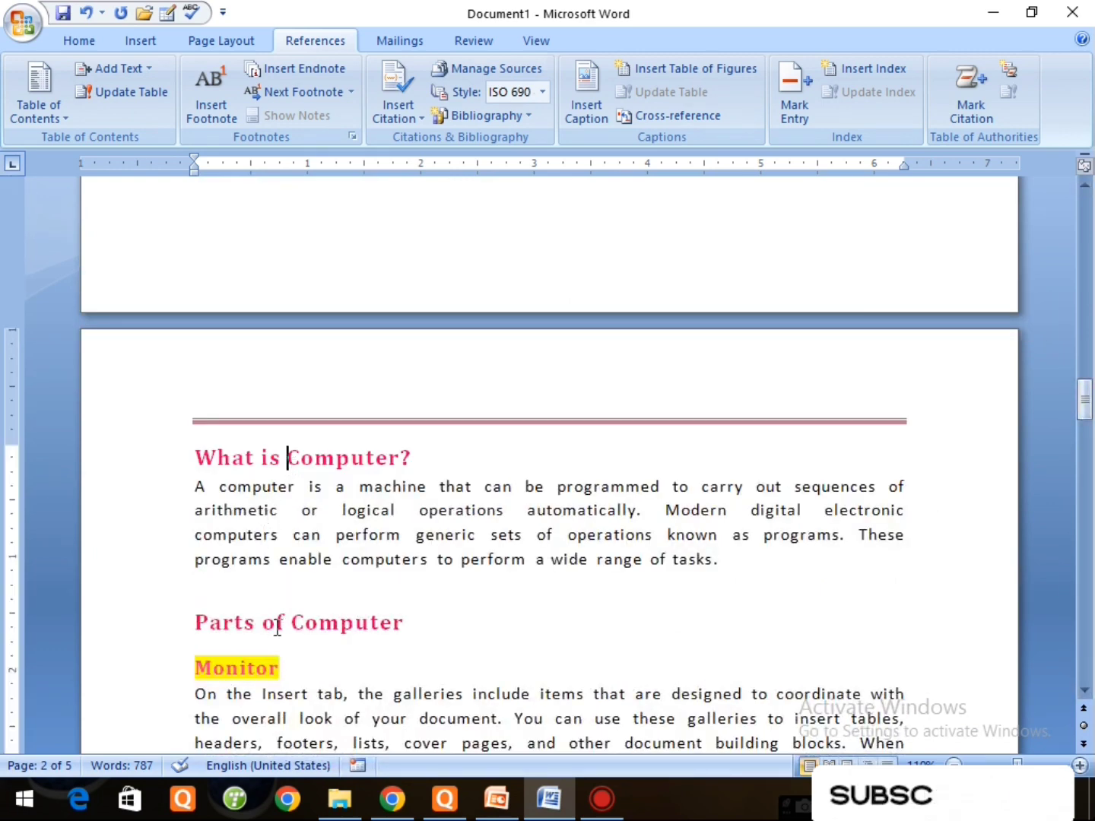
left_click(149, 67)
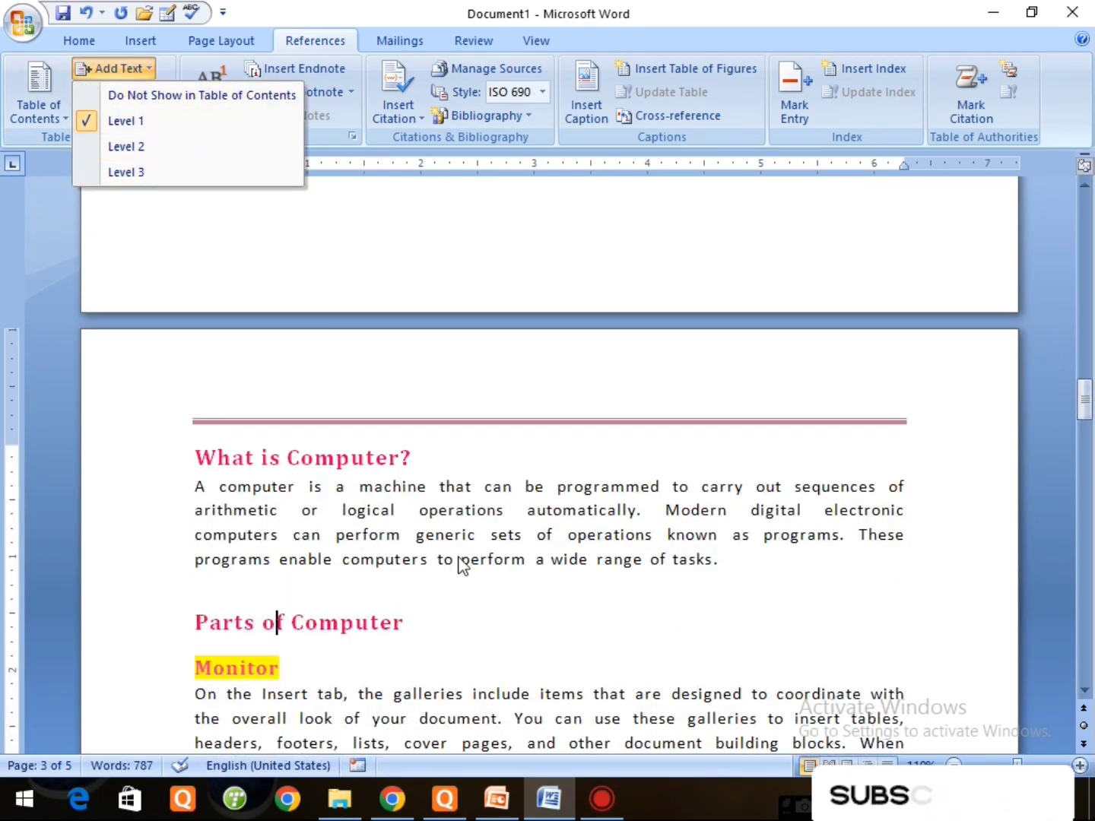
Step: Insert an Automatic Table 2 table of contents on the blank second page, above the report text
left_click_drag(1087, 409, 1086, 323)
left_click(203, 354)
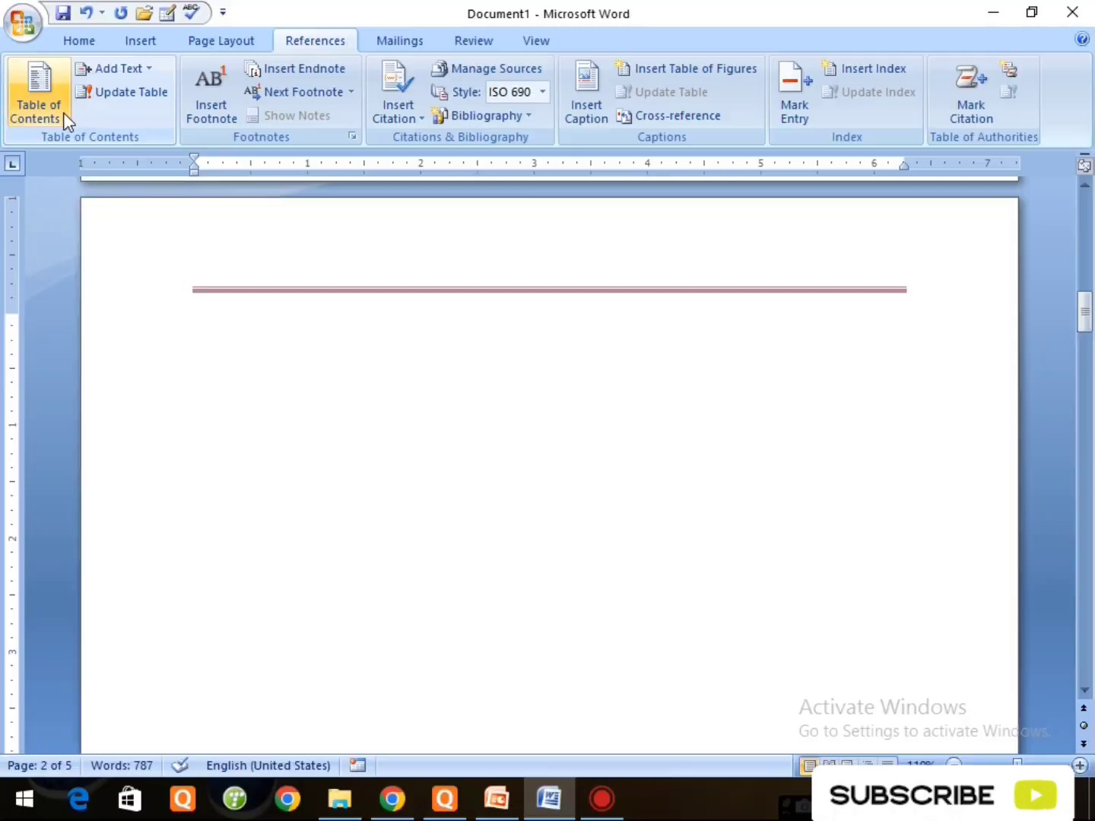
left_click(38, 96)
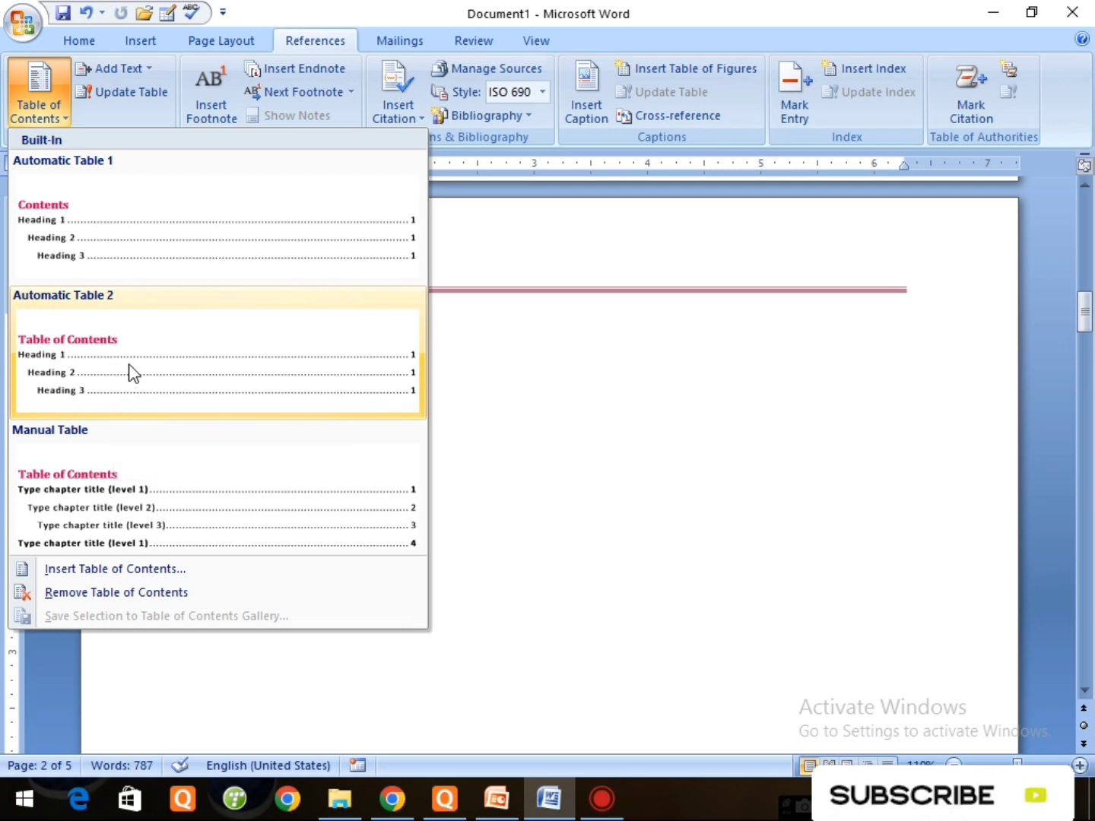
left_click(132, 372)
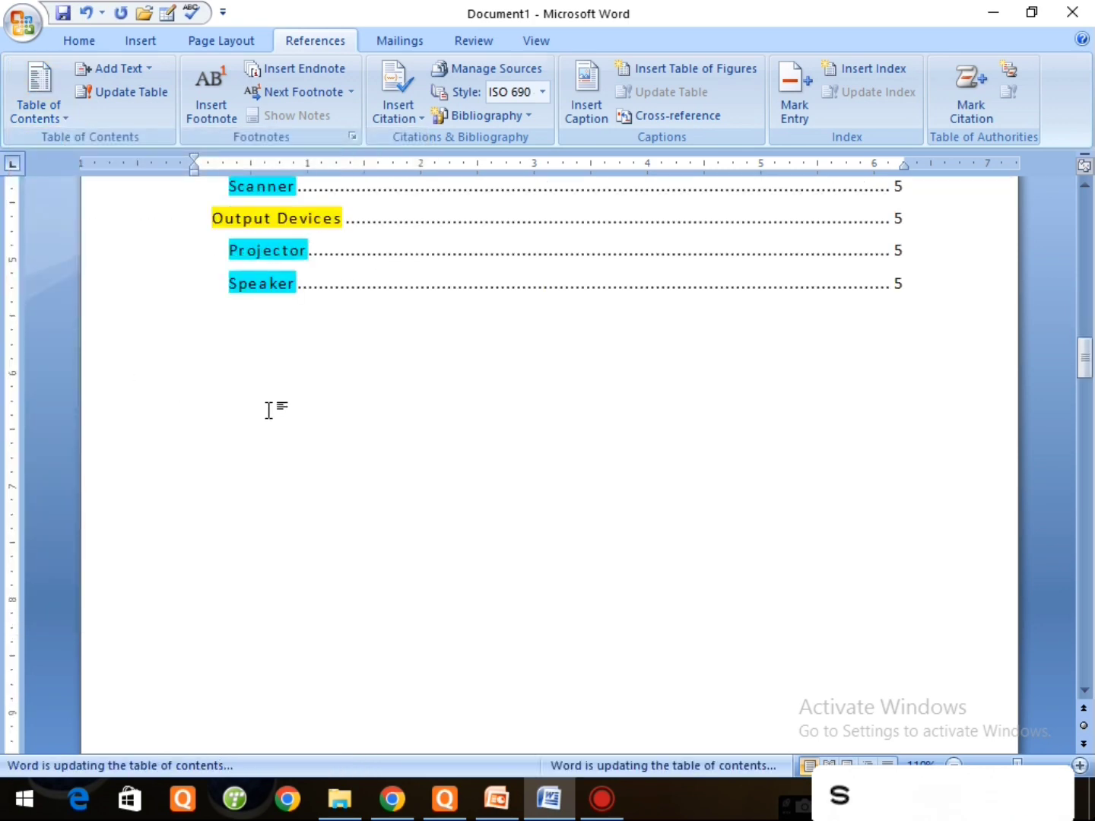
scroll(269, 411, "up", 5)
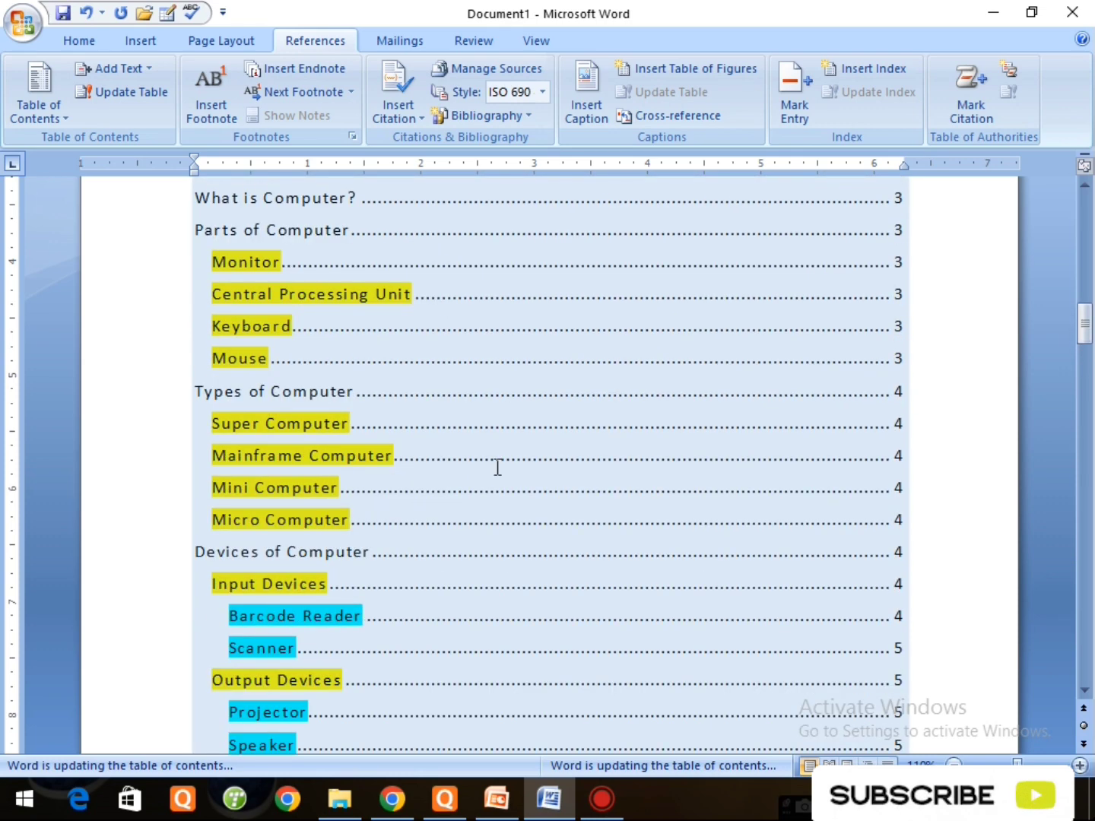
scroll(504, 434, "up", 2)
left_click(395, 449)
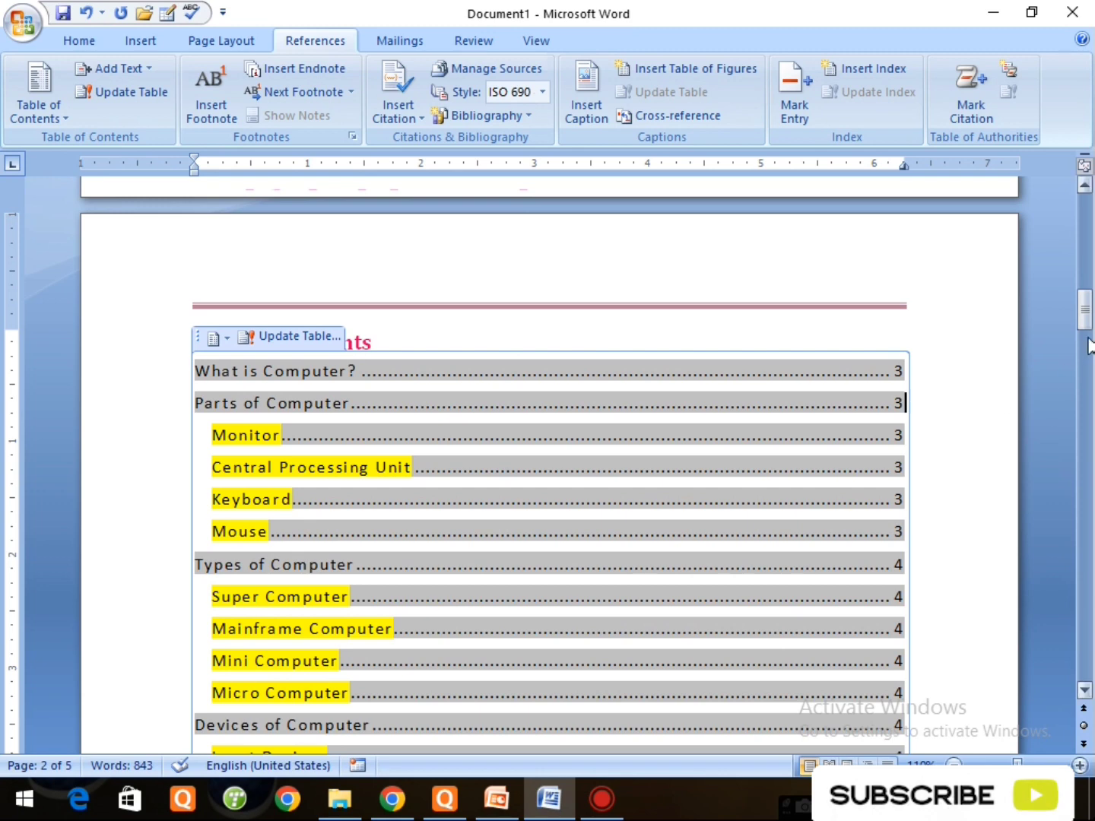
Step: Follow the Barcode Reader entry in the table of contents to its heading in the report
left_click_drag(1088, 312, 1087, 318)
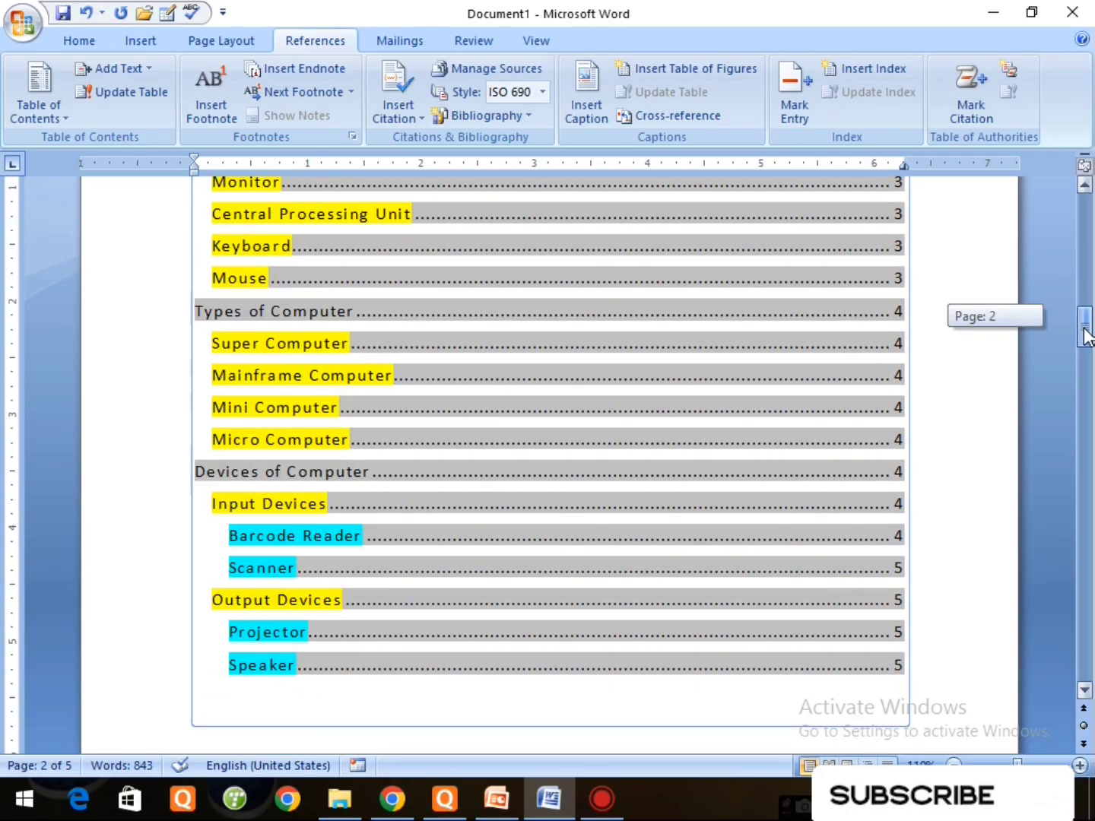
left_click_drag(1085, 311, 1087, 340)
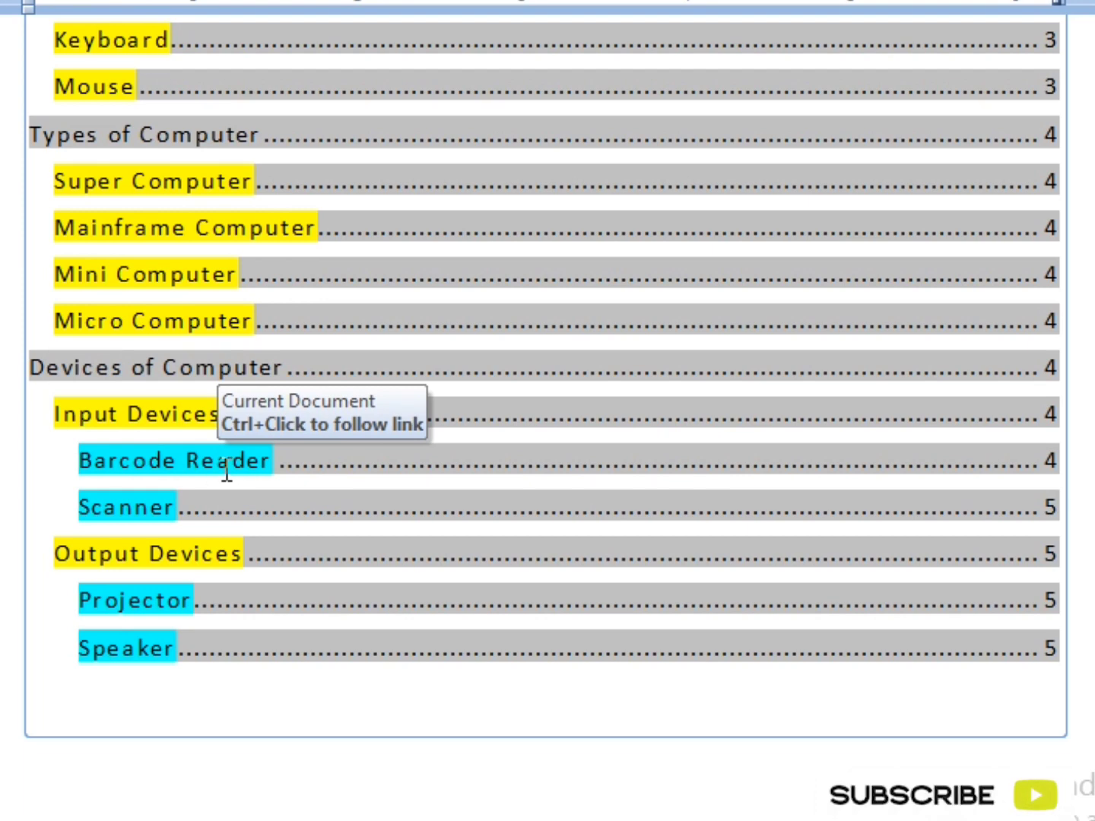
left_click(209, 476, "ctrl")
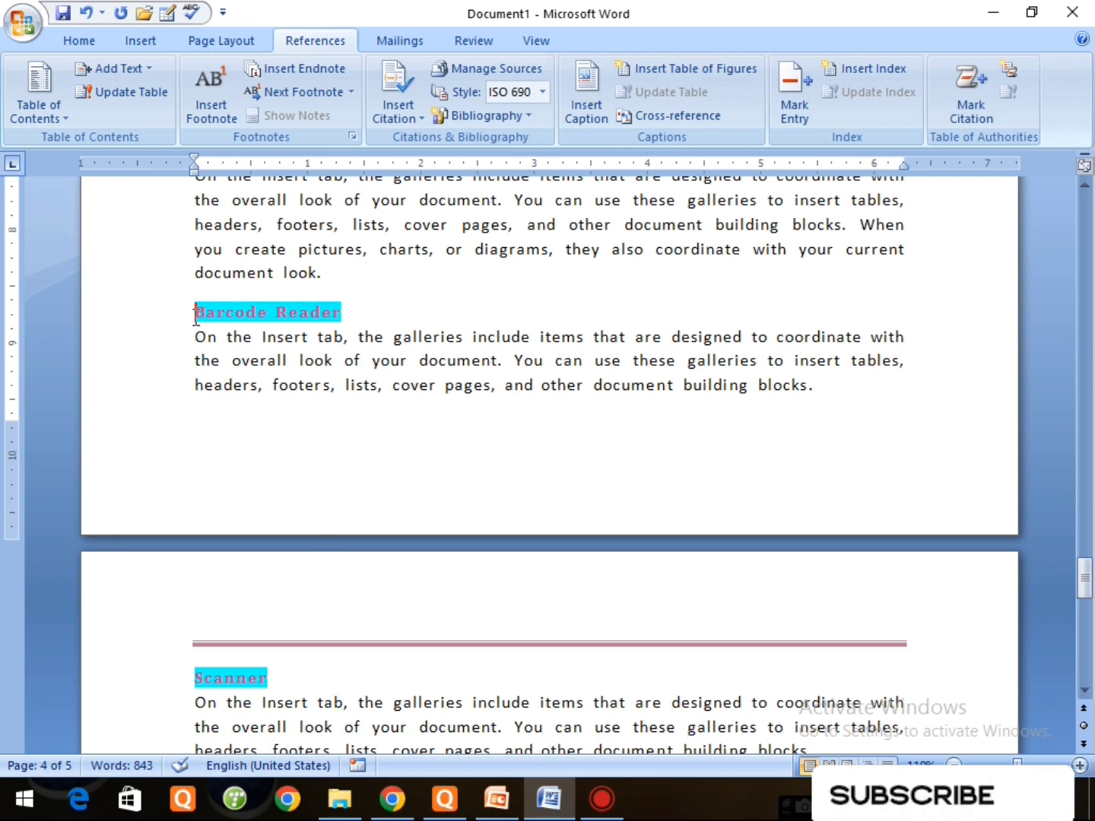
left_click_drag(194, 312, 343, 313)
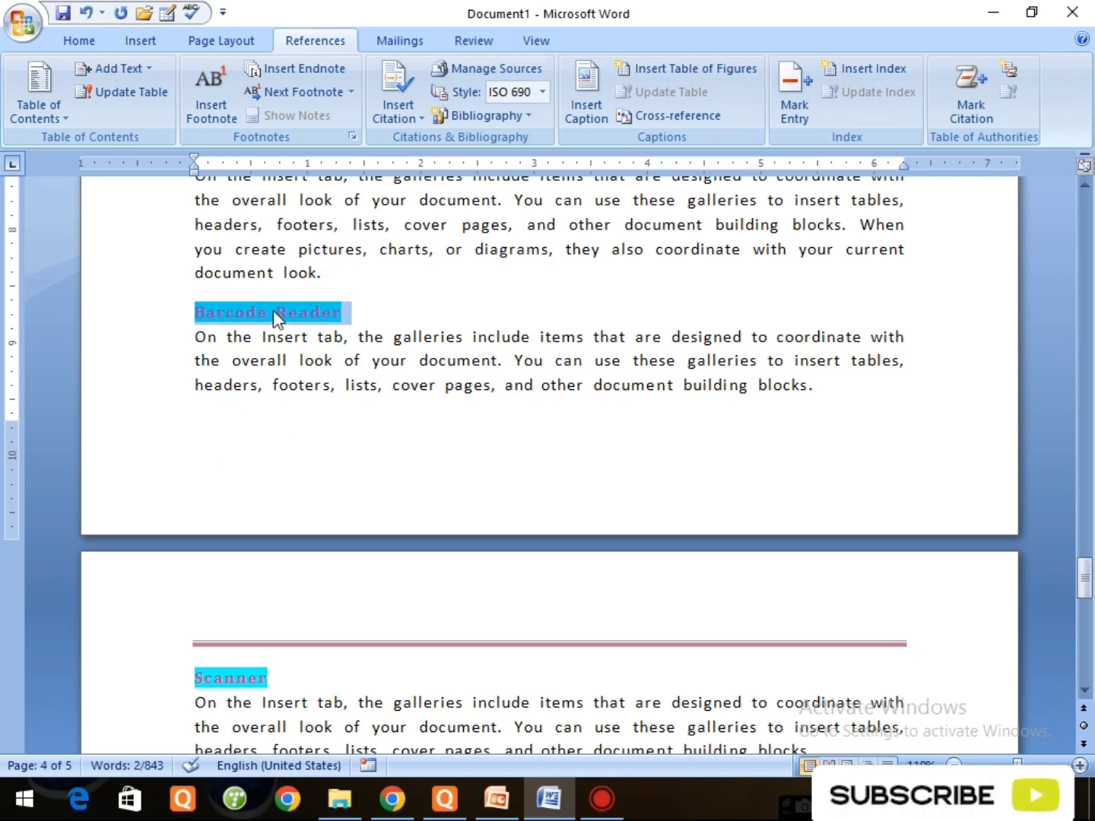
left_click(283, 350)
Step: Return to the table of contents and follow the Mini Computer entry to its heading
left_click_drag(1085, 580, 1071, 305)
left_click(927, 435)
scroll(442, 595, "down", 5)
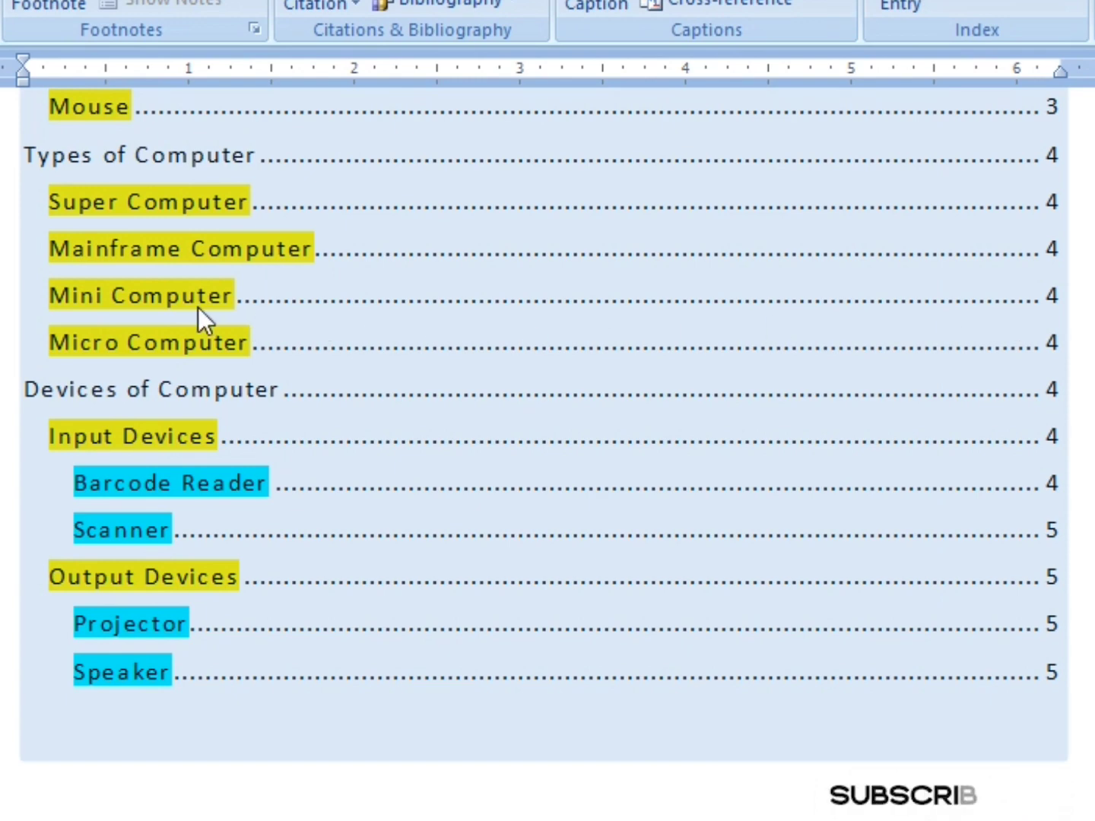
left_click(202, 299, "ctrl")
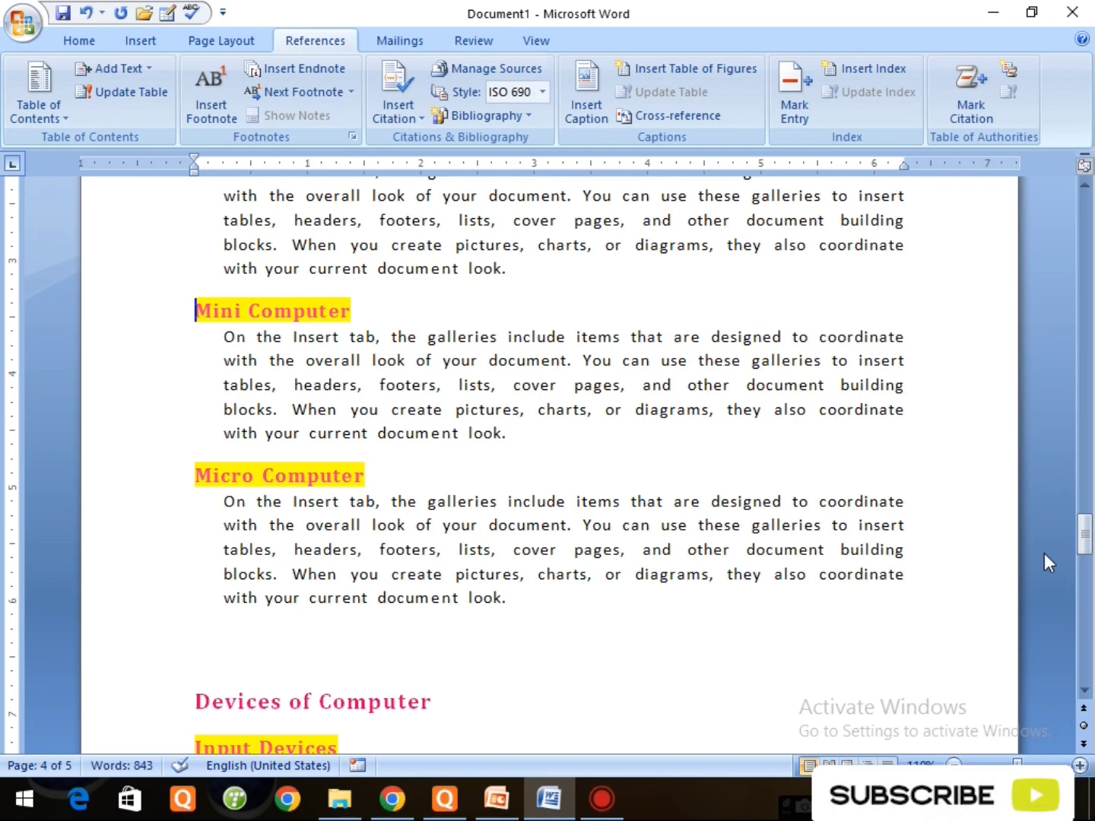
Step: Go back to the table of contents on page 2 and look over its entries and page numbers
mouse_move(1085, 537)
left_mouse_down()
mouse_move(1083, 305)
mouse_move(1078, 318)
left_mouse_up()
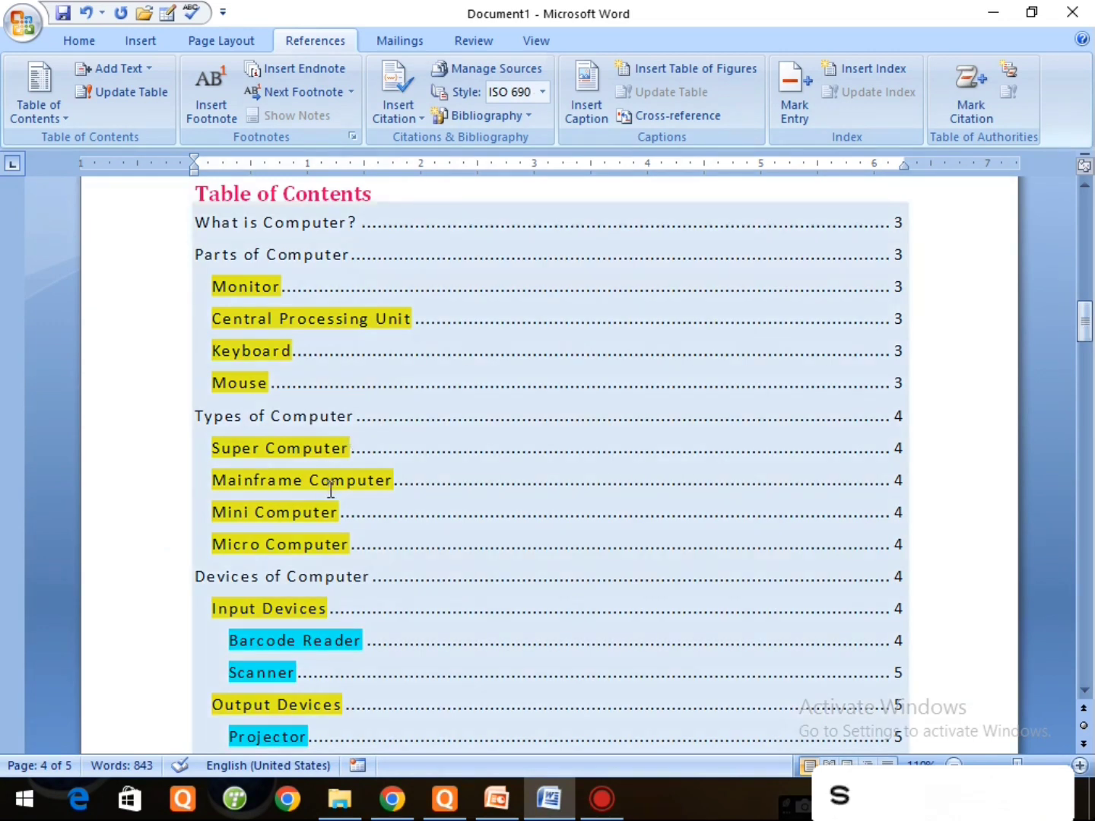
scroll(388, 495, "up", 3)
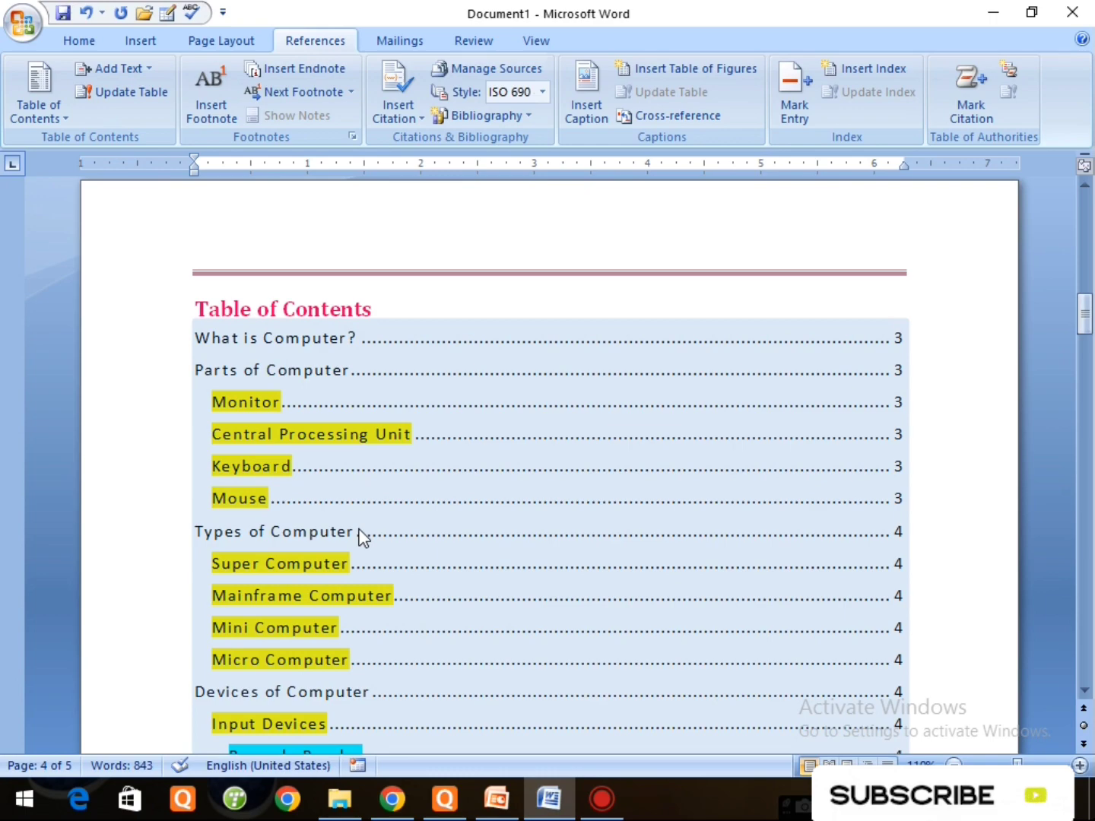
scroll(359, 537, "down", 2)
scroll(359, 537, "up", 1)
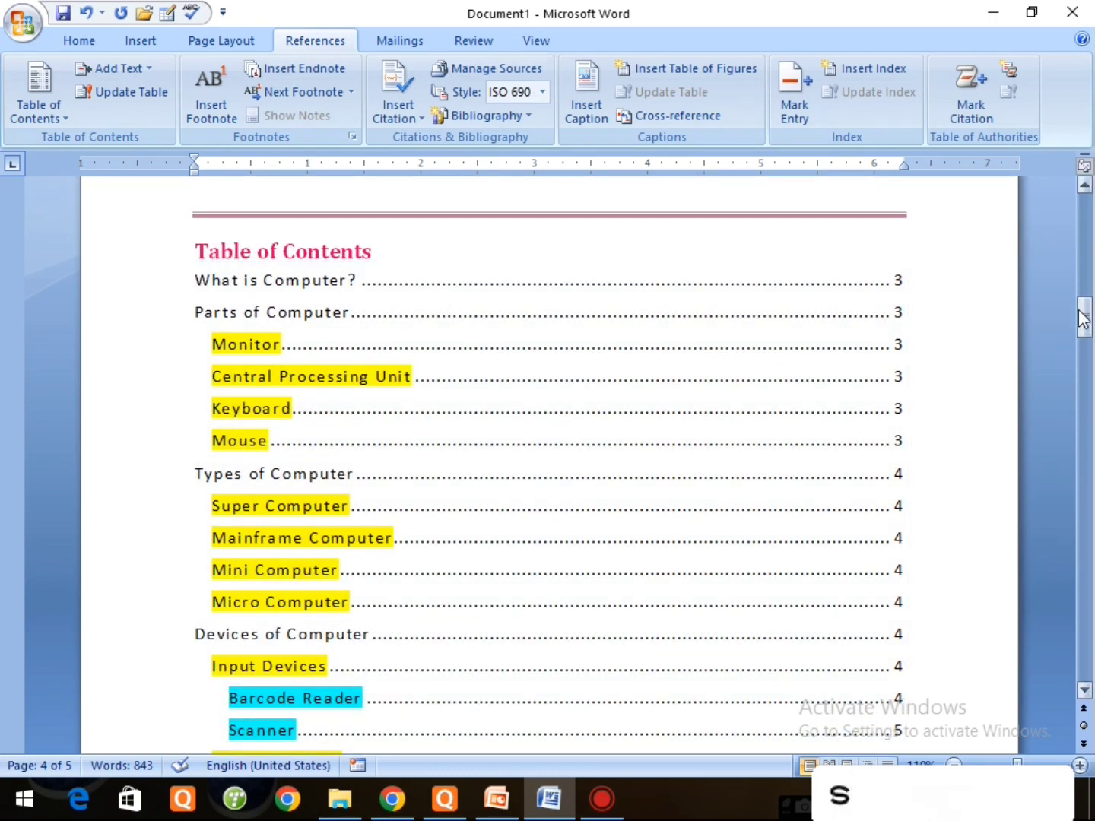
mouse_move(1084, 315)
left_mouse_down()
mouse_move(1086, 445)
mouse_move(1079, 320)
left_mouse_up()
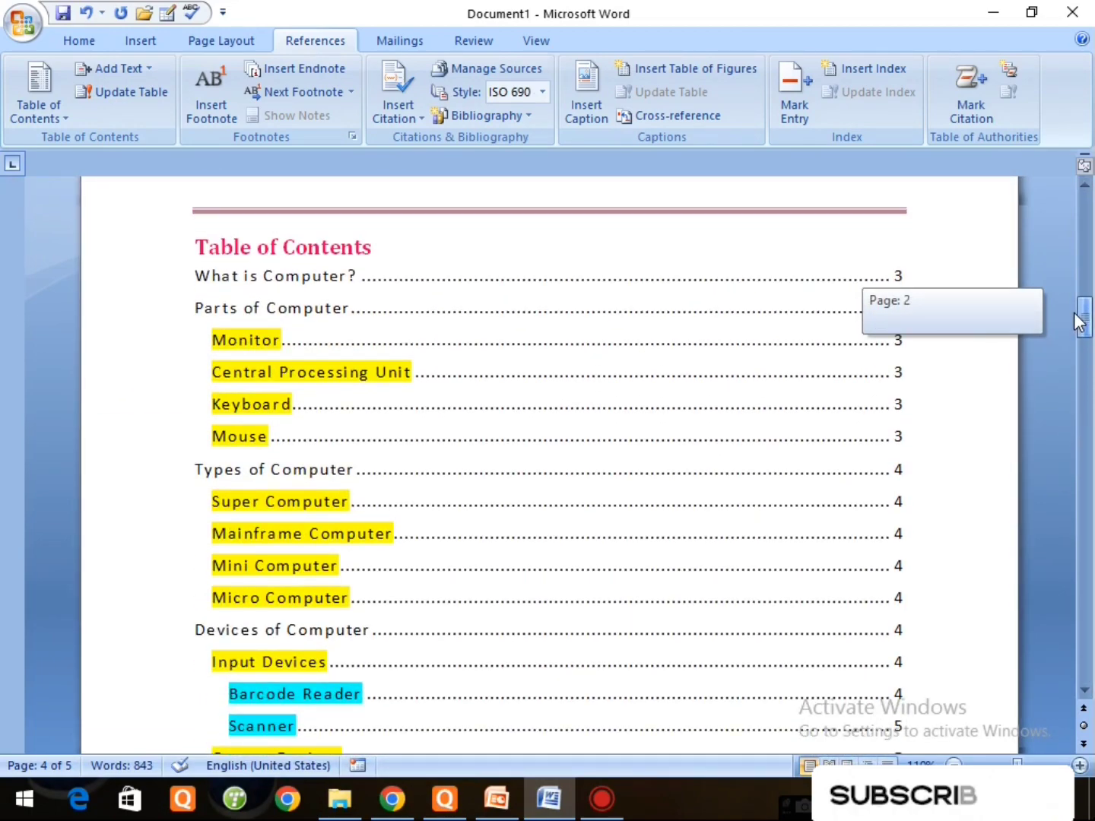
left_click(344, 326)
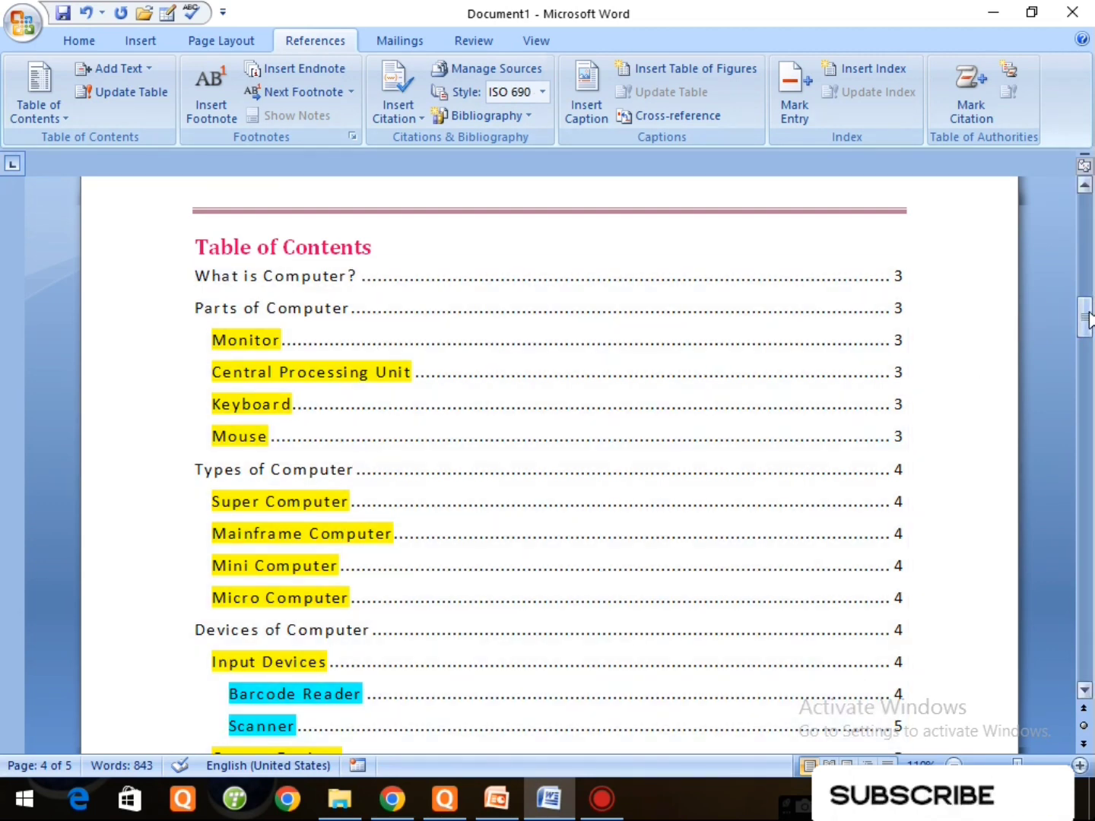
Step: Add an empty line after the What is Computer? paragraph, above the Parts of Computer heading
left_click_drag(1086, 316, 1089, 415)
left_click(353, 588)
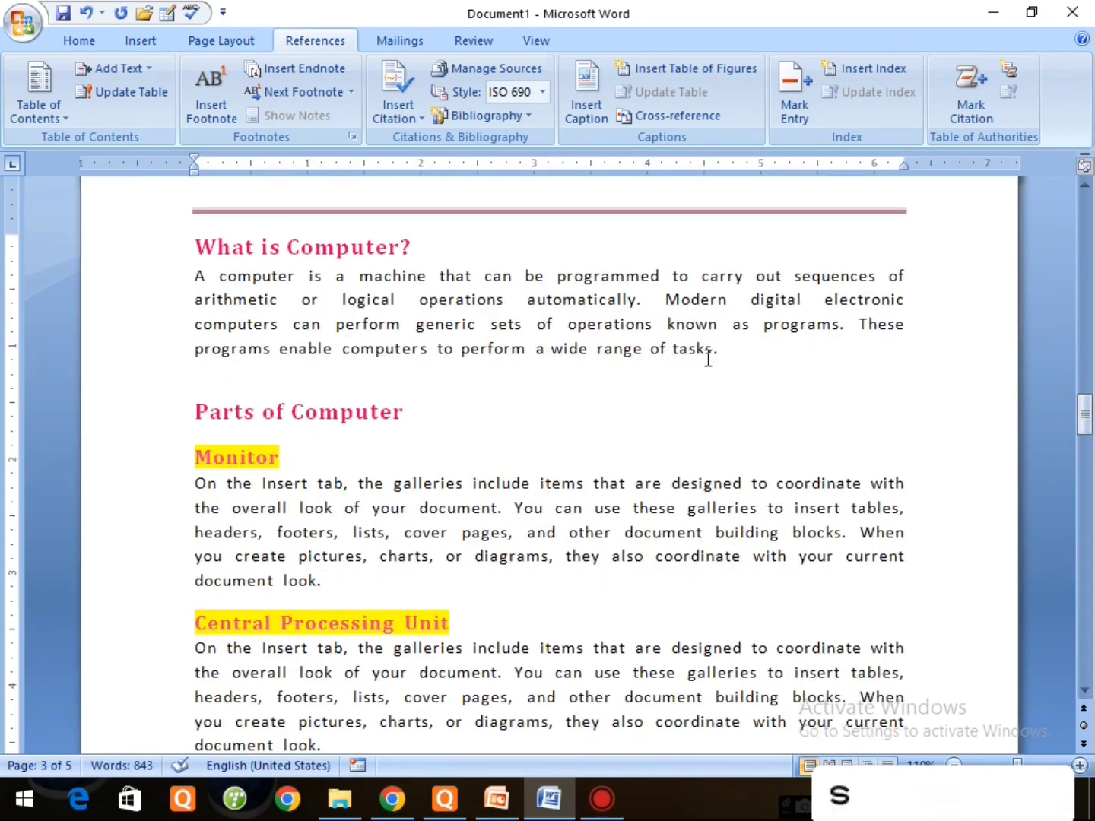
left_click(737, 350)
key("Return")
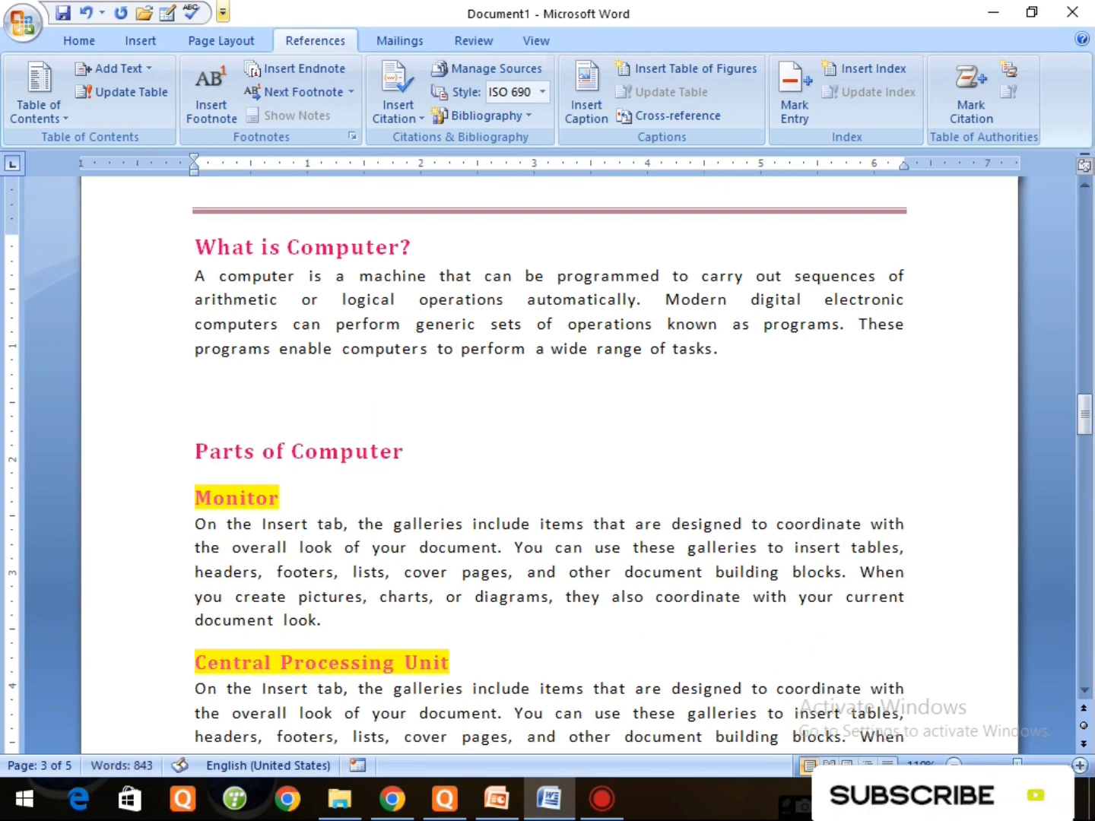
Step: Insert the picture computers-and-laptops-png-transparent-png-kindpng.png from the Images folder on the empty line above the Parts of Computer heading
left_click(127, 38)
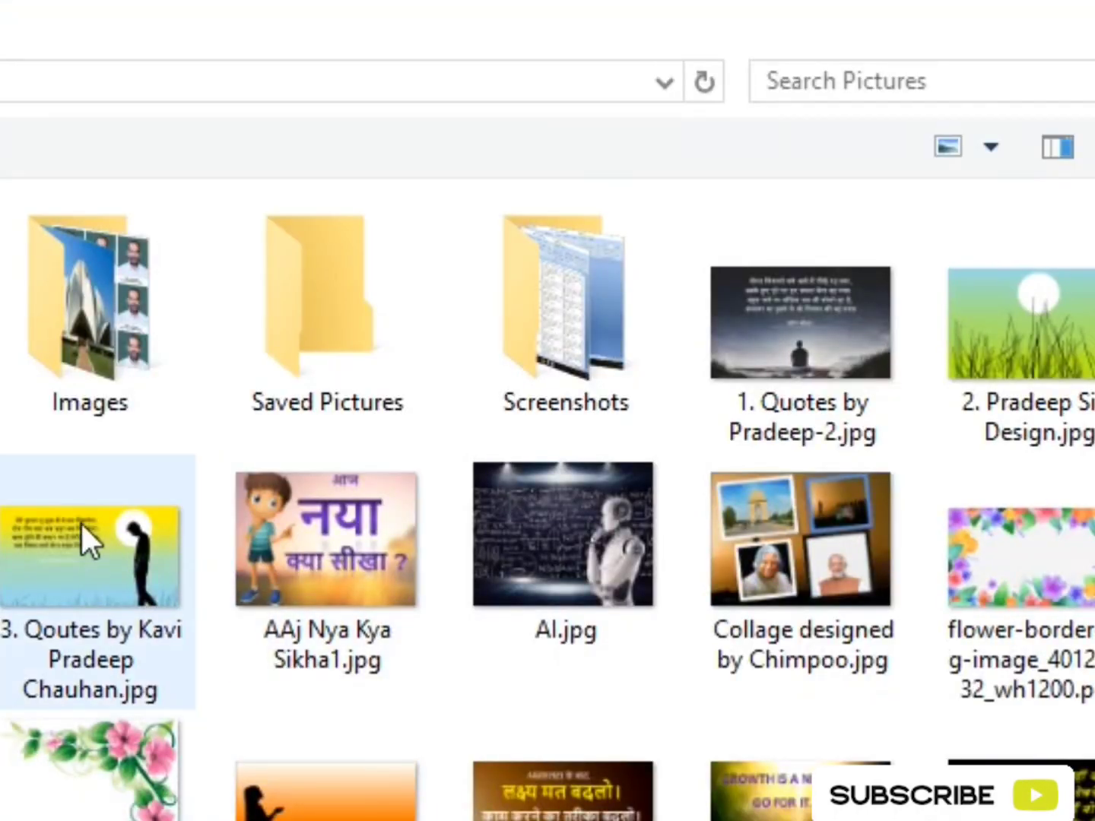
left_click(135, 340)
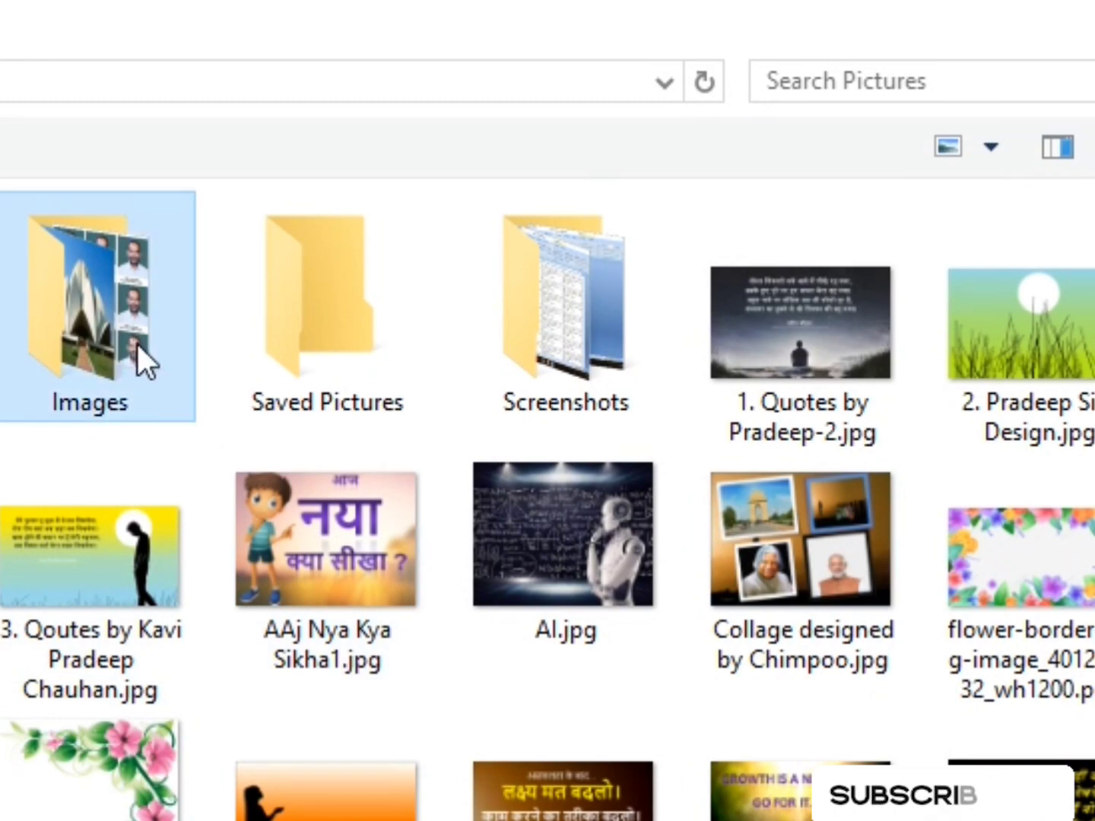
double_click(138, 345)
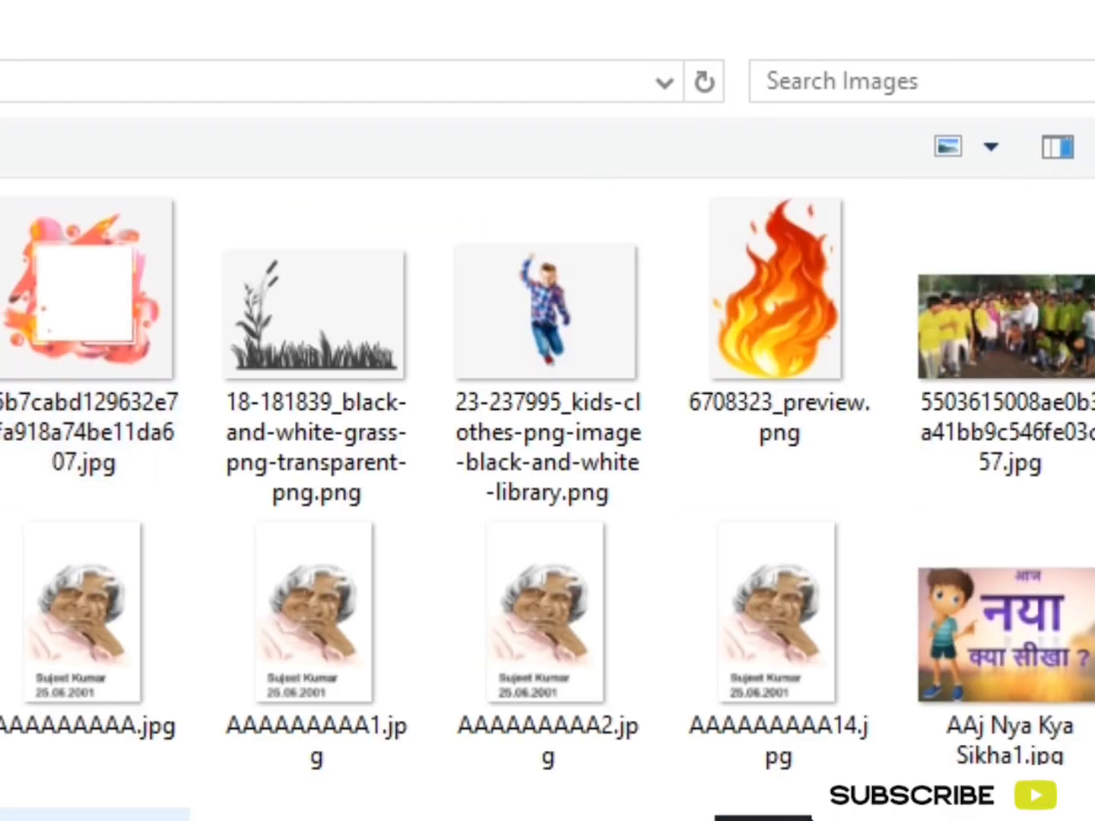
left_click(92, 819)
key("c")
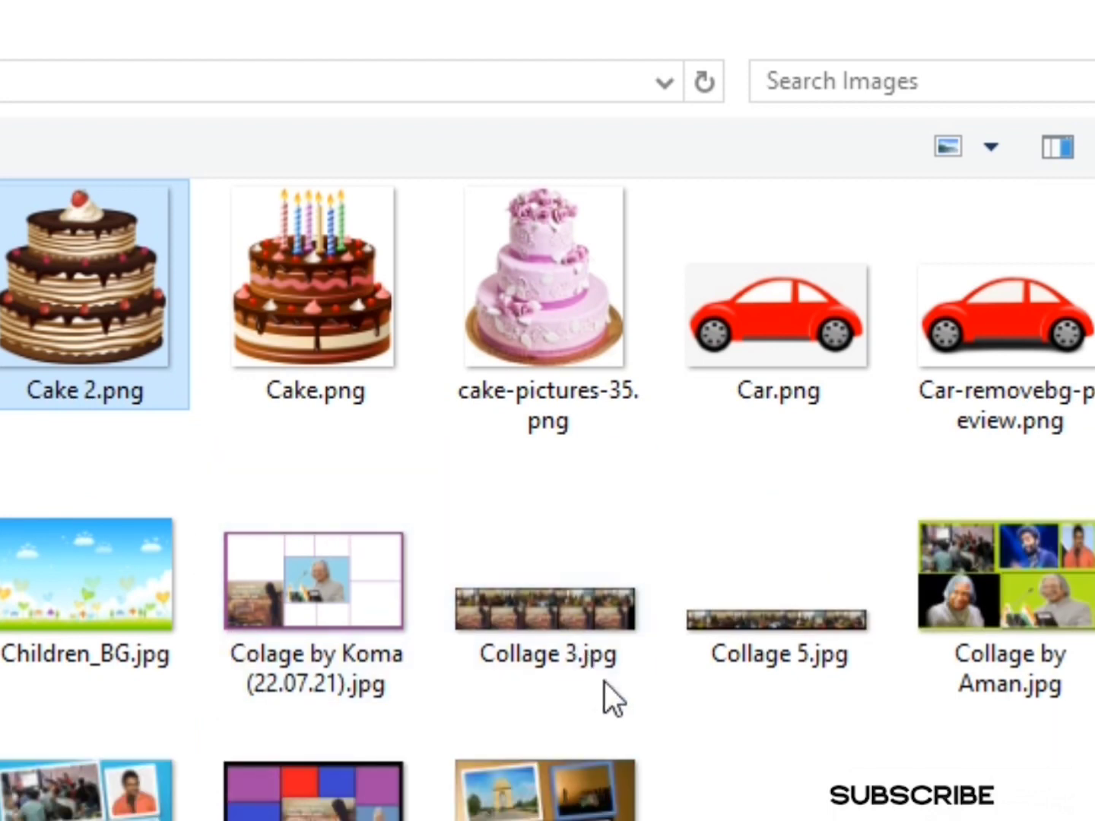
scroll(548, 494, "down", 10)
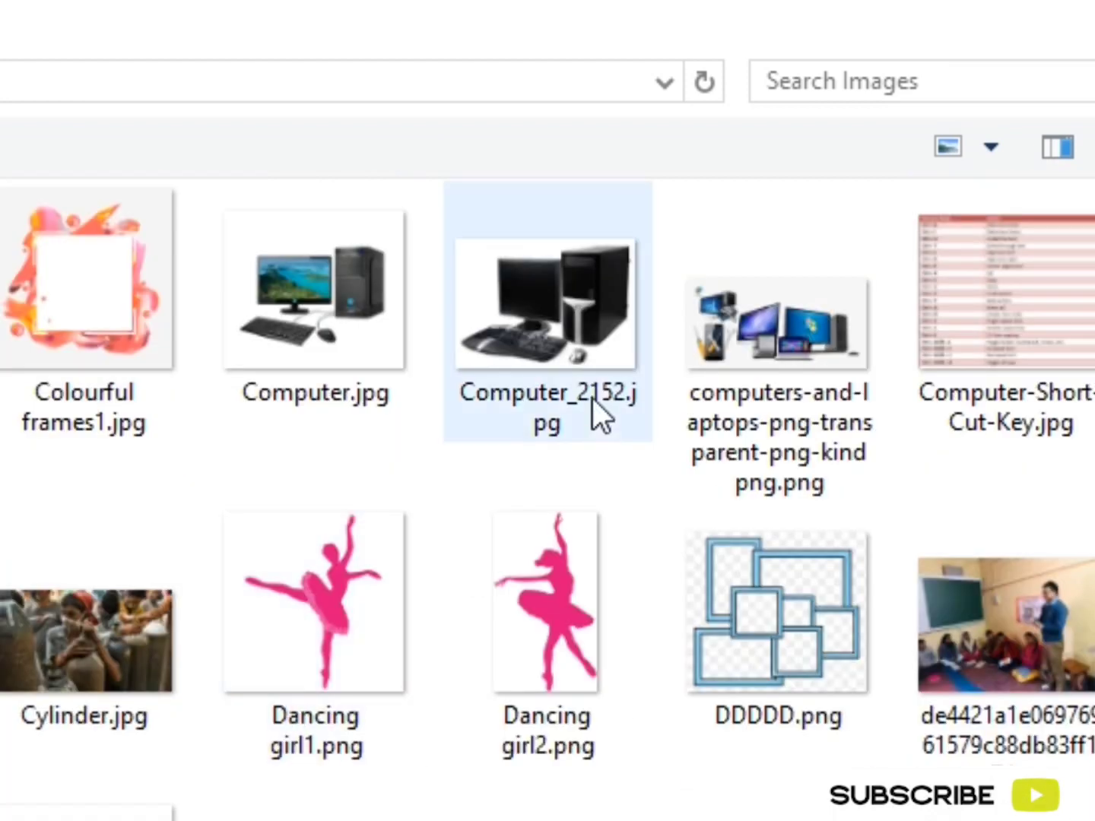
left_click(735, 342)
left_click(882, 734)
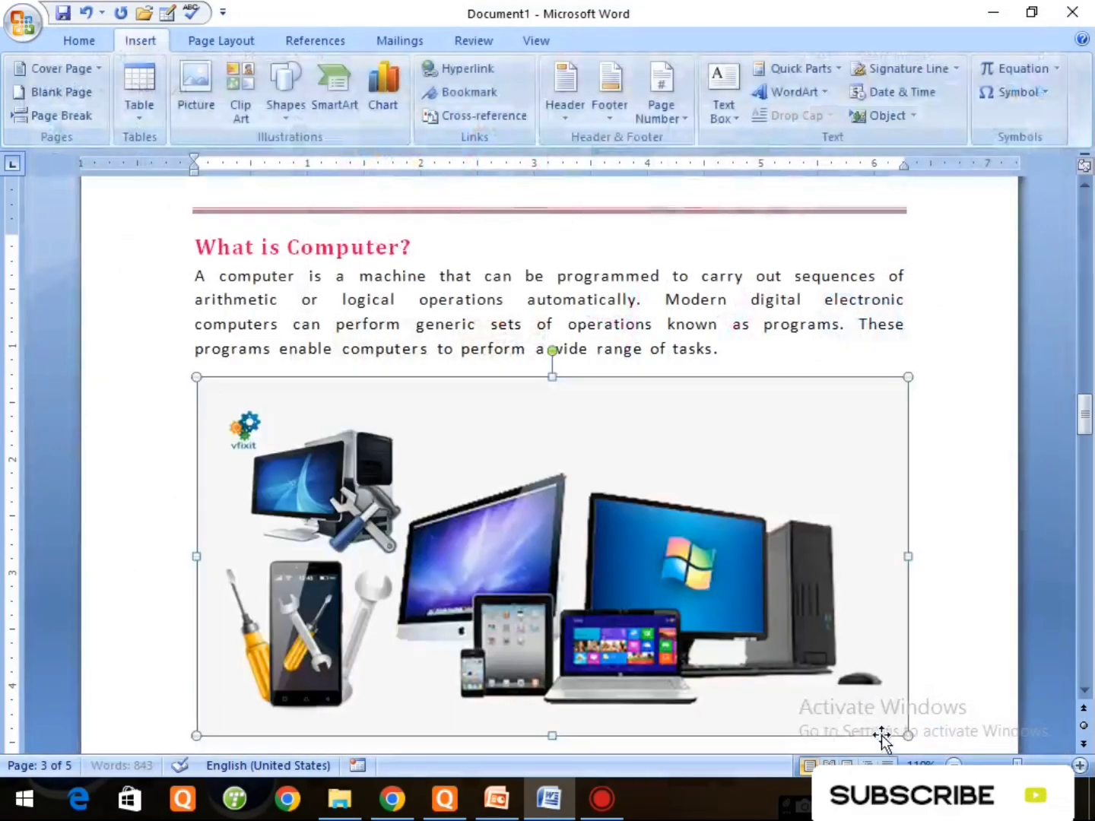
Step: Add two paragraphs of sample text with =rand(2) after the Monitor paragraph, above the Central Processing Unit heading
scroll(689, 582, "down", 7)
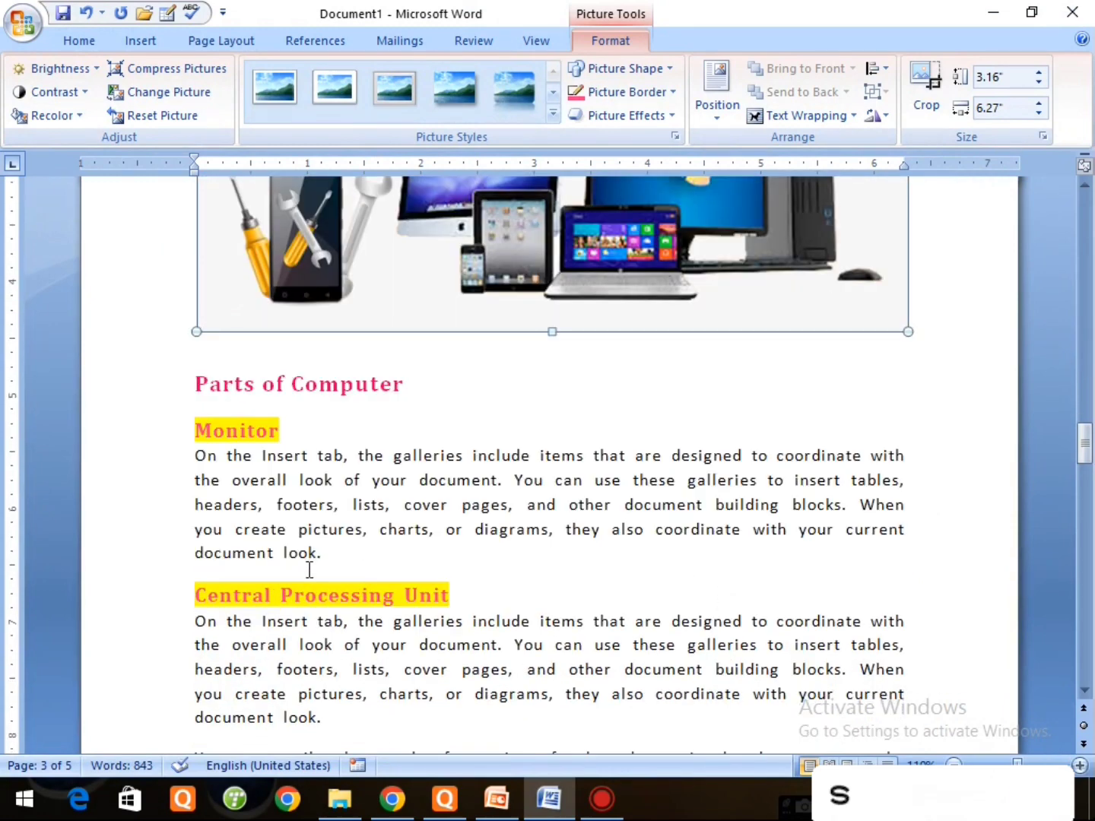
left_click(337, 552)
key("Return")
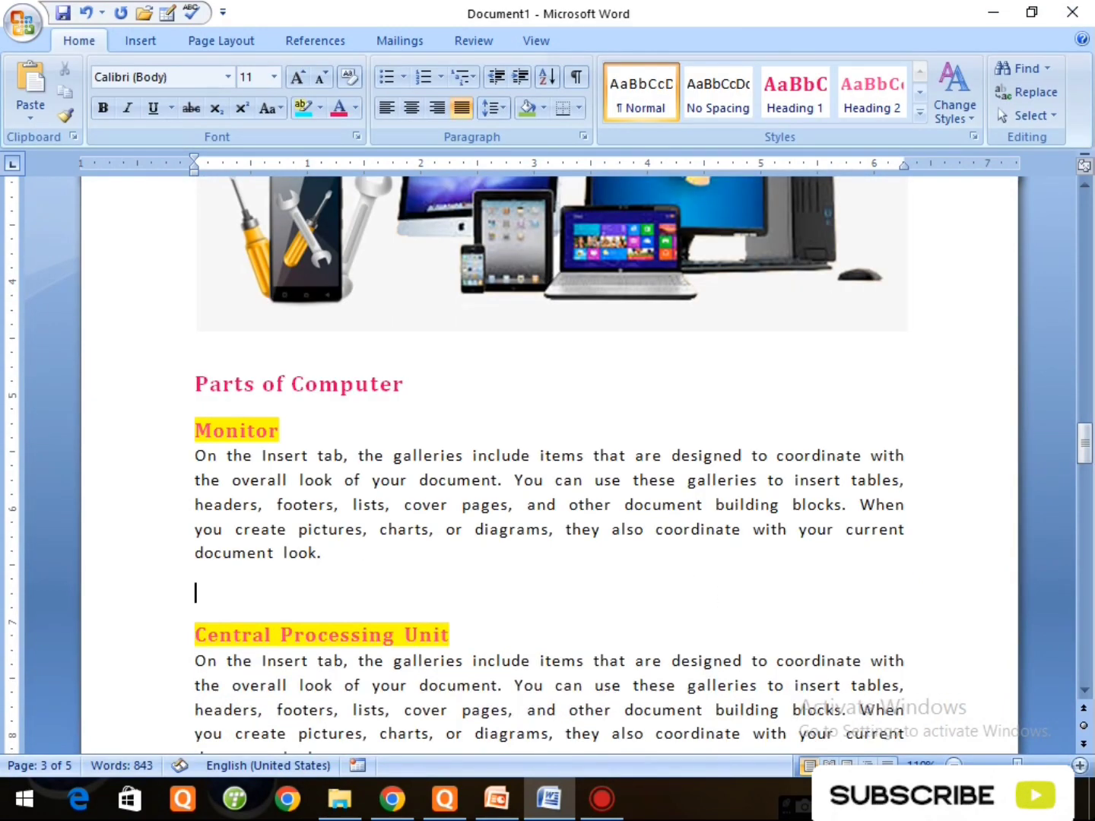
type("=rand(")
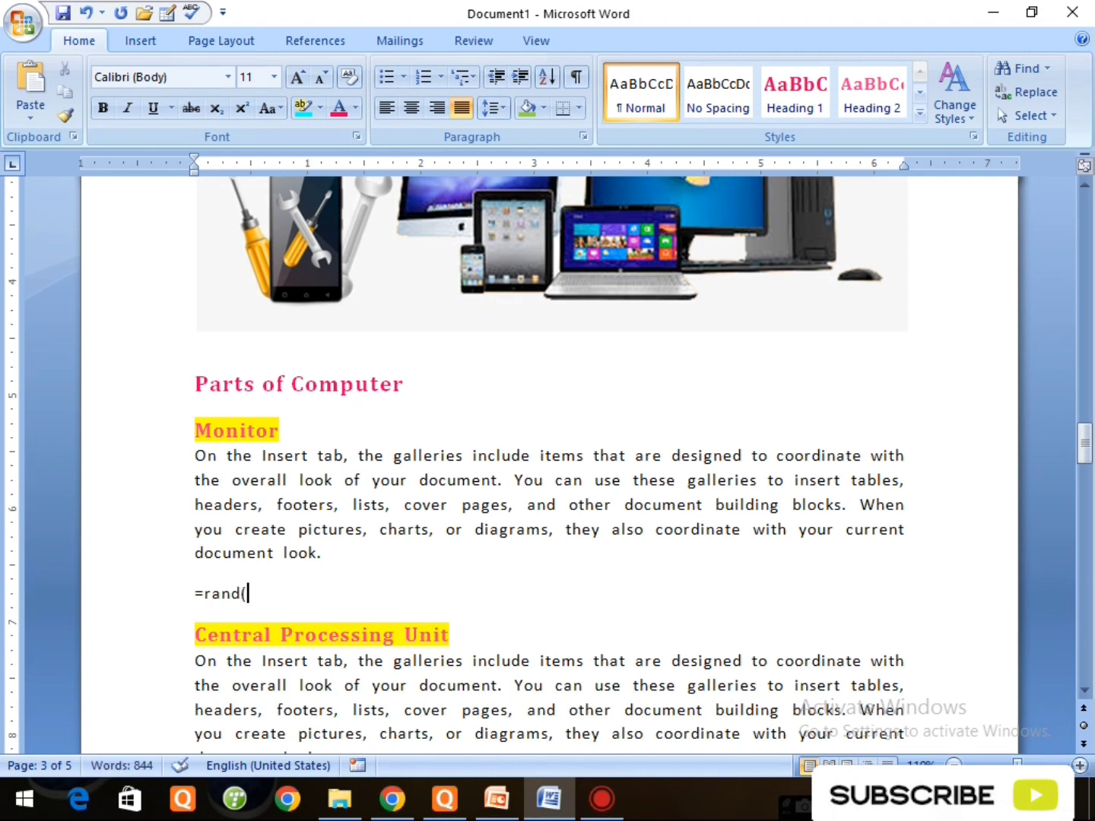
type("2)")
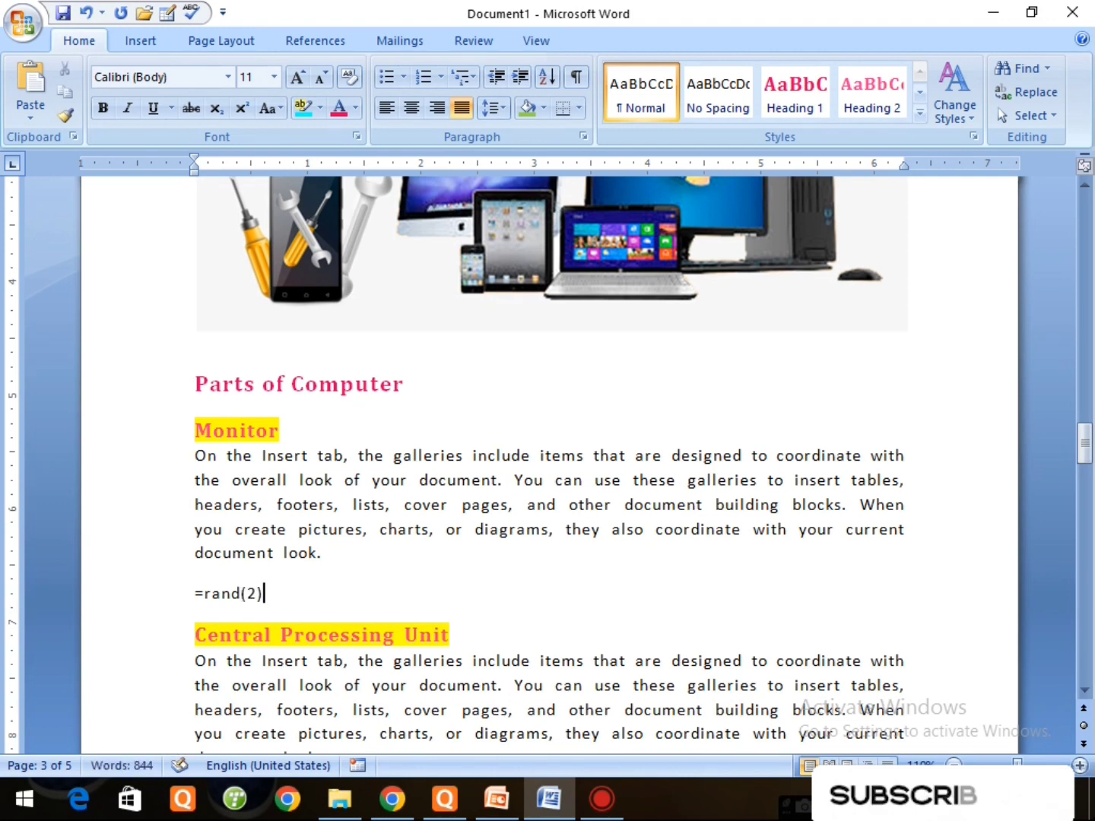
key("Return")
Step: Generate more sample text with =rand(2) at the end of the Central Processing Unit section, above the Keyboard heading
scroll(367, 528, "down", 12)
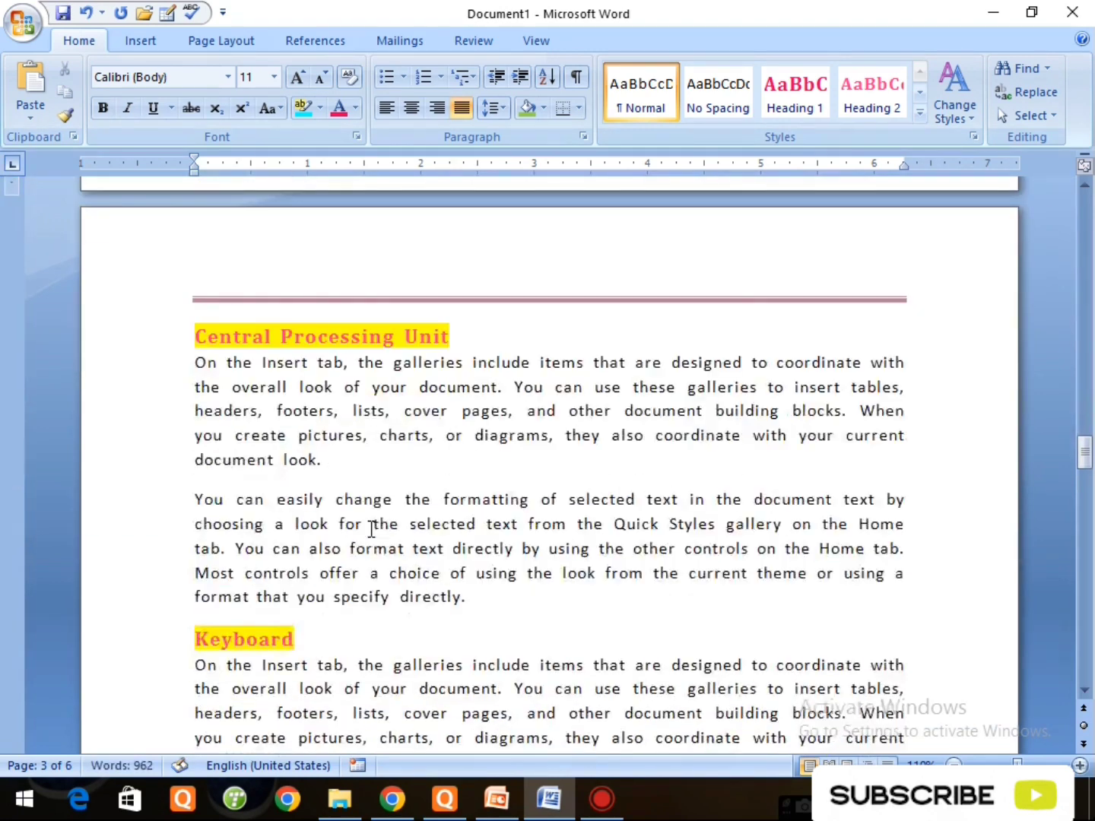
left_click(485, 367)
key("Return")
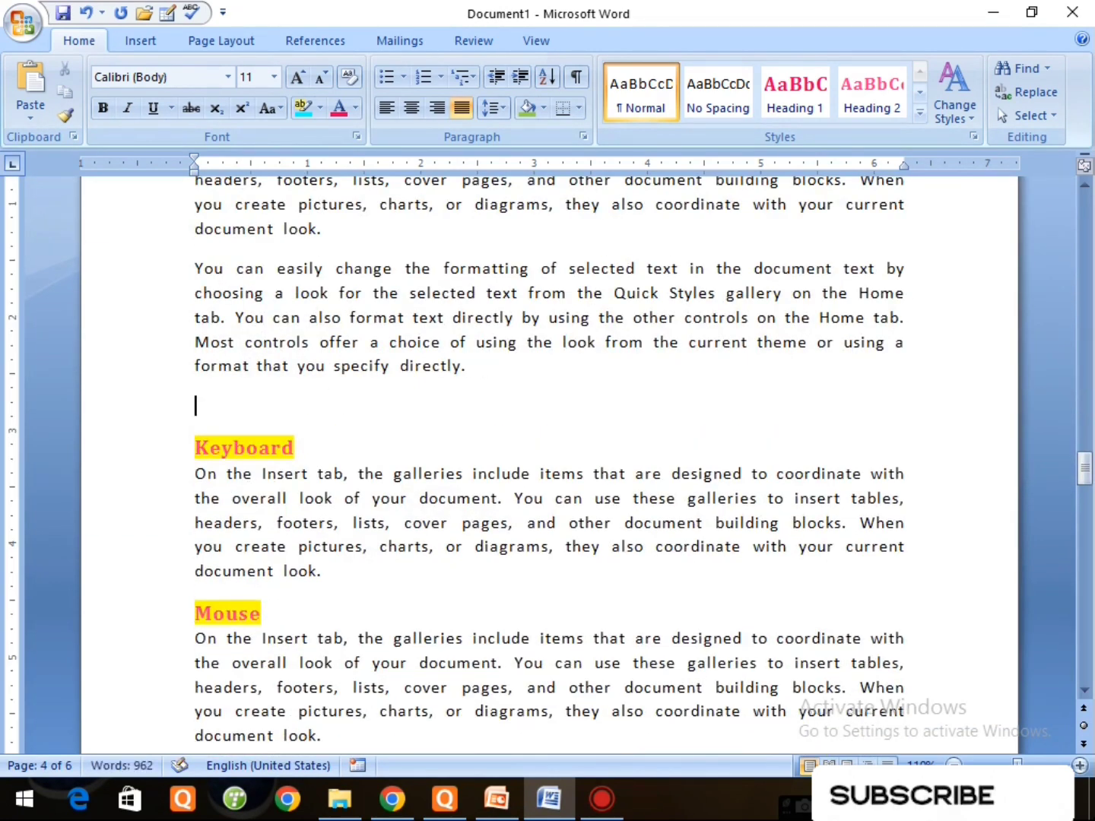
type("=")
type("ran")
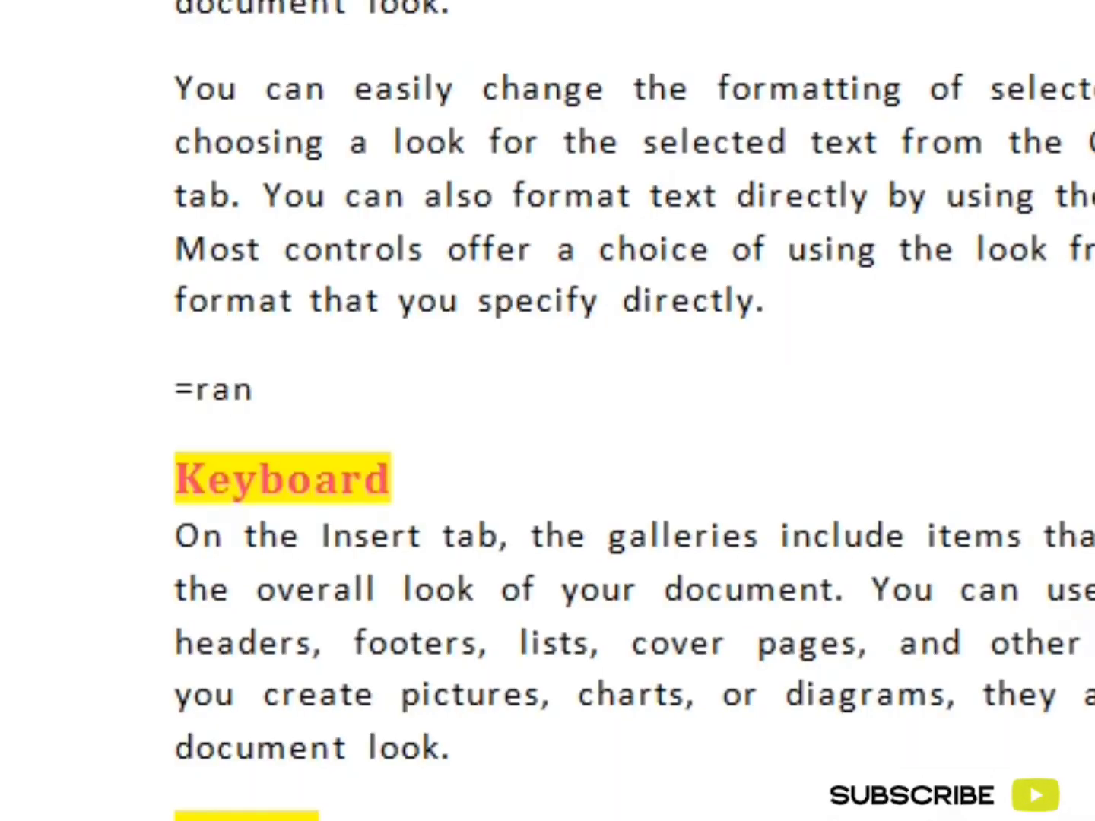
type("d(")
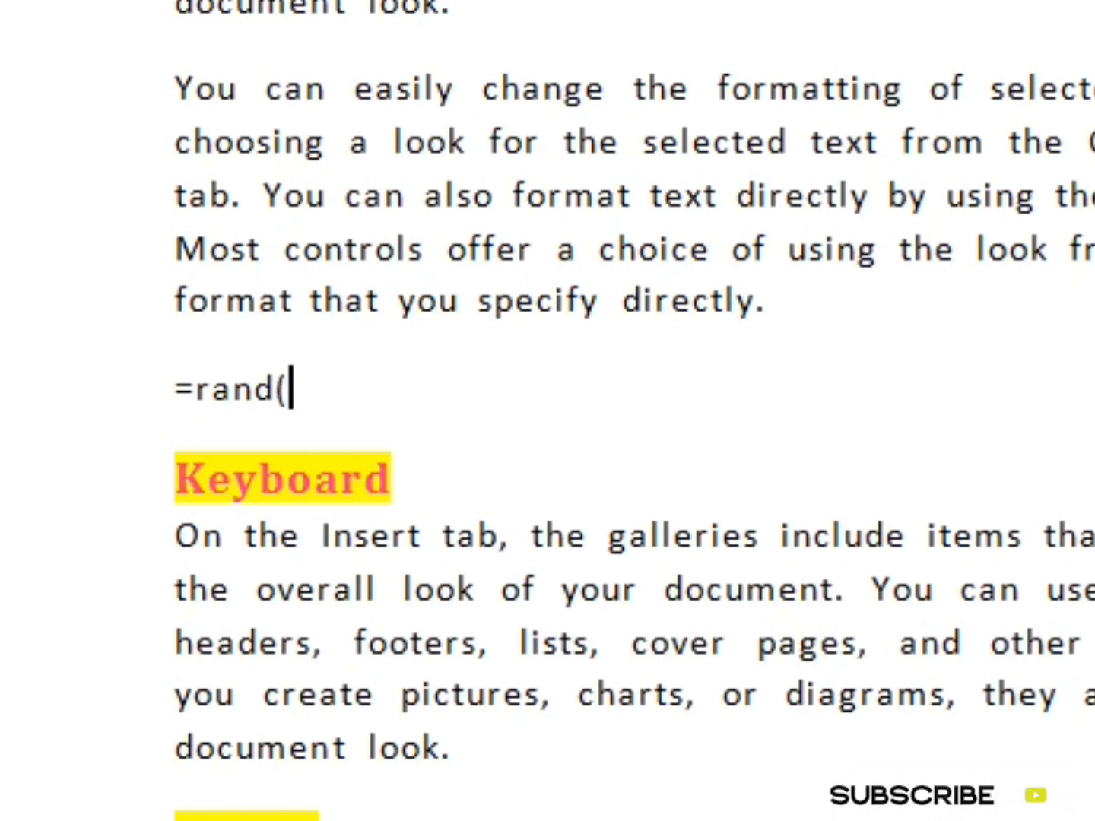
type("2)")
key("Return")
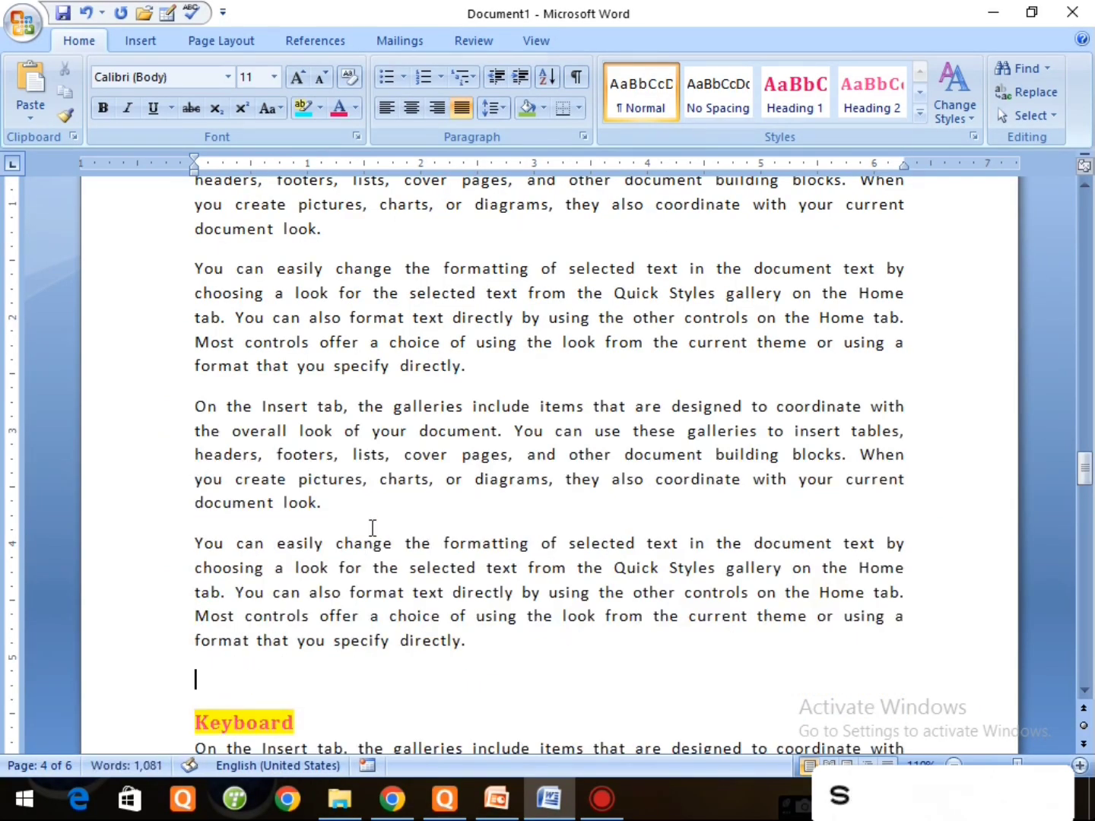
Step: Add page numbers at the top of the pages in the Plain Number 3 style and return to the body text
scroll(452, 439, "down", 3)
scroll(452, 438, "down", 3)
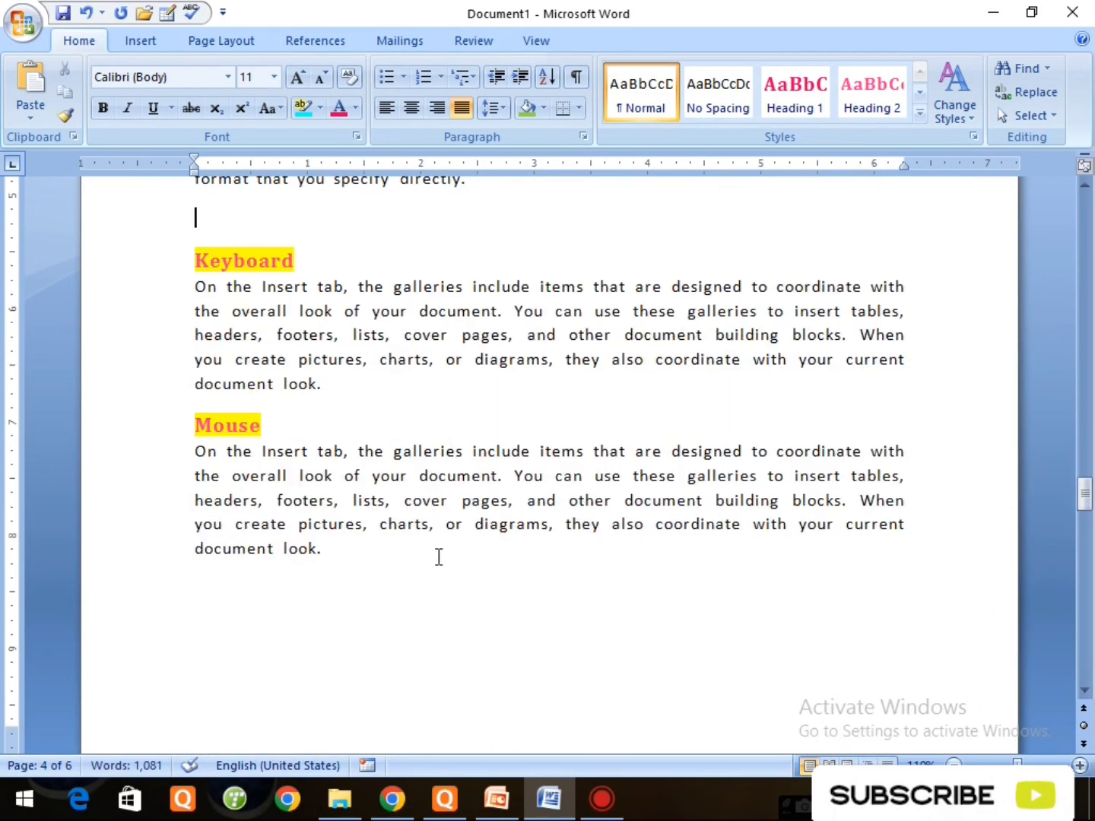
scroll(439, 557, "down", 3)
left_click_drag(1084, 510, 1085, 484)
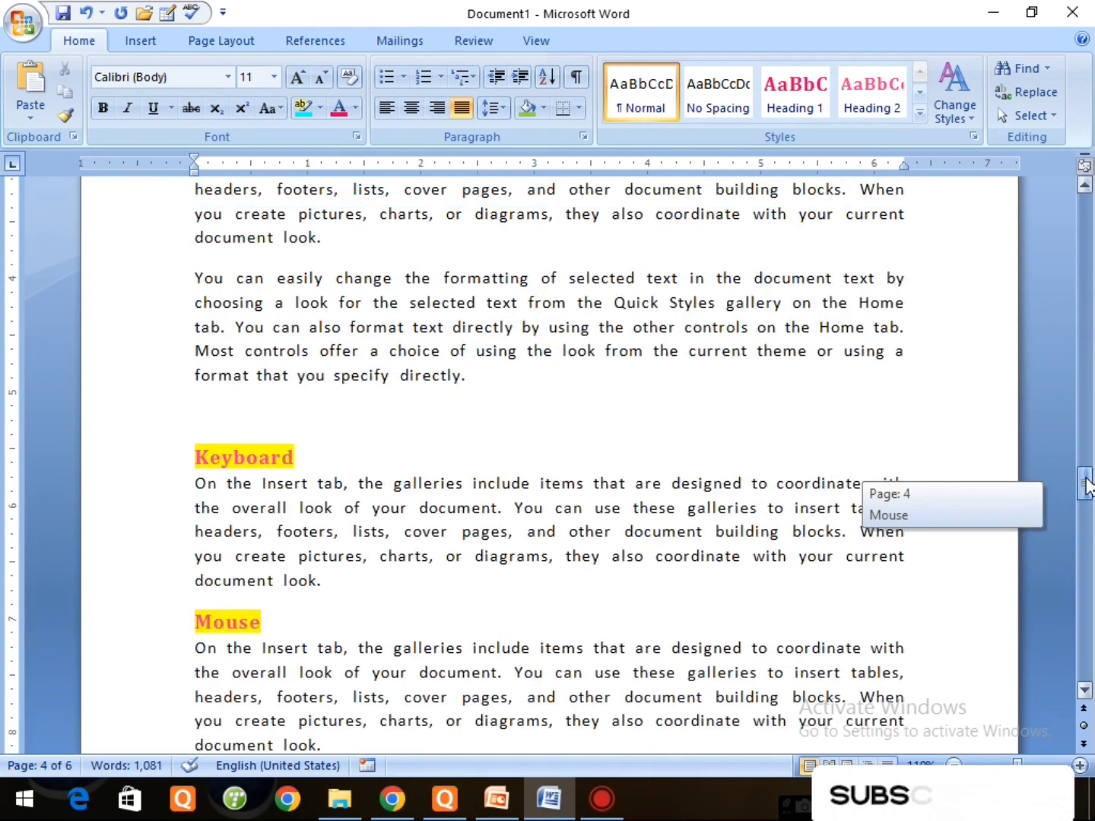
left_click(136, 38)
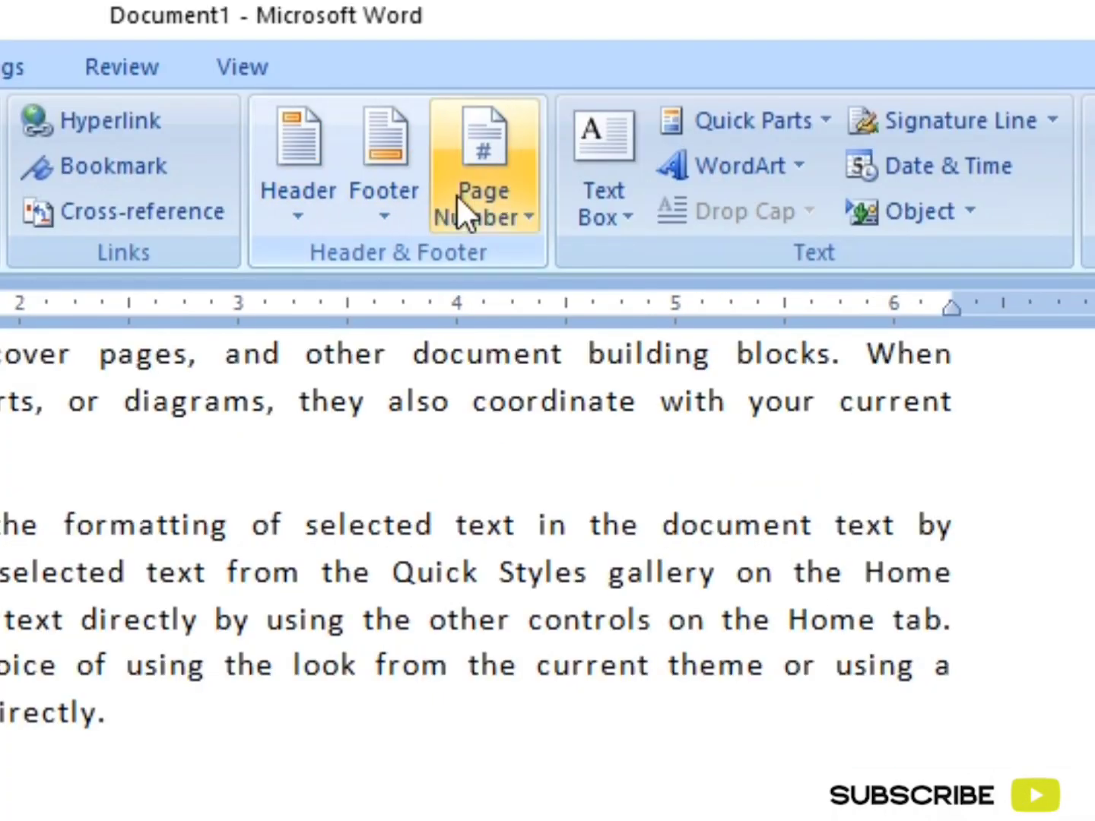
left_click(479, 183)
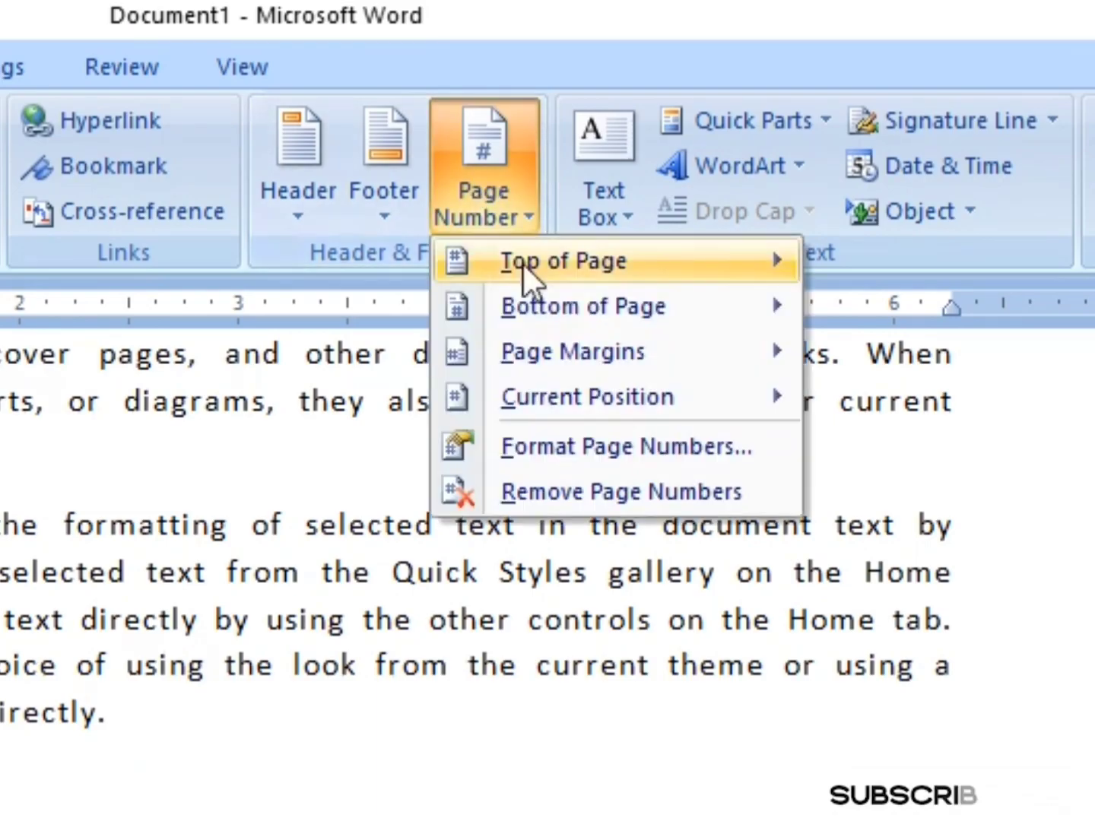
mouse_move(532, 268)
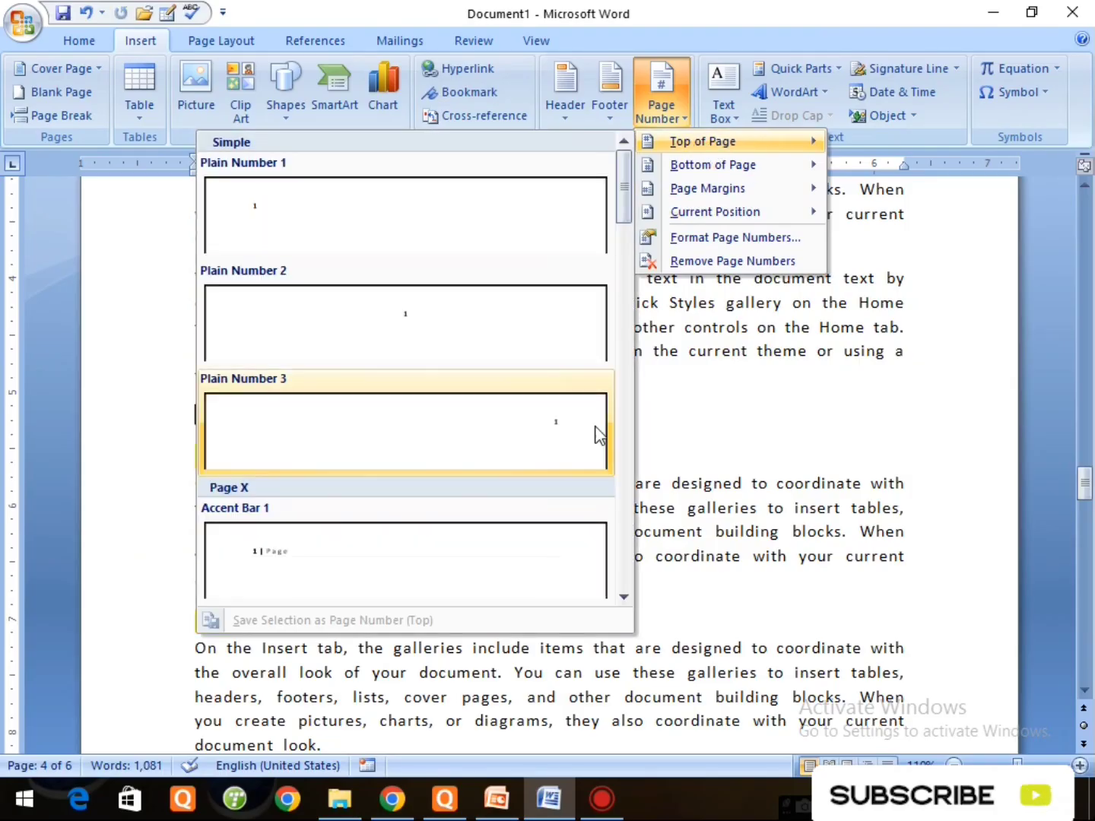
left_click(560, 465)
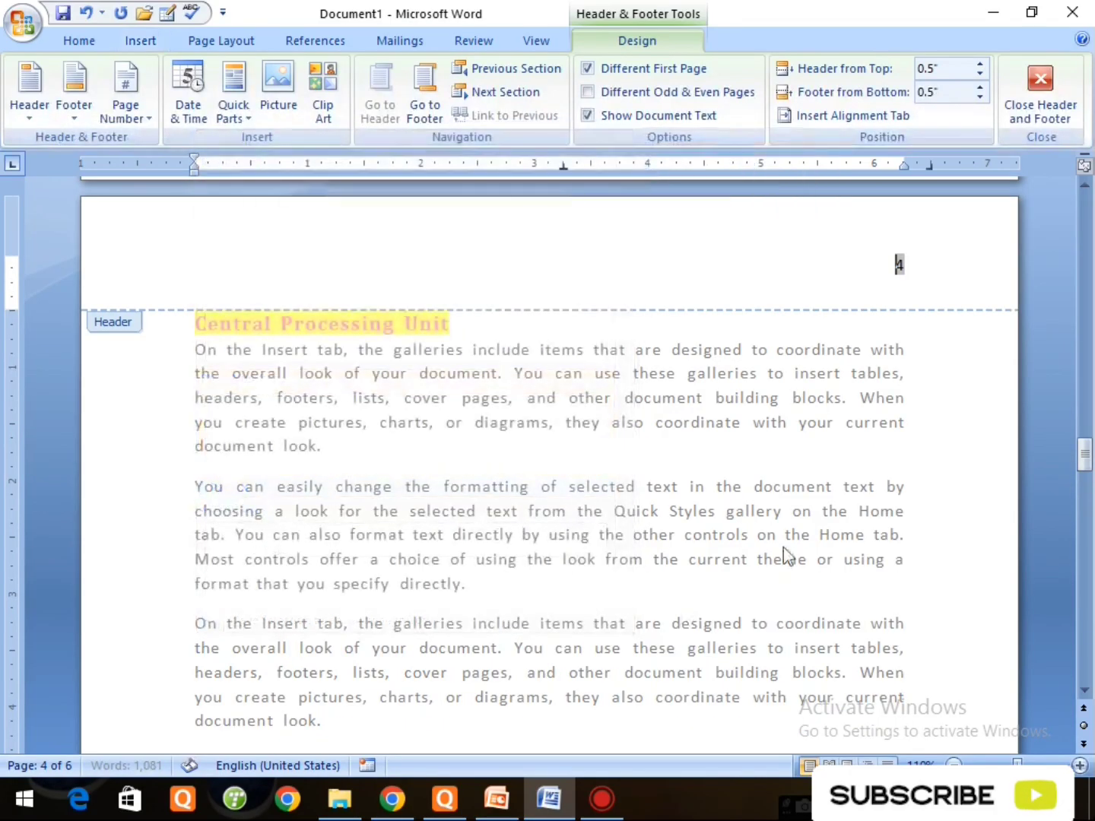
double_click(787, 541)
Step: Check the page numbers in the table of contents on page 2 and follow the Central Processing Unit entry to its heading
scroll(493, 514, "up", 4)
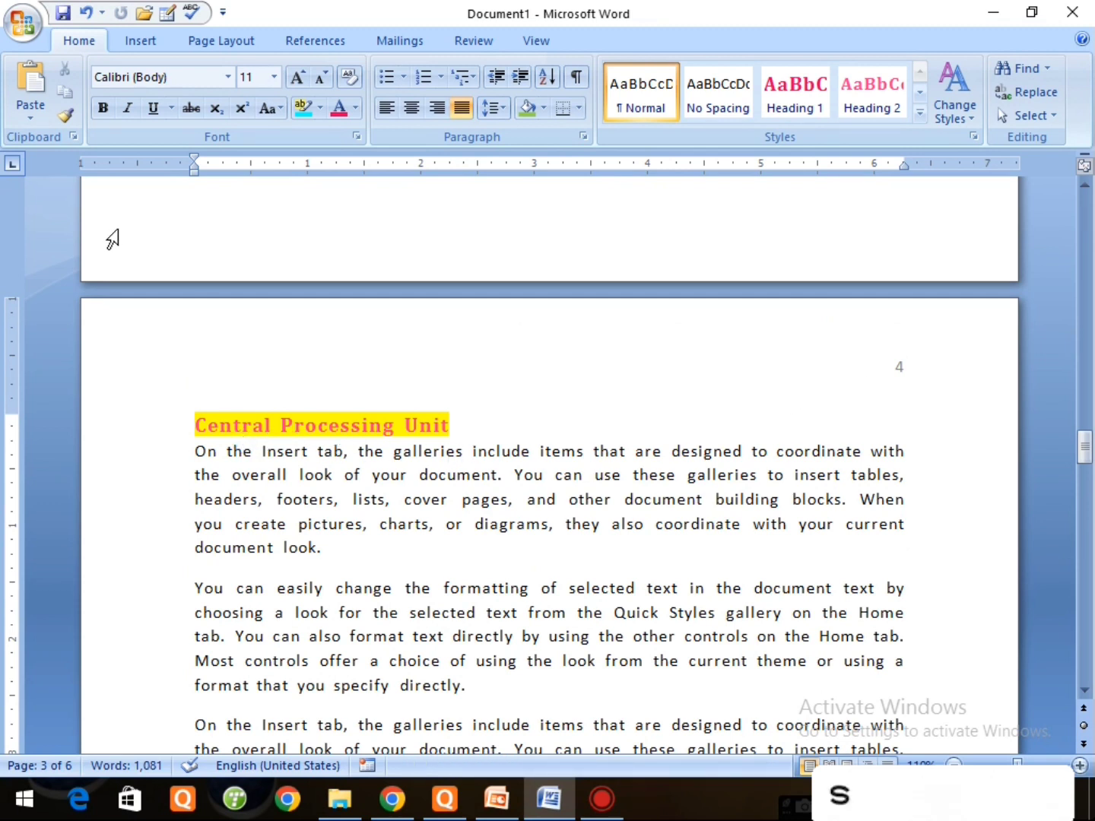
left_click(1086, 450)
left_click_drag(1088, 448, 1087, 300)
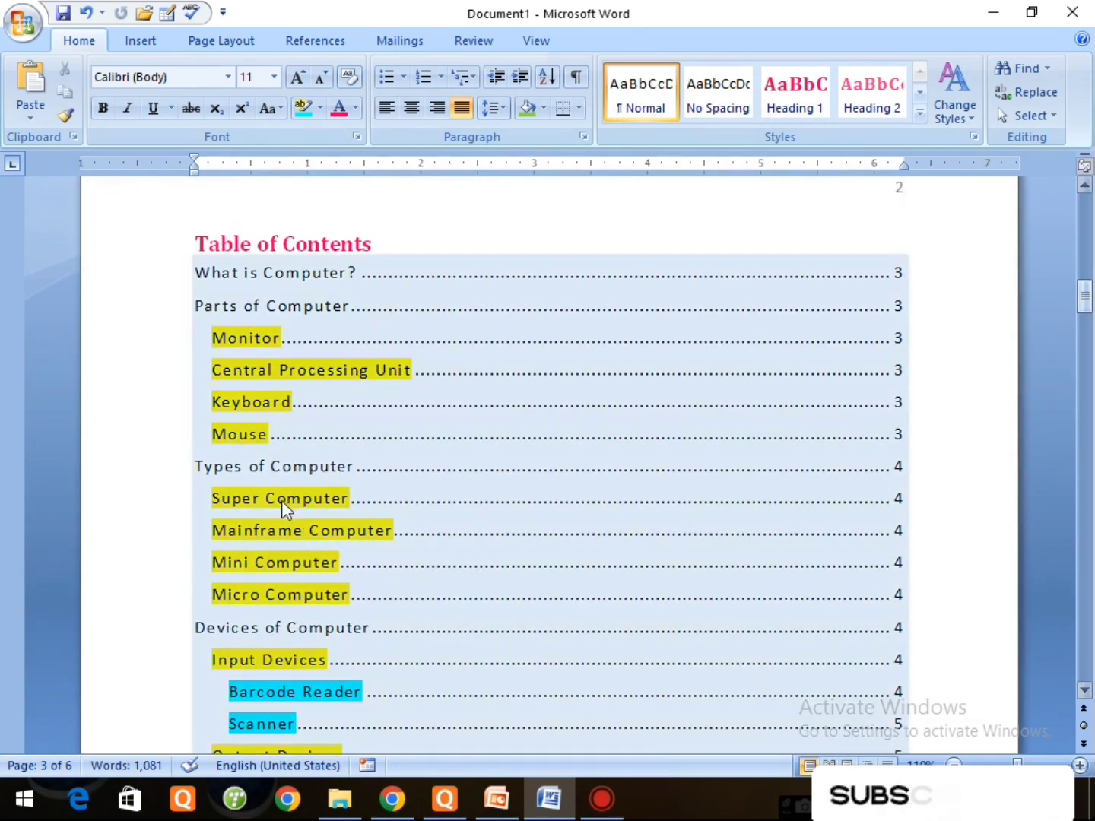
scroll(291, 529, "down", 2)
scroll(292, 529, "up", 2)
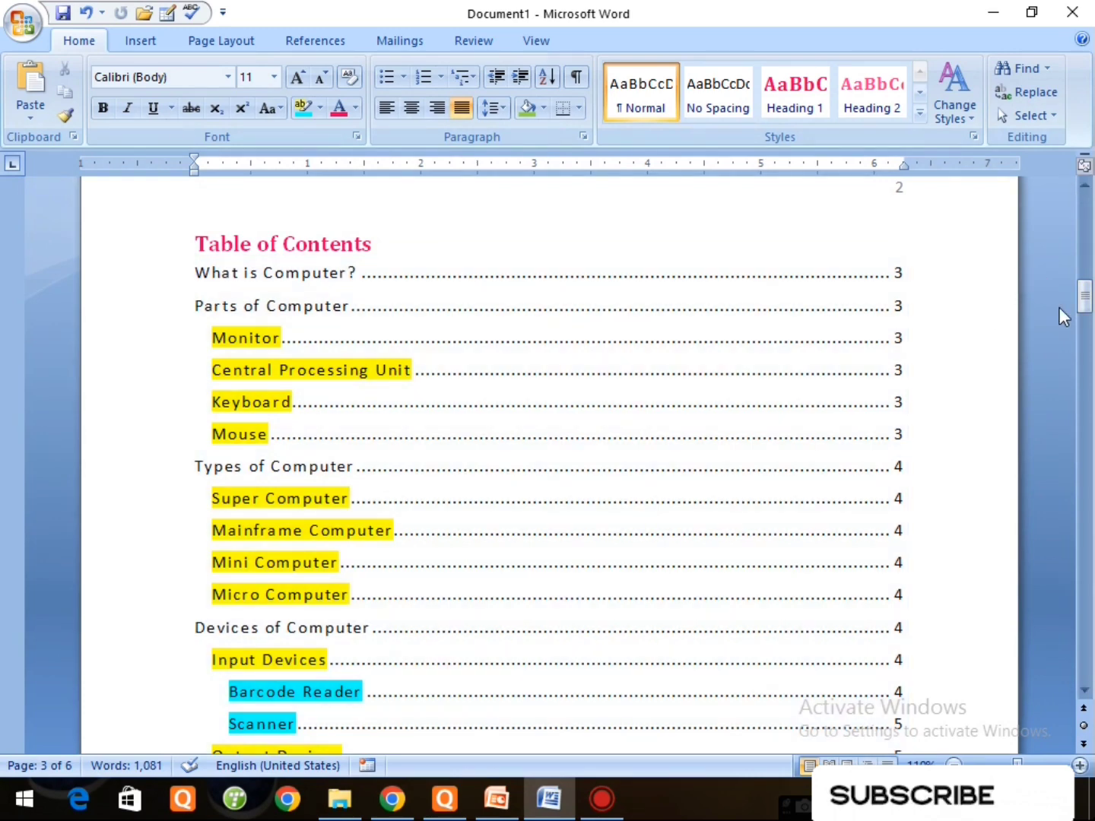
left_click(1087, 304)
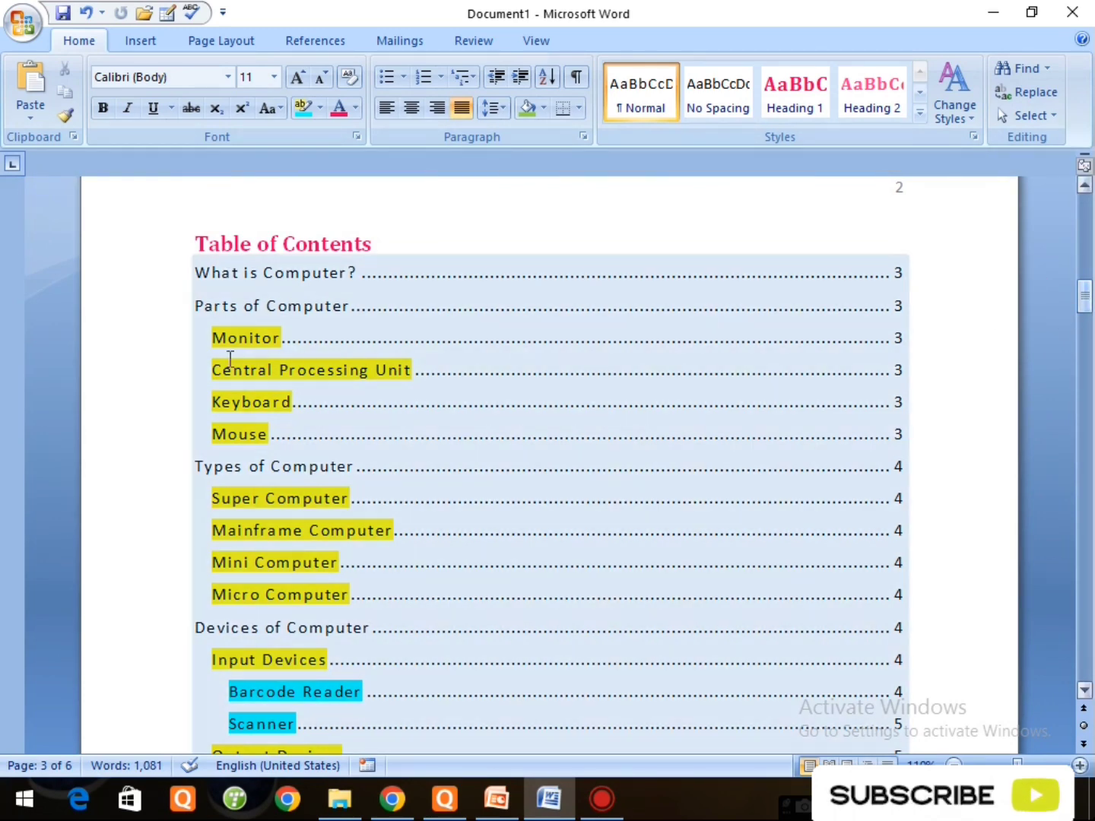
left_click(242, 372, "ctrl")
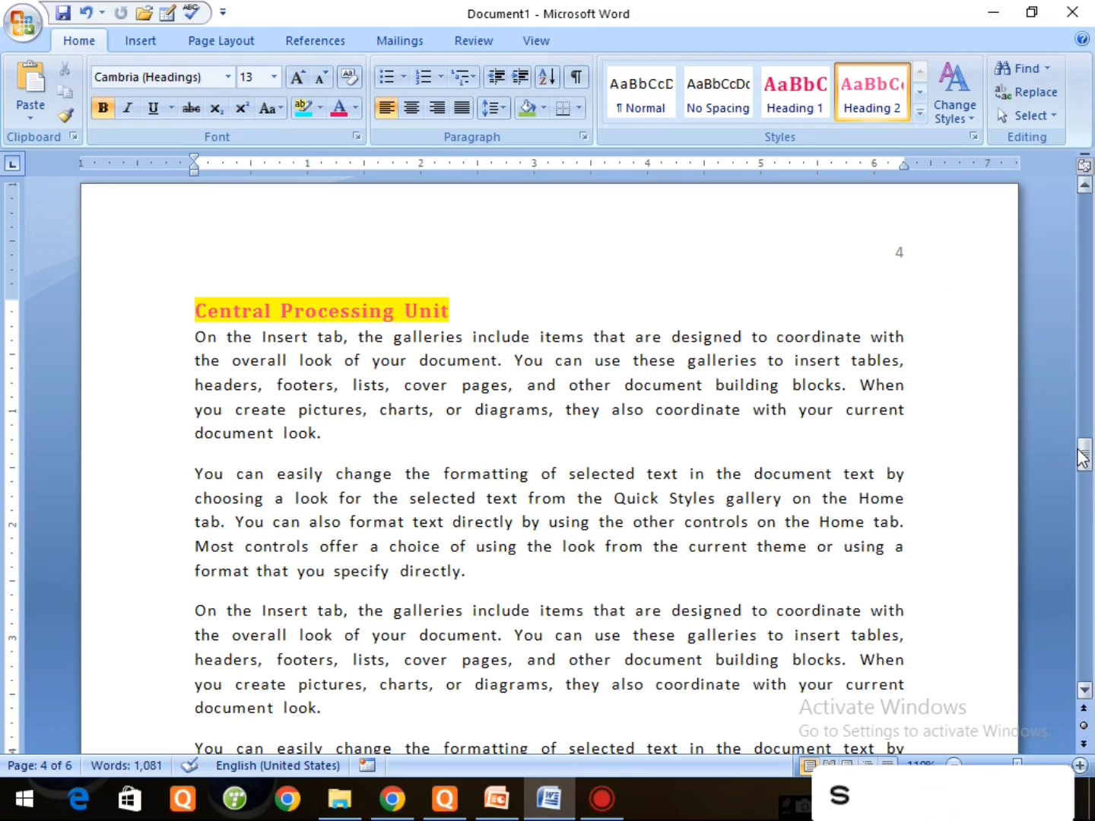
Step: Go back to the table of contents and update the entire table
left_click_drag(1083, 455, 1069, 298)
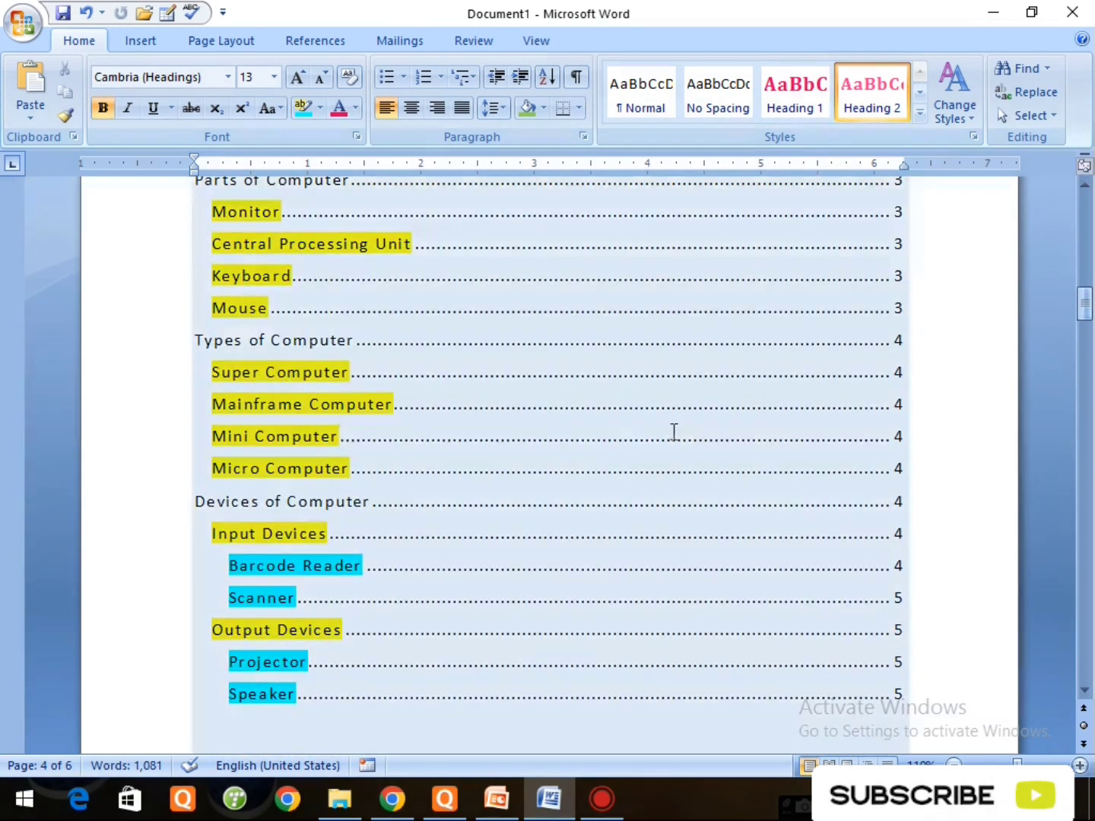
left_click(332, 407)
scroll(305, 510, "up", 3)
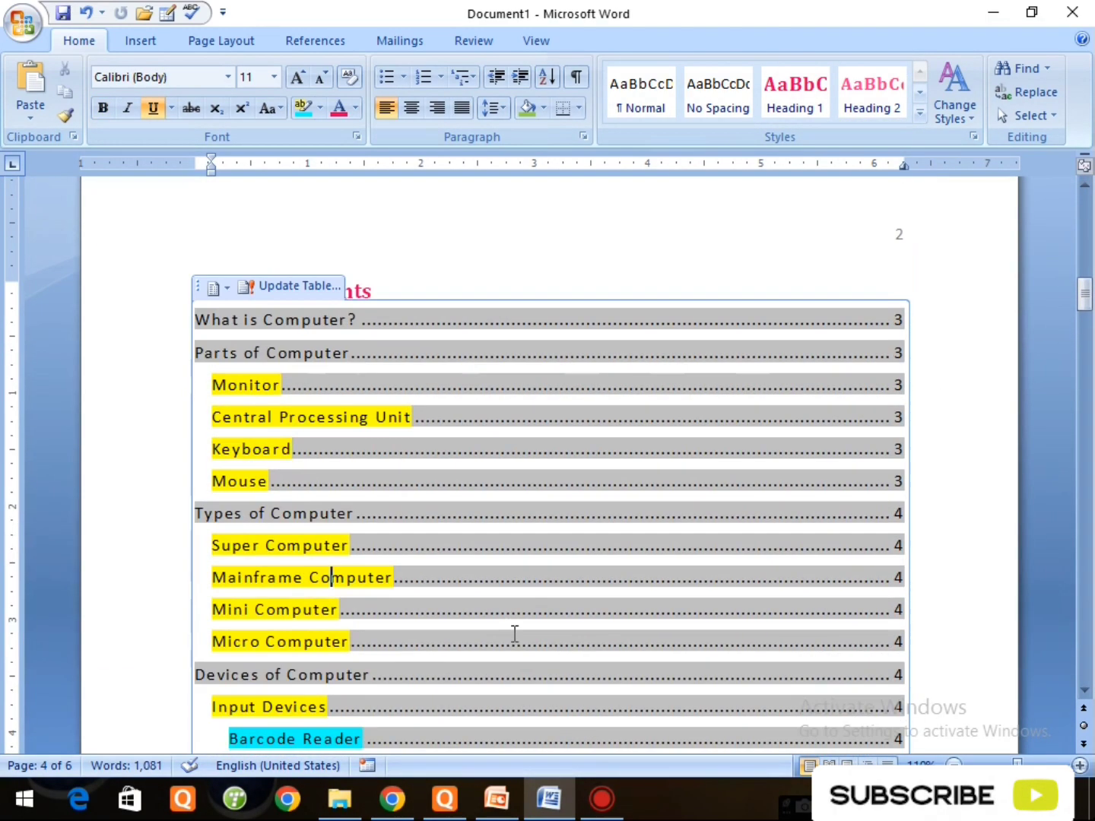
left_click(411, 353)
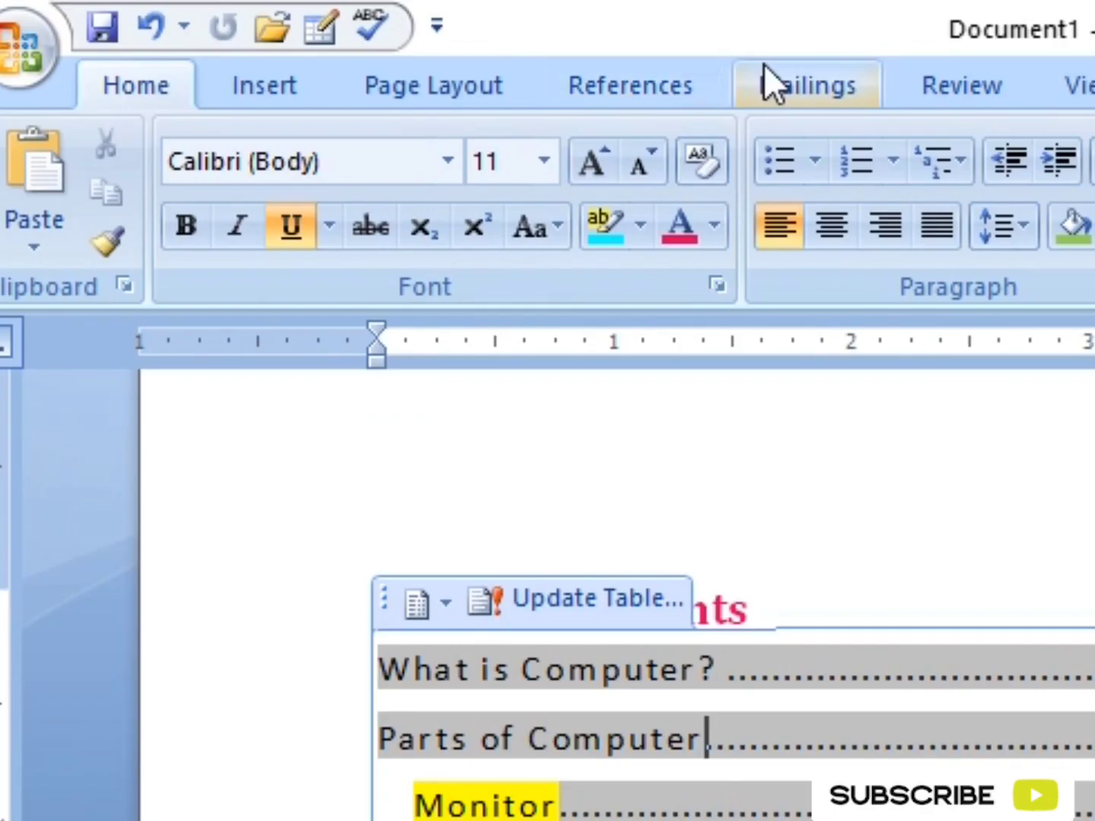
left_click(335, 34)
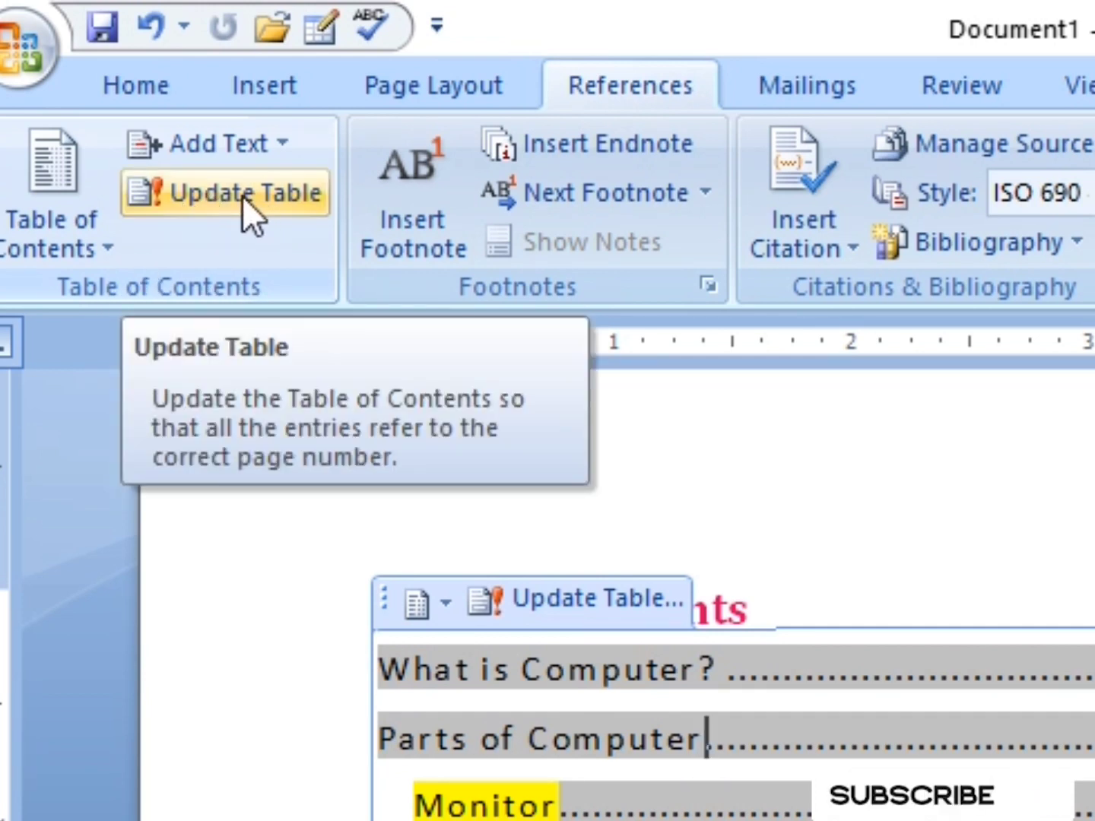
left_click(242, 194)
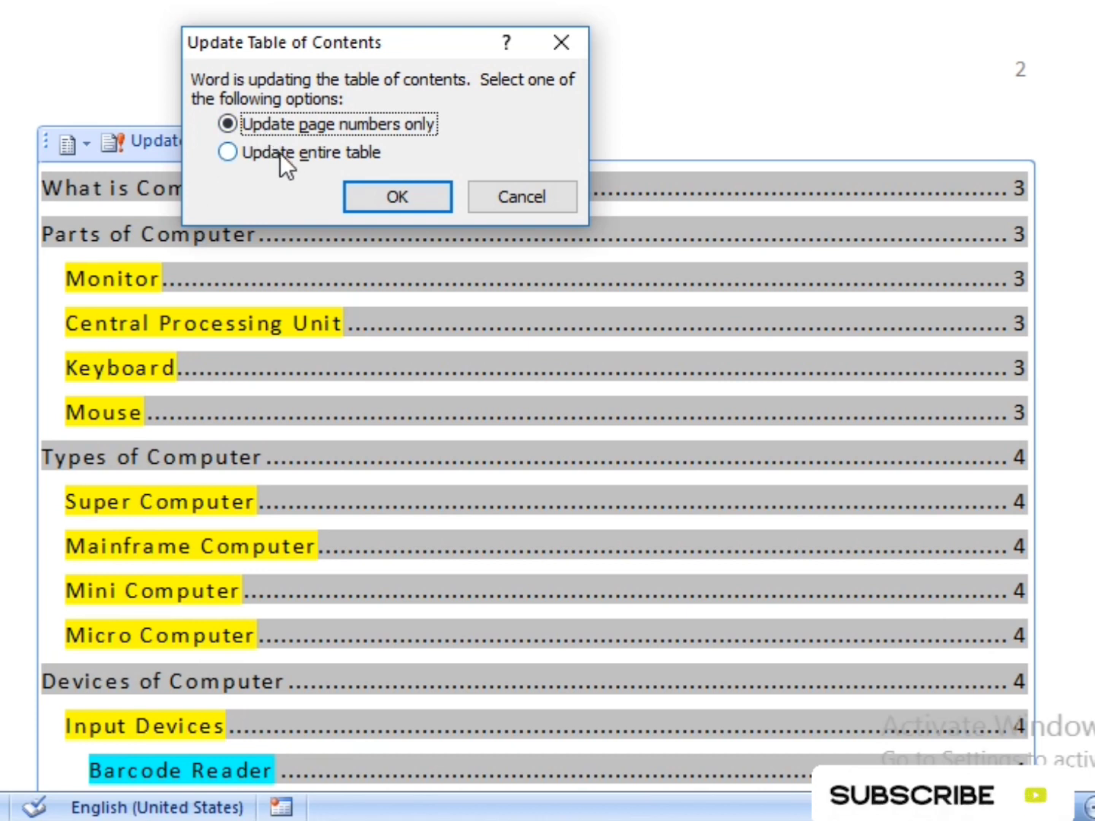
left_click(247, 159)
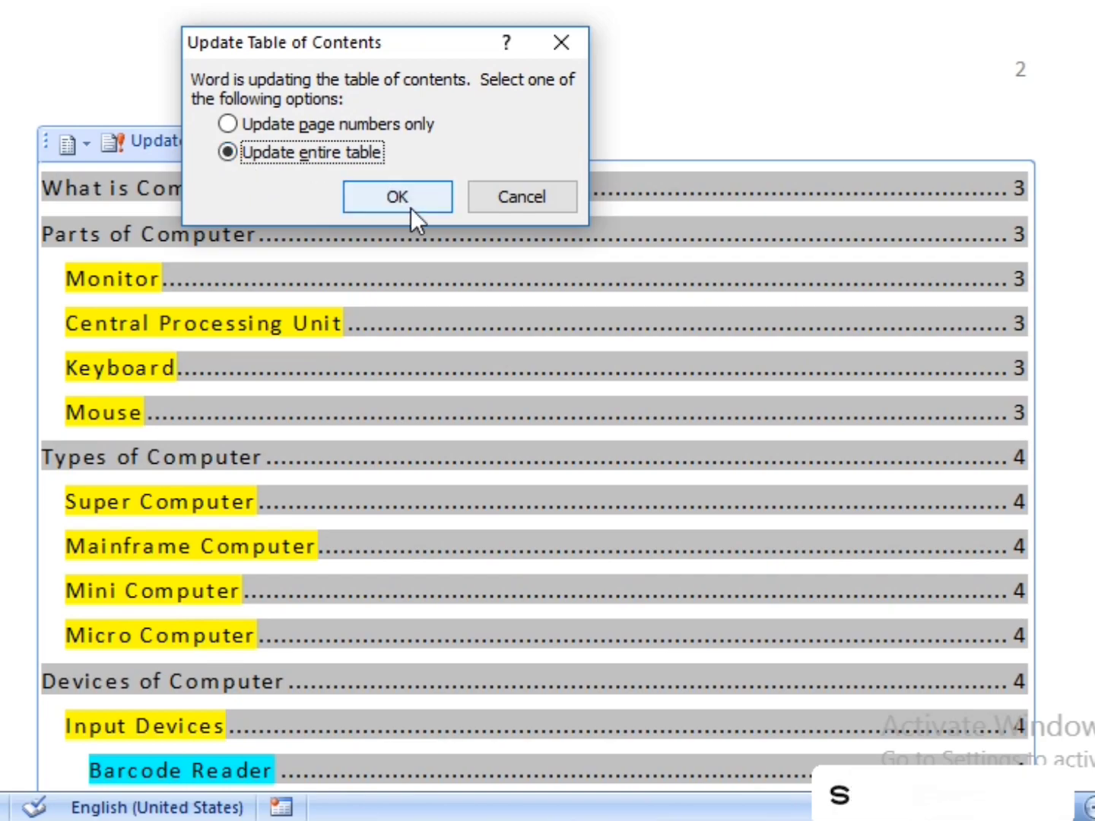
left_click(413, 205)
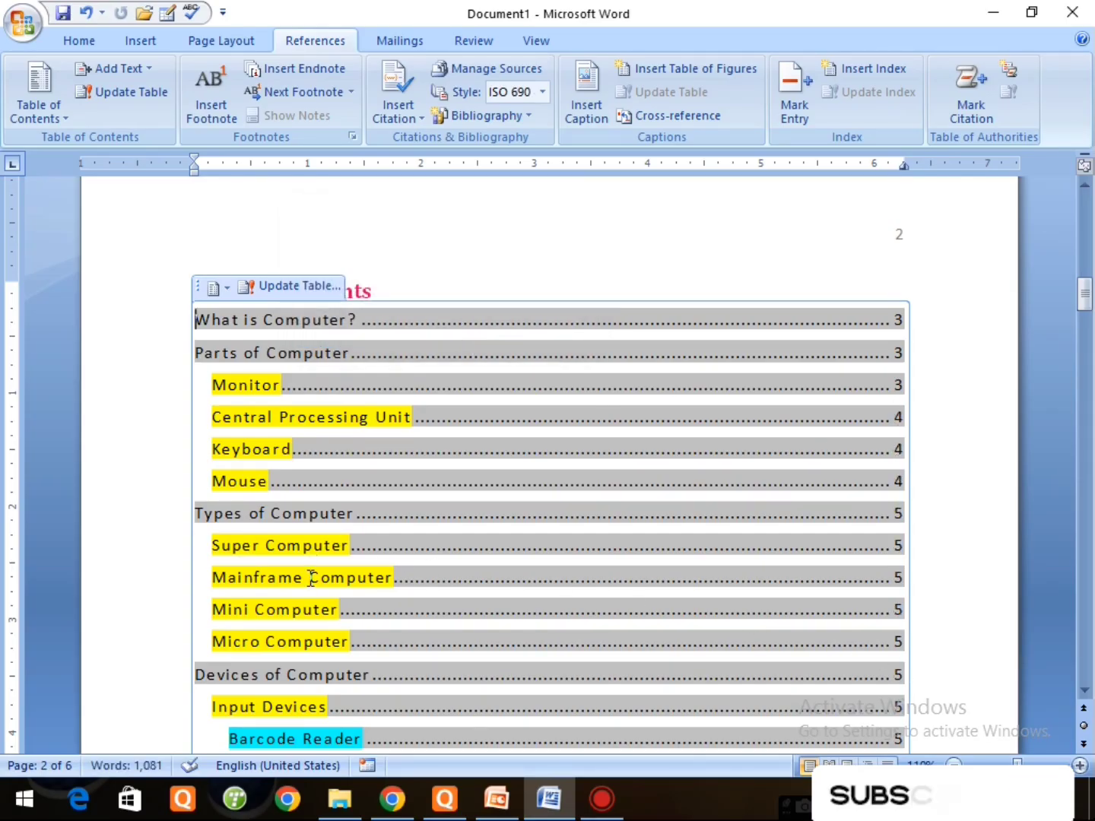
Step: Follow the Super Computer entry in the updated table of contents to its heading and view the Add Text options
left_click(250, 556, "ctrl")
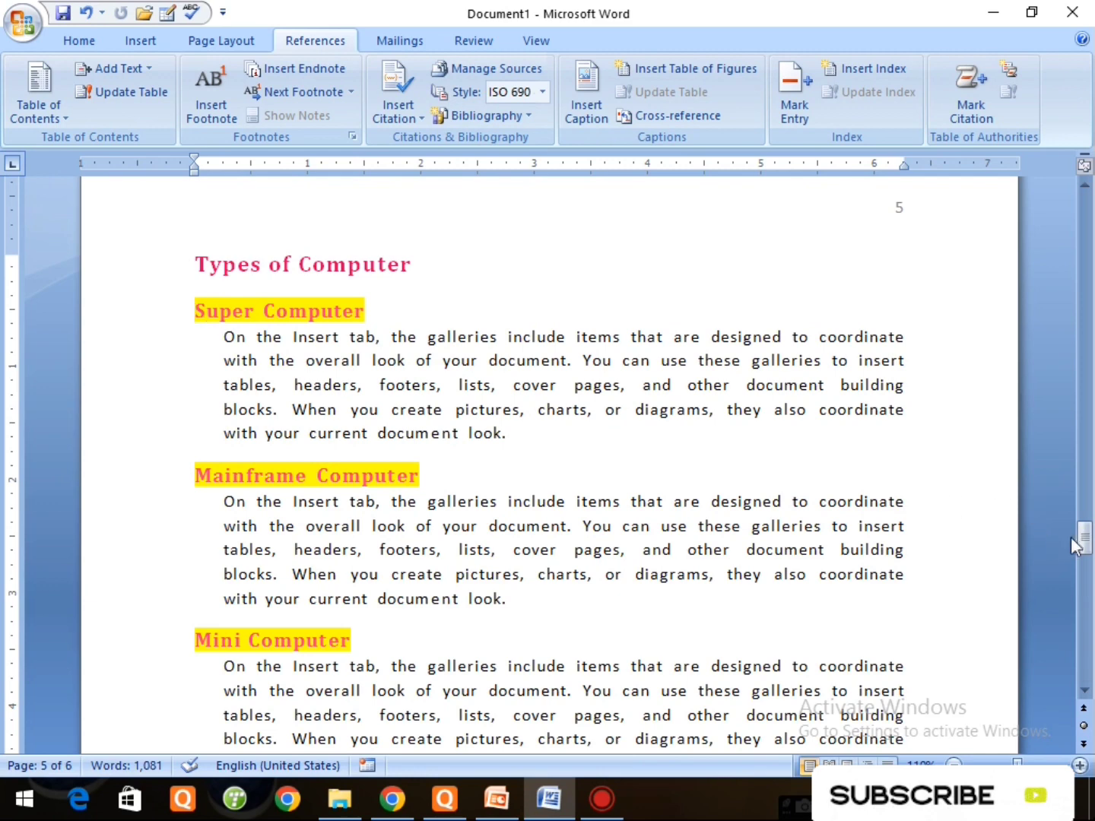
mouse_move(1076, 545)
left_mouse_down()
mouse_move(1080, 521)
mouse_move(1080, 532)
left_mouse_up()
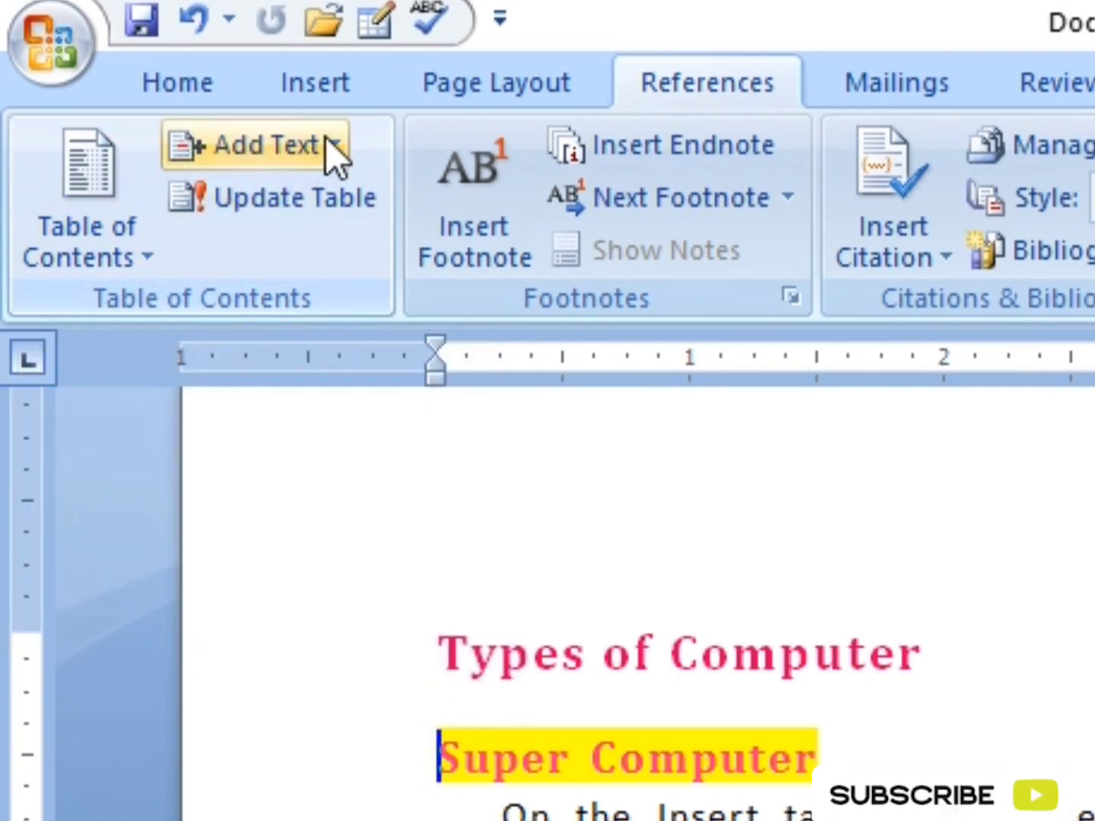
left_click(326, 139)
left_click(611, 586)
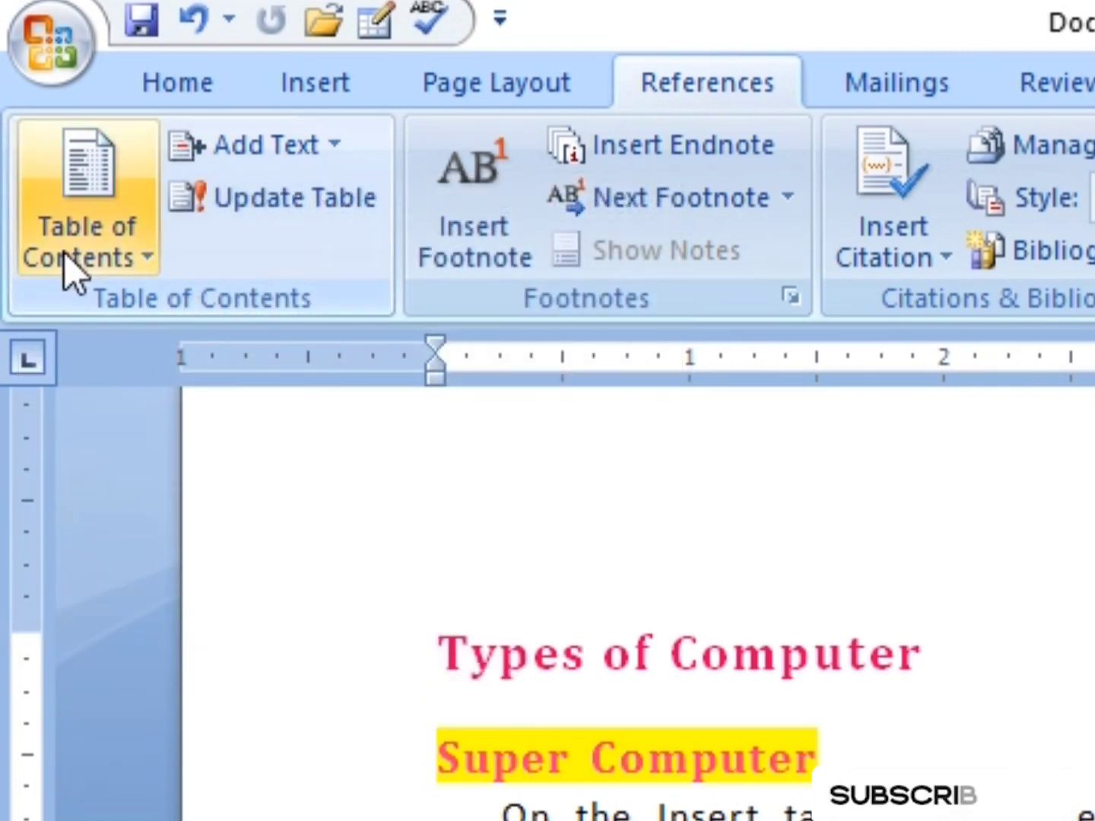